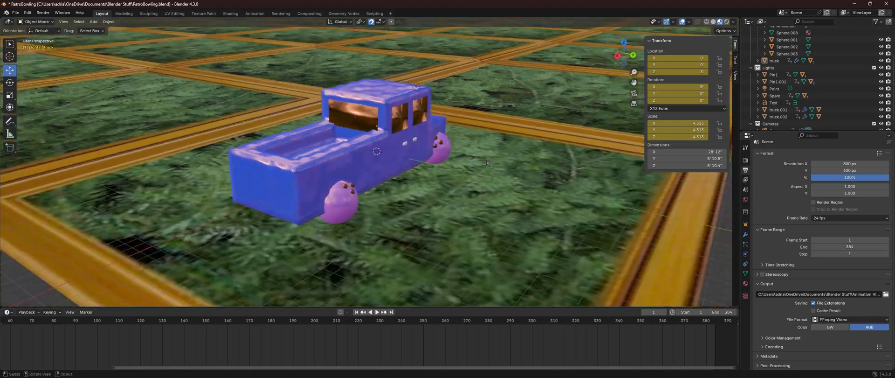
Step: Select the truck, play the animation and watch it through the scene camera
click(380, 161)
key(space)
middle_drag(413, 189, 555, 175)
middle_drag(382, 176, 412, 161)
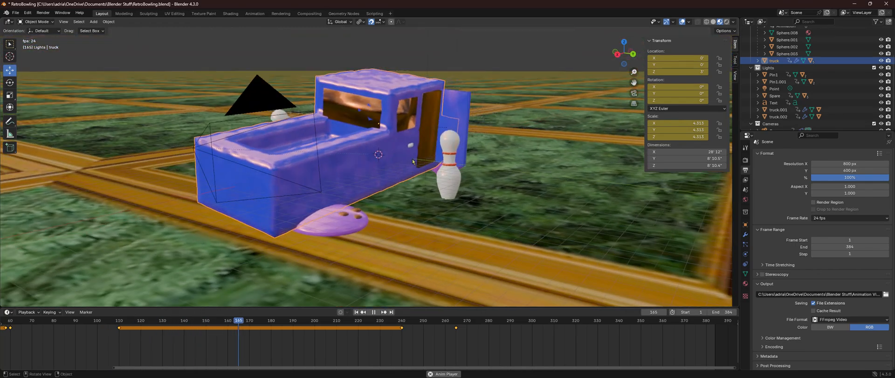
key(KP_0)
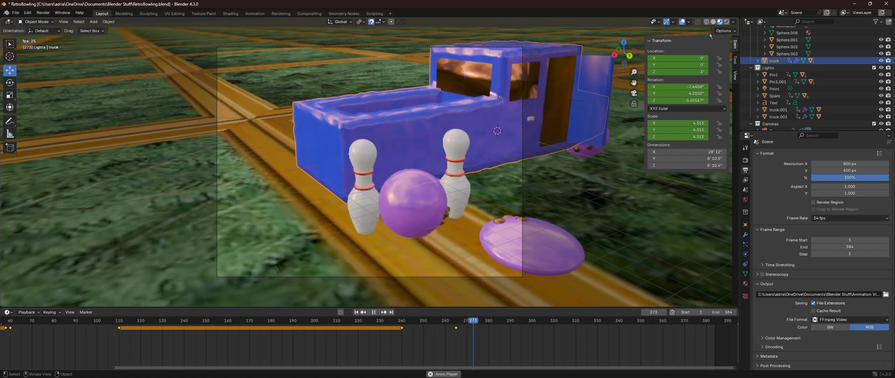
Step: Compare the playing animation in solid, wireframe, material preview and rendered shading, ending in material preview
click(714, 22)
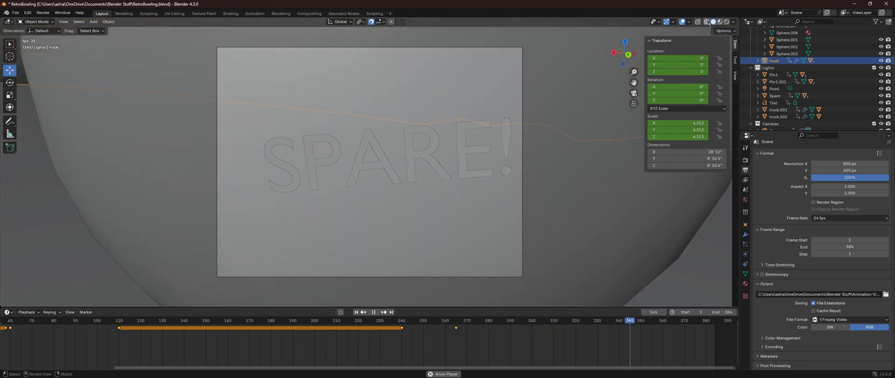
click(709, 22)
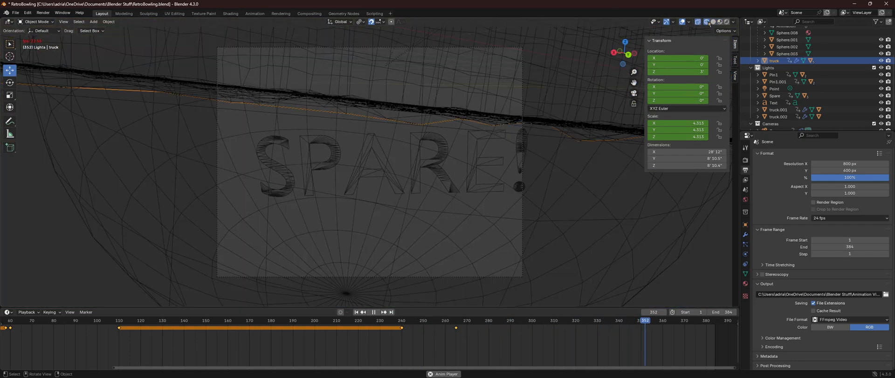
click(720, 21)
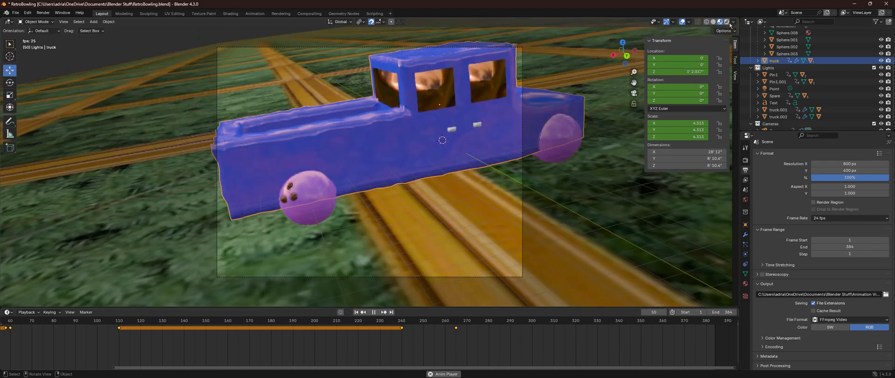
click(726, 21)
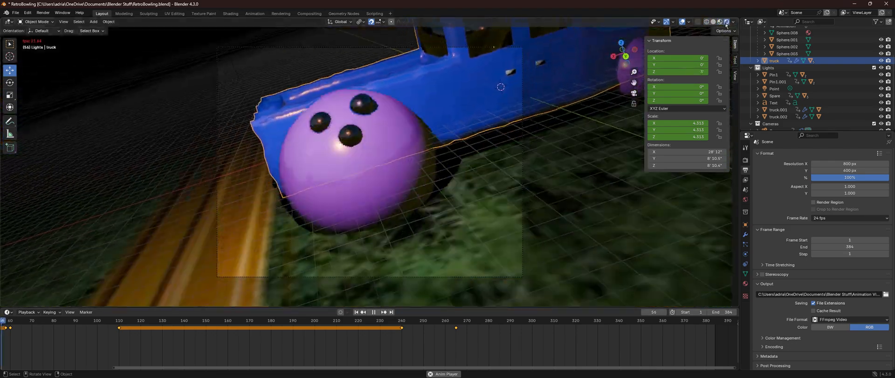
click(713, 22)
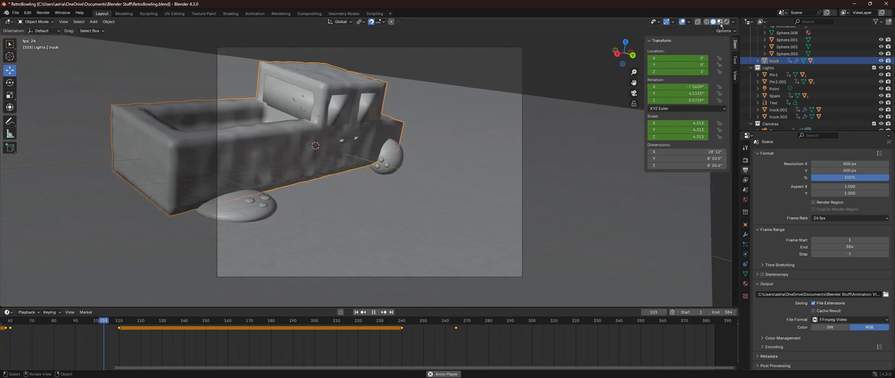
click(719, 22)
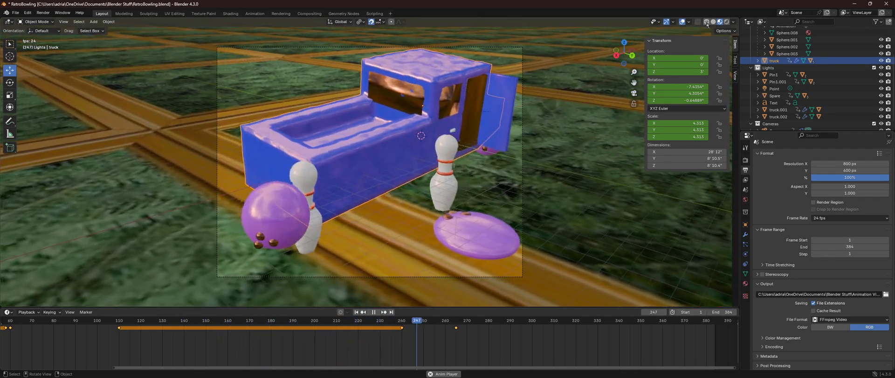
click(707, 22)
click(713, 22)
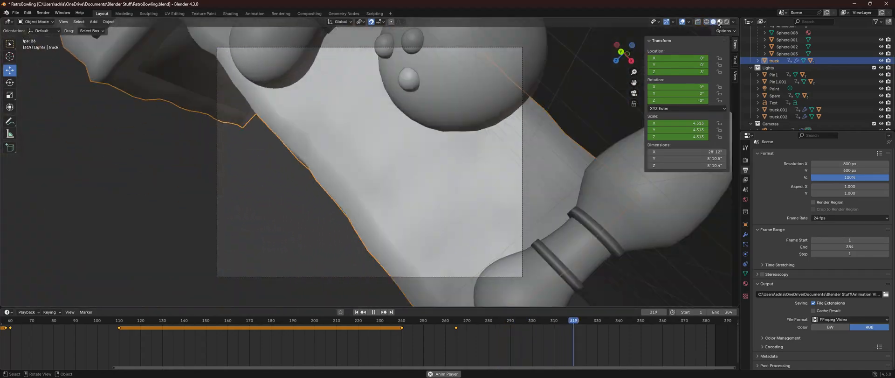
click(720, 22)
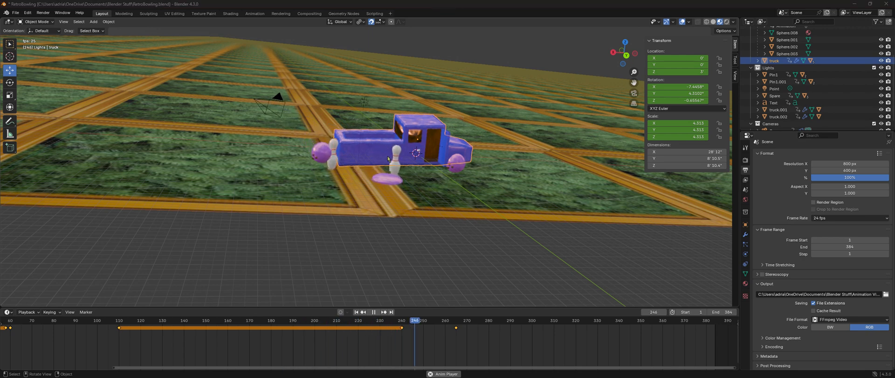
Step: Return the animation to the first frame and inspect the truck from the back view and from several angles
click(356, 312)
middle_drag(462, 163, 413, 165)
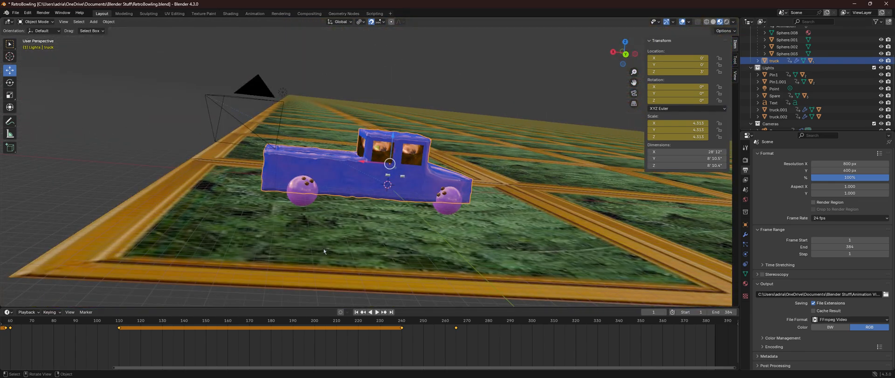
middle_drag(382, 215, 413, 171)
click(625, 53)
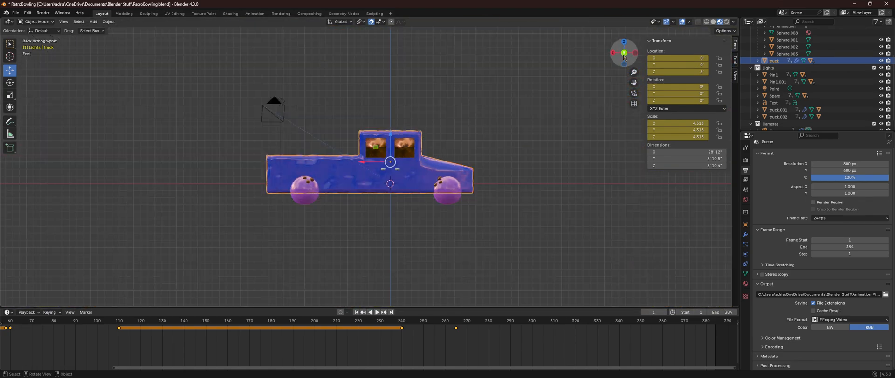
click(625, 53)
click(625, 54)
middle_drag(505, 138, 477, 162)
middle_drag(406, 185, 453, 187)
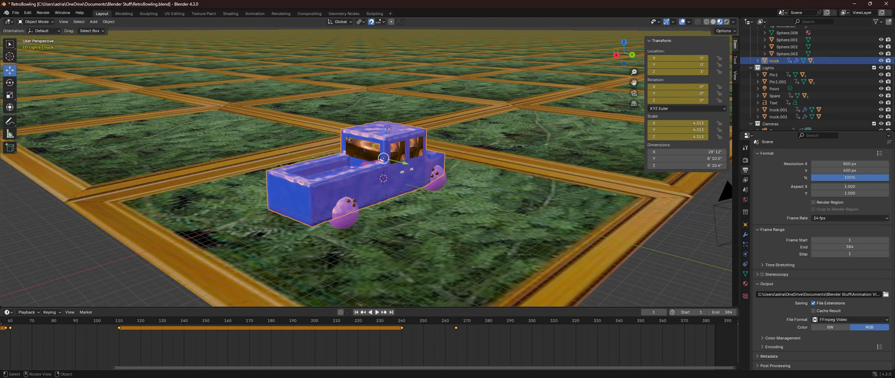
scroll(348, 139, down, 5)
scroll(348, 138, up, 5)
middle_drag(355, 137, 416, 190)
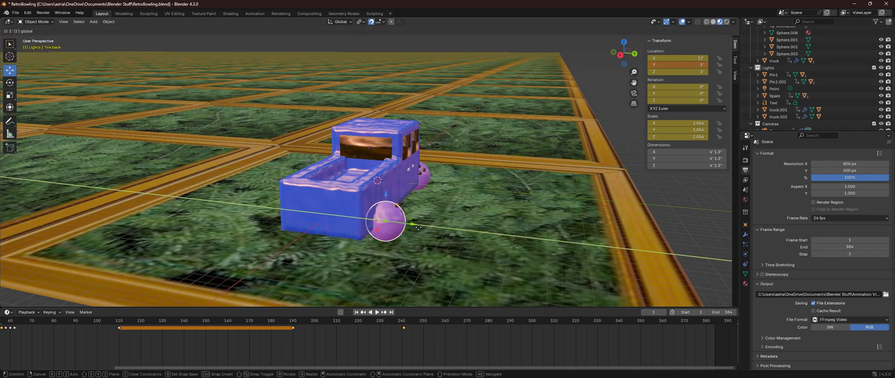
Step: Try to move the back tire along the Y axis and undo the move
drag(414, 226, 450, 236)
key(ctrl+z)
middle_drag(508, 239, 439, 235)
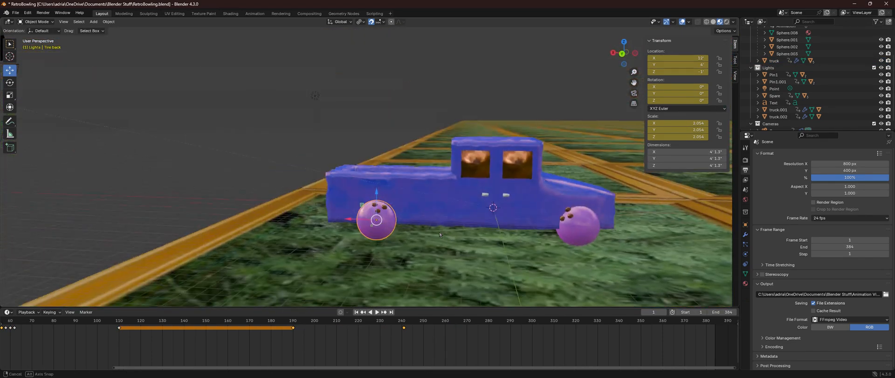
Step: Examine the extent of the tiled ground plane from far away
click(276, 239)
scroll(275, 239, down, 6)
middle_drag(275, 239, 324, 206)
drag(324, 205, 360, 217)
middle_drag(360, 217, 499, 221)
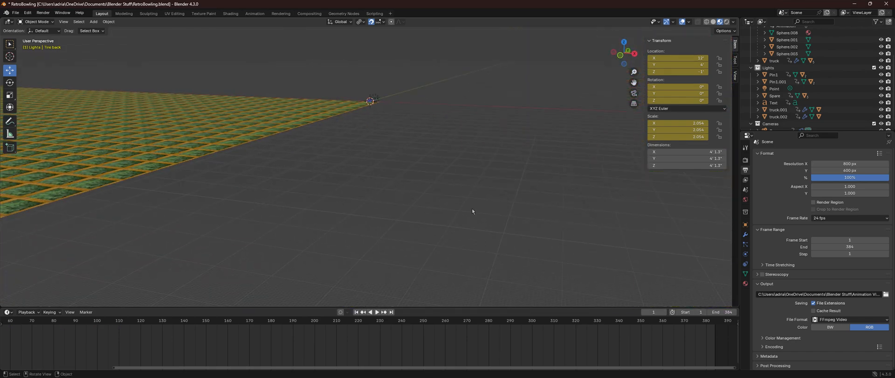
Step: Select the truck object in the scene hierarchy and frame it in the viewport
scroll(857, 80, up, 3)
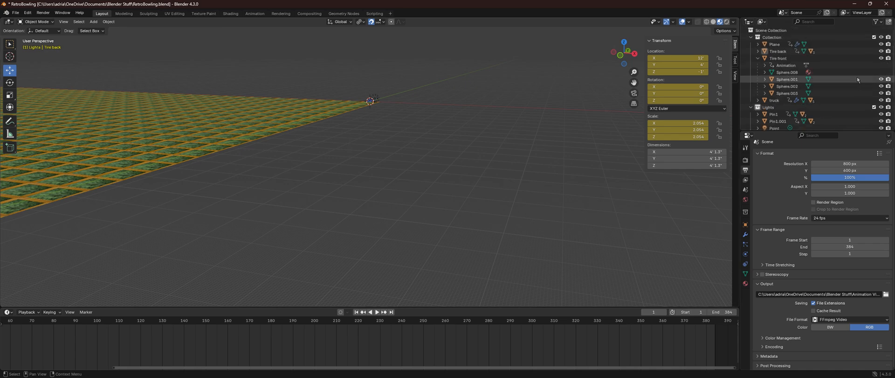
scroll(777, 104, down, 2)
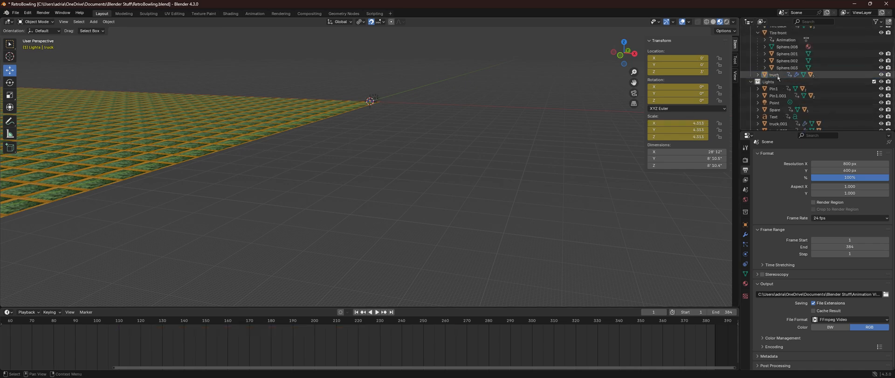
click(379, 121)
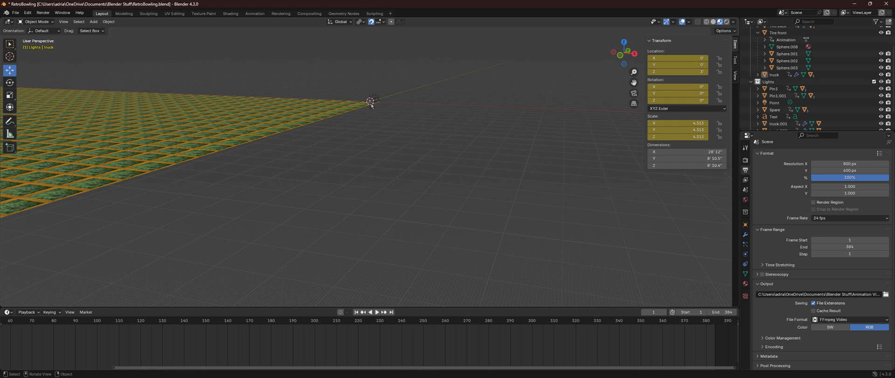
middle_drag(462, 121, 731, 117)
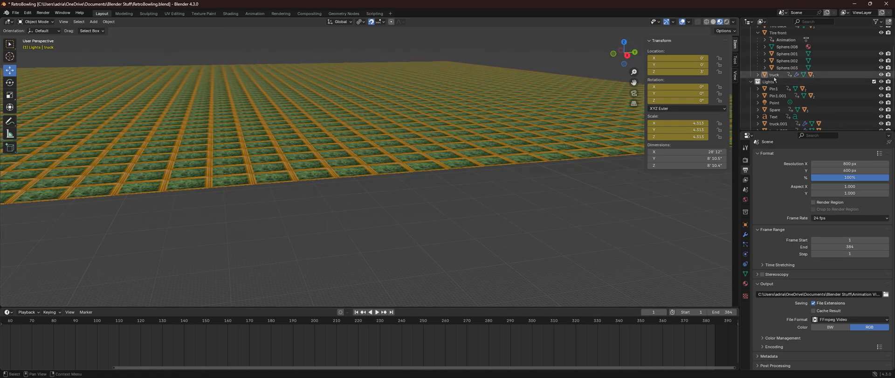
key(KP_Decimal)
middle_drag(583, 185, 264, 188)
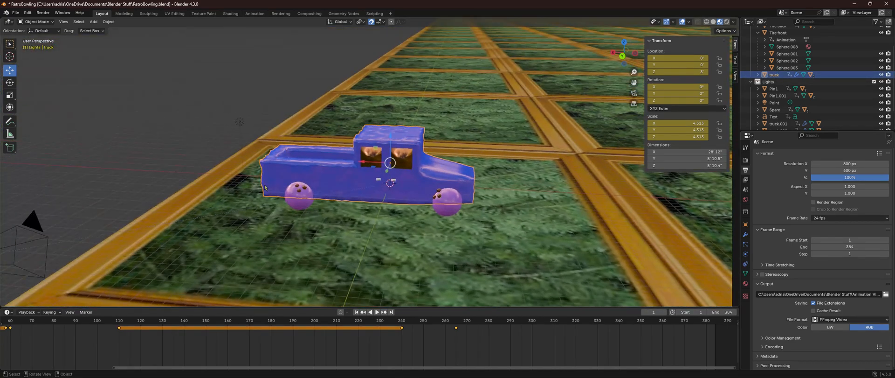
Step: Examine the truck's body and bowling-ball wheels from near and far, reselecting the truck
scroll(190, 158, down, 3)
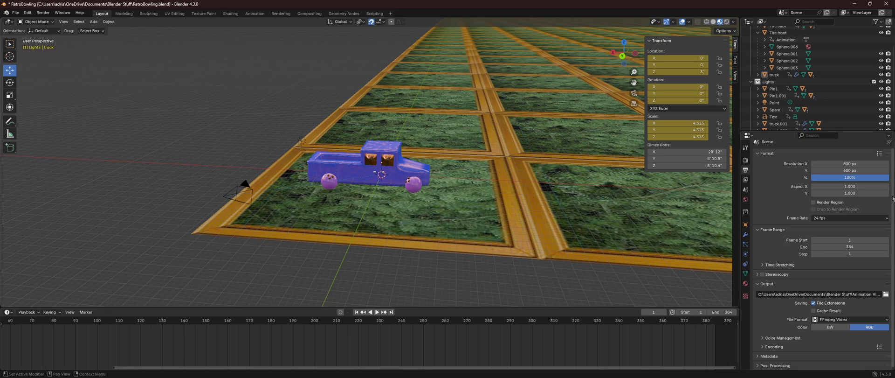
scroll(725, 188, up, 3)
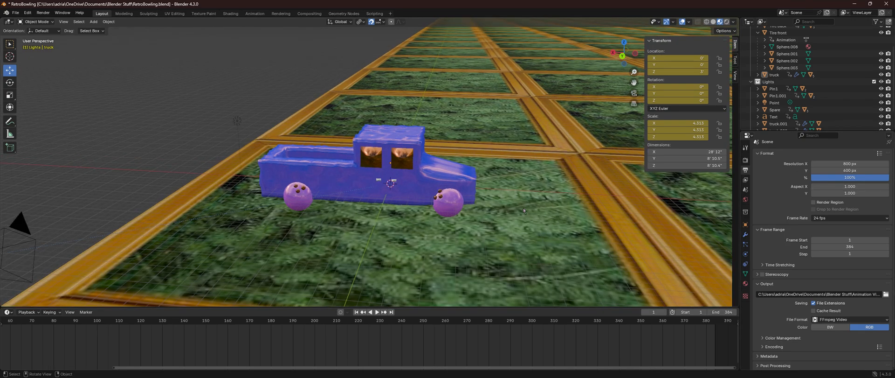
scroll(461, 197, down, 1)
scroll(460, 197, up, 1)
middle_drag(410, 189, 361, 219)
click(463, 170)
scroll(425, 197, up, 5)
scroll(424, 197, down, 1)
scroll(385, 201, down, 6)
scroll(384, 201, down, 9)
scroll(384, 201, up, 3)
middle_drag(340, 189, 295, 210)
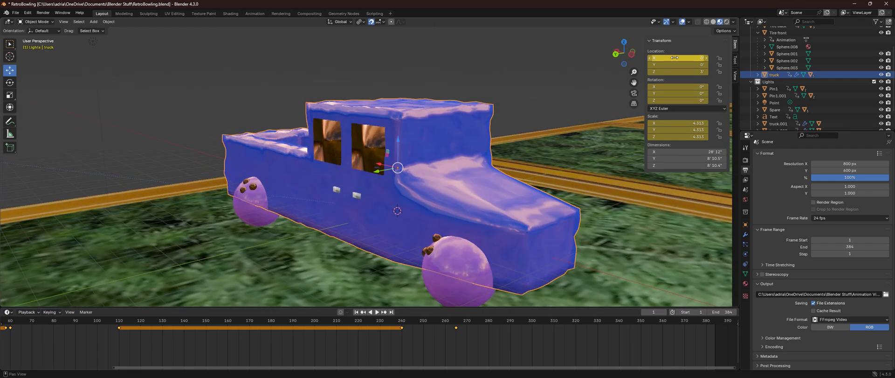
Step: Inspect the truck's mesh and the pin inside it in wireframe shading, and restore material preview
click(707, 22)
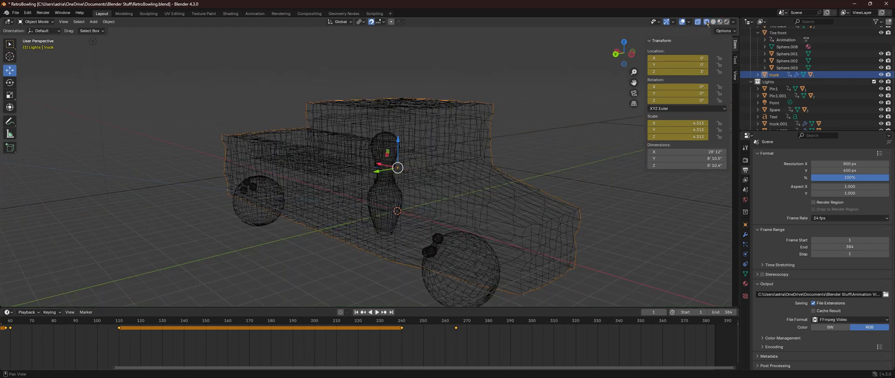
middle_drag(483, 127, 419, 219)
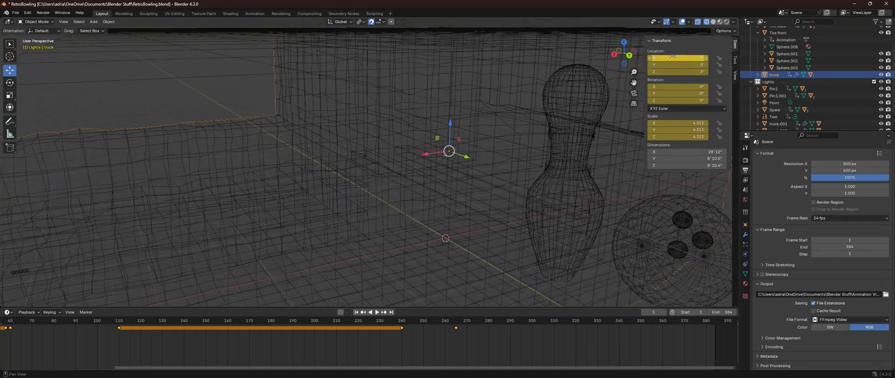
click(720, 21)
Step: Play the animation to watch the truck body up close and pause it at frame 99
key(space)
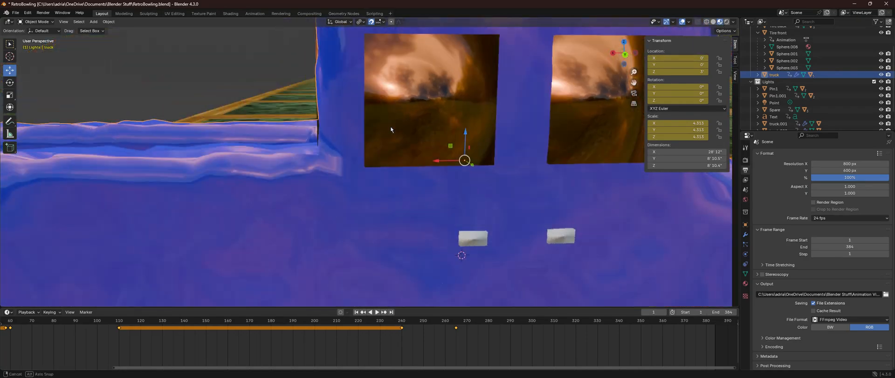
scroll(354, 175, down, 2)
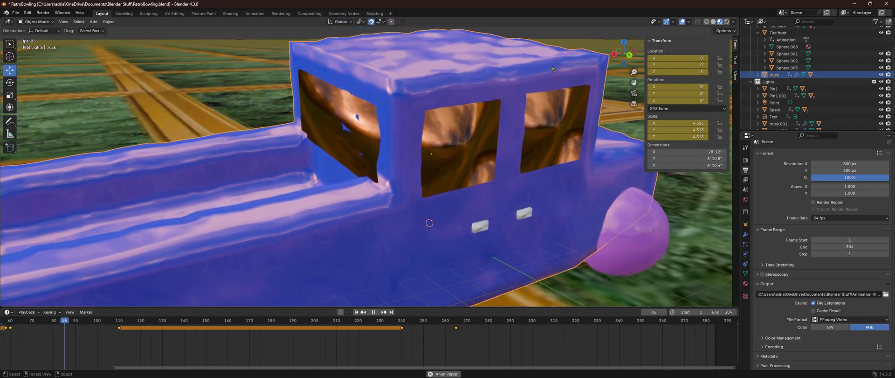
key(space)
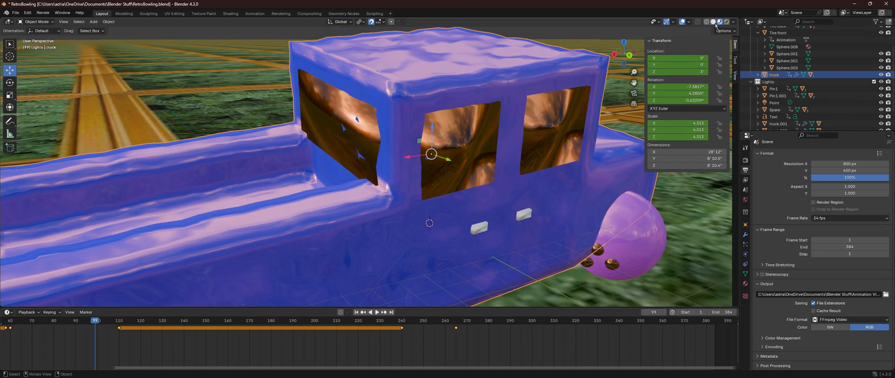
Step: Review the truck's Displace modifier and the Clouds texture assigned to it
click(746, 296)
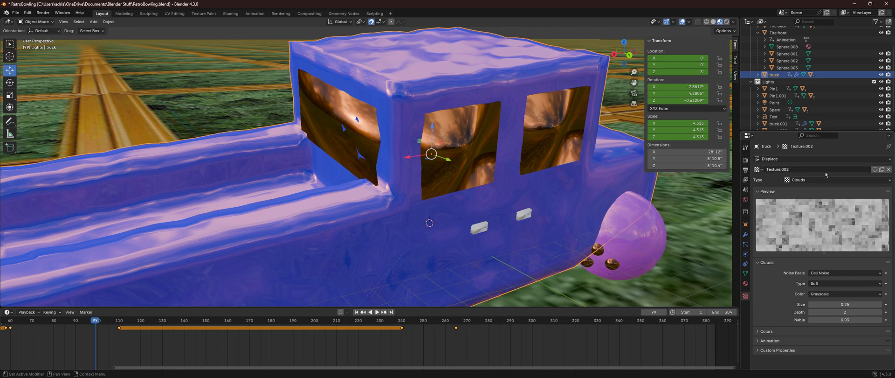
click(745, 235)
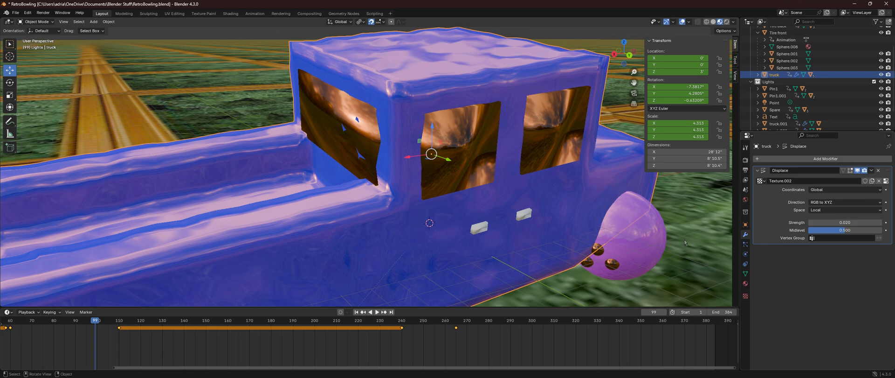
middle_drag(642, 209, 559, 194)
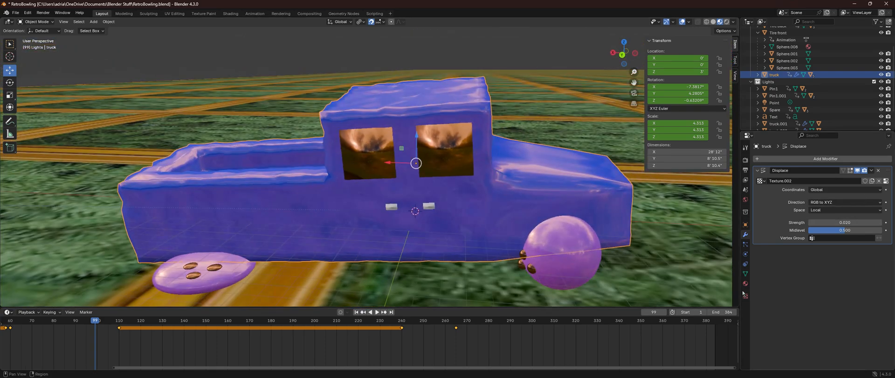
click(745, 296)
click(745, 236)
Step: Return to the first frame and examine the truck's displaced mesh in wireframe shading from several angles
click(356, 312)
scroll(513, 186, down, 3)
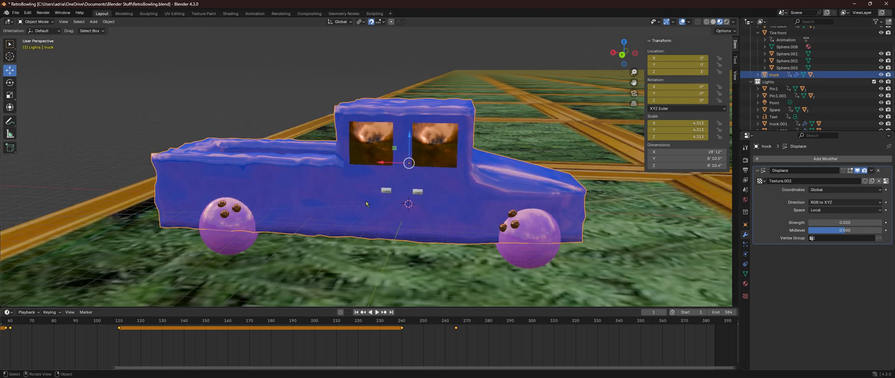
click(707, 22)
scroll(389, 161, up, 4)
mouse_move(417, 160)
middle_down()
mouse_move(381, 144)
mouse_move(406, 164)
middle_up()
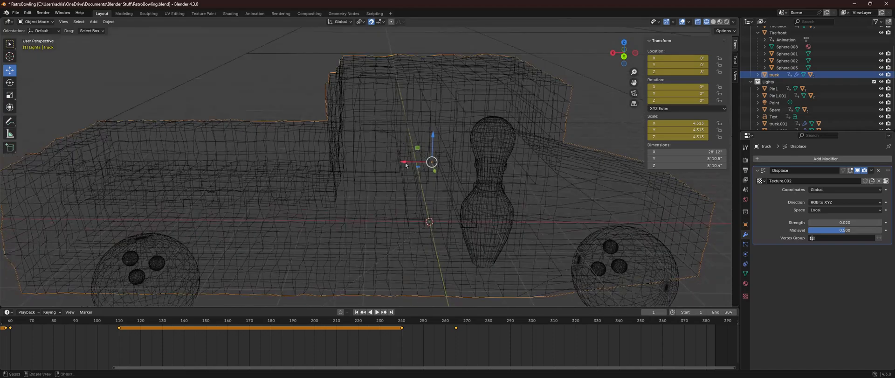
scroll(405, 164, down, 3)
middle_drag(493, 223, 625, 245)
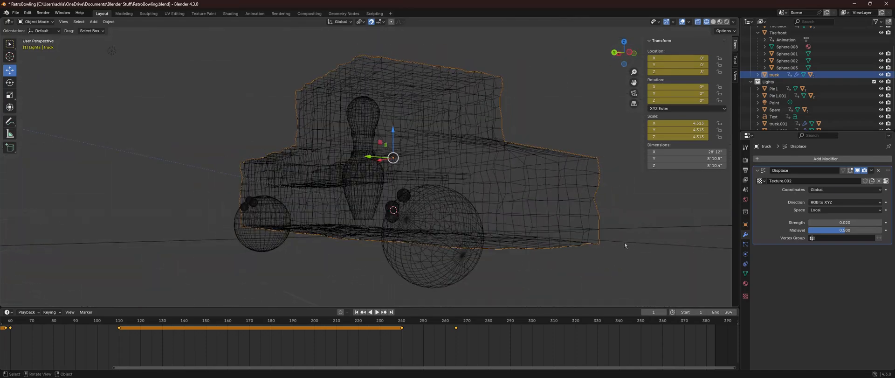
Step: Examine the truck from several angles, comparing solid, material preview and wireframe shading
click(713, 22)
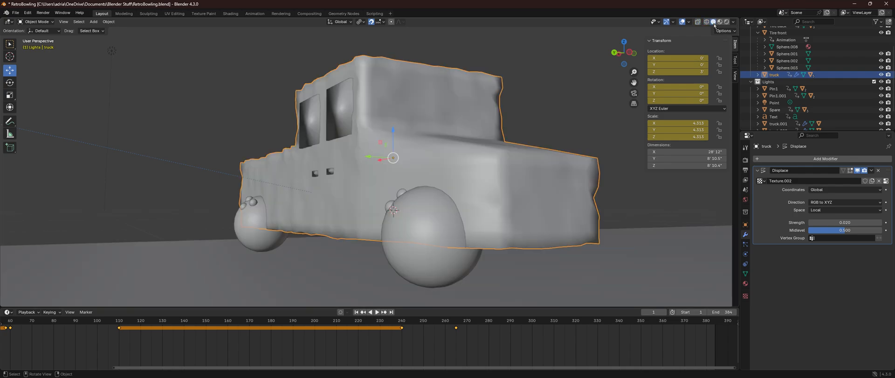
middle_drag(506, 163, 465, 176)
middle_drag(443, 201, 485, 185)
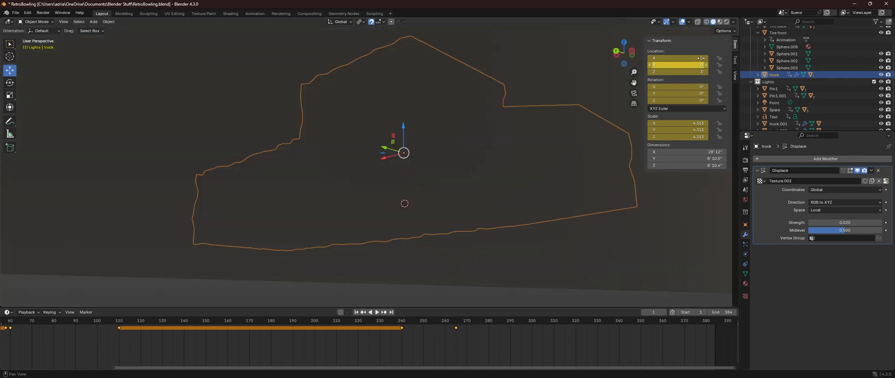
click(720, 22)
mouse_move(559, 107)
middle_down()
mouse_move(491, 121)
mouse_move(535, 127)
mouse_move(428, 181)
mouse_move(287, 177)
middle_up()
middle_drag(197, 160, 199, 131)
middle_drag(332, 188, 341, 202)
middle_drag(351, 177, 354, 210)
click(706, 21)
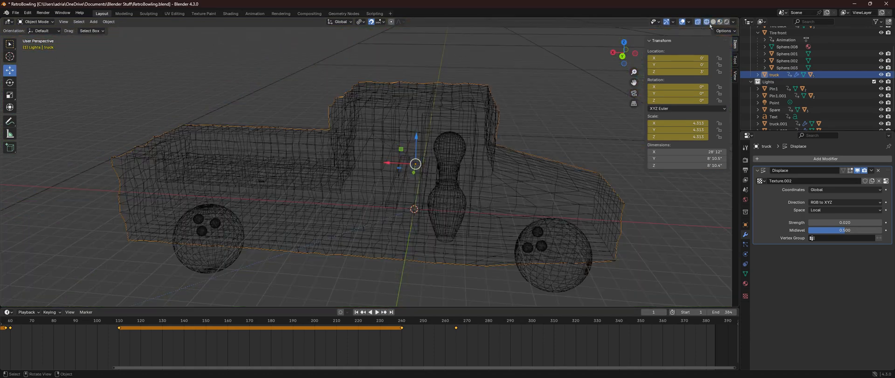
middle_drag(547, 75, 657, 62)
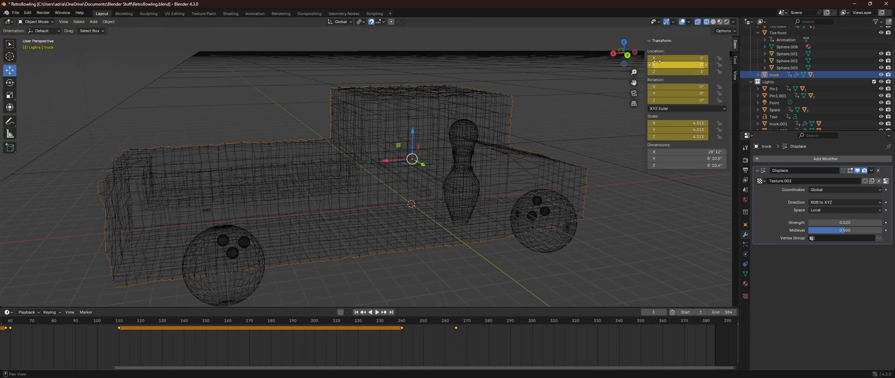
click(713, 22)
Step: Select the truck's back door window and front door knob, and examine their shapes in solid and wireframe shading
click(421, 134)
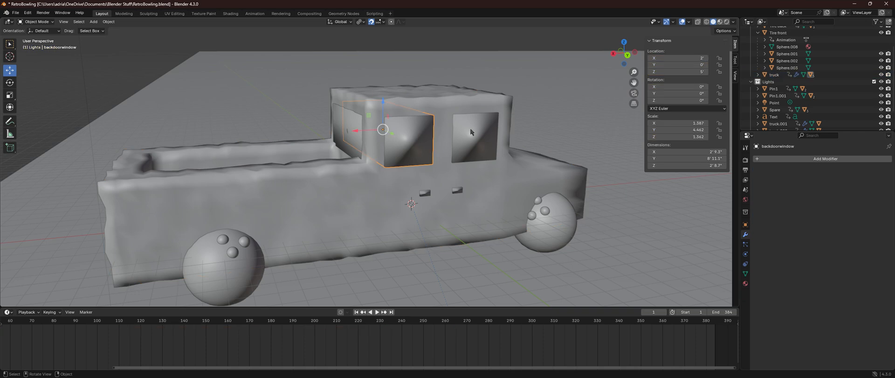
middle_drag(389, 150, 364, 143)
middle_drag(428, 169, 432, 214)
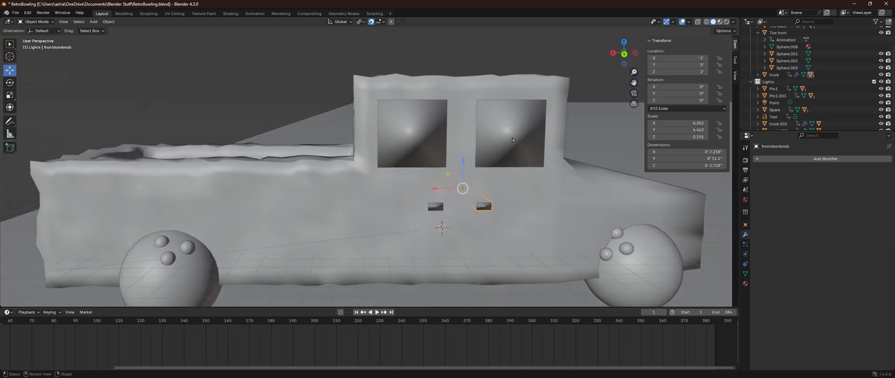
middle_drag(512, 138, 373, 316)
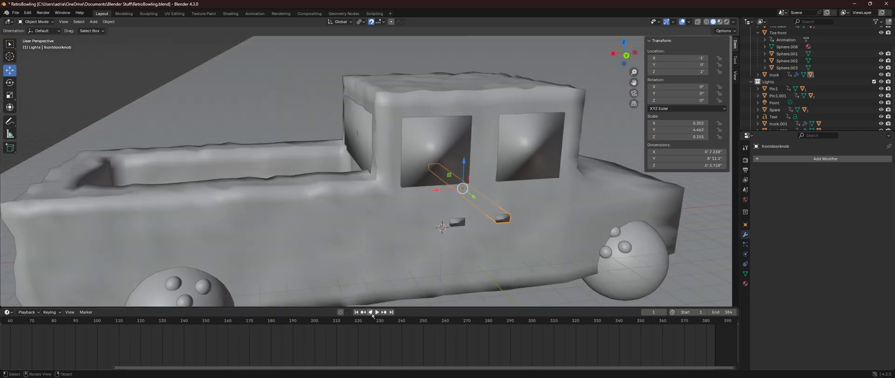
click(707, 22)
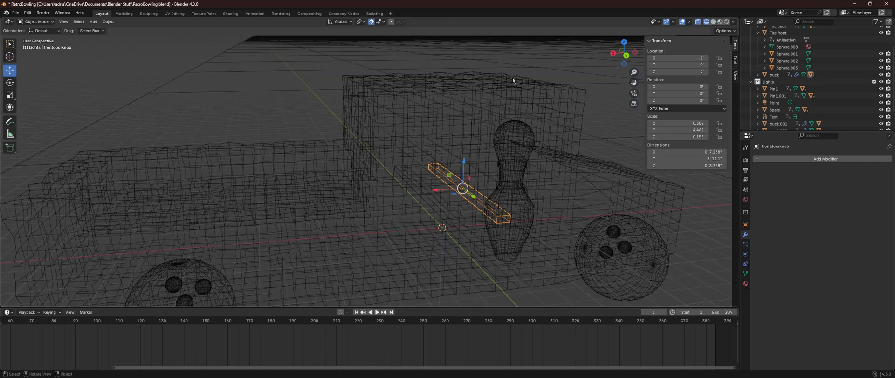
middle_drag(512, 78, 566, 97)
scroll(380, 204, up, 4)
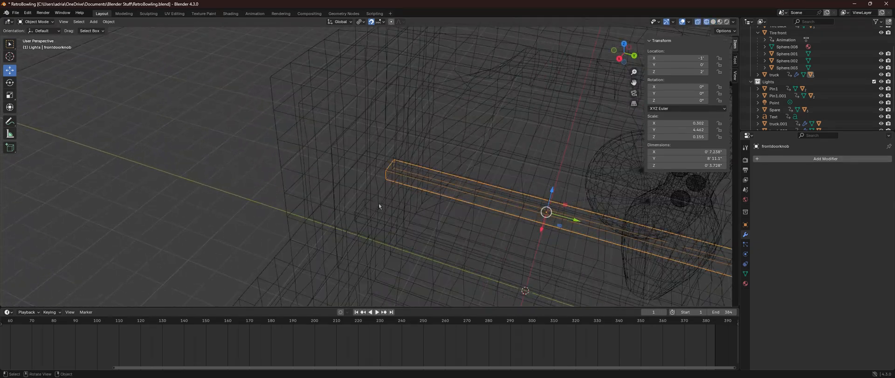
middle_drag(379, 205, 536, 173)
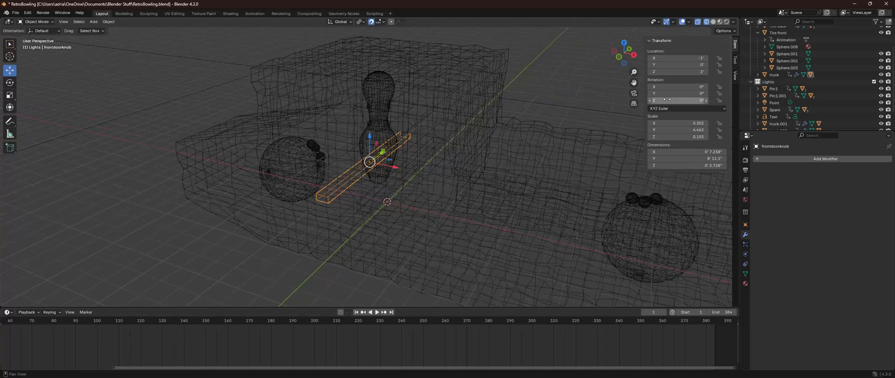
click(714, 22)
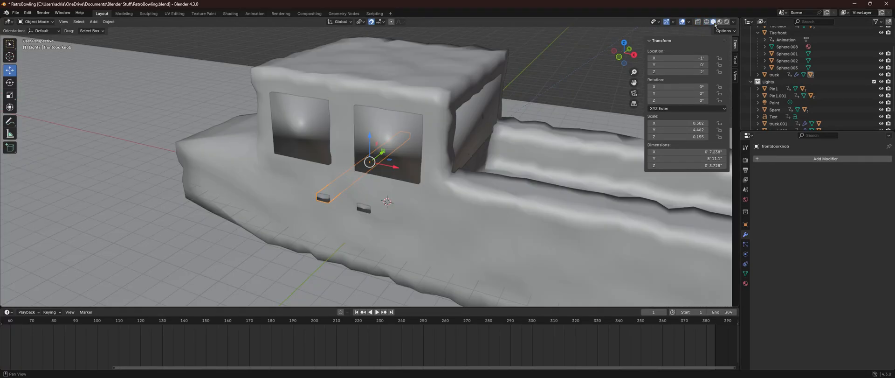
Step: Select the SPARE! text beside the truck, frame it in the view and play the animation
mouse_move(579, 52)
middle_down()
mouse_move(512, 86)
mouse_move(419, 89)
mouse_move(436, 102)
mouse_move(411, 183)
mouse_move(471, 178)
mouse_move(491, 190)
mouse_move(476, 200)
mouse_move(469, 168)
mouse_move(525, 200)
mouse_move(482, 185)
mouse_move(514, 216)
mouse_move(629, 266)
middle_up()
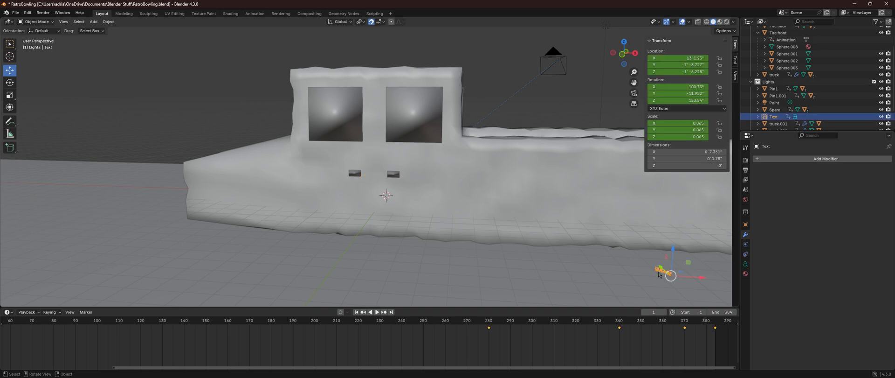
key(KP_Decimal)
middle_drag(560, 241, 445, 227)
key(space)
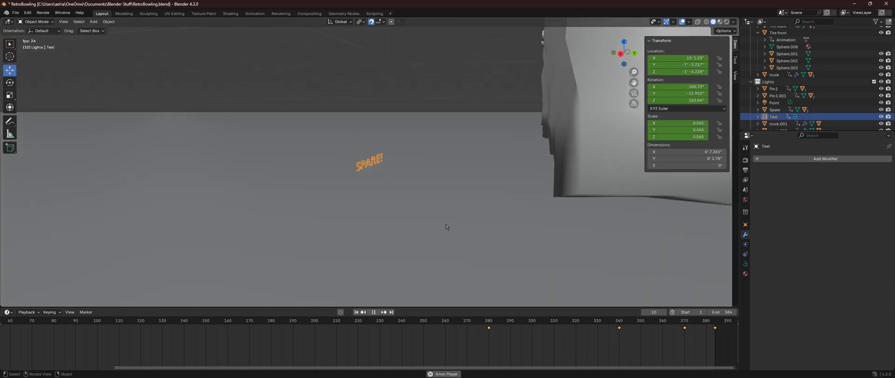
middle_drag(418, 195, 312, 123)
scroll(460, 192, down, 7)
Step: Select the spare ball and the SPARE! text during playback and follow their motion around the truck
click(328, 68)
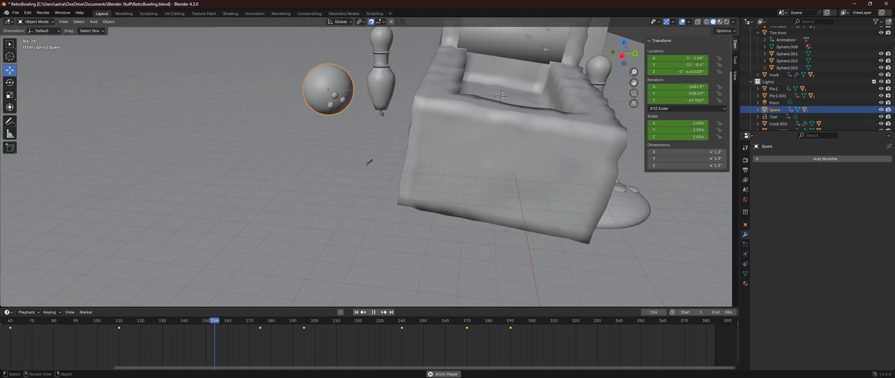
middle_drag(380, 112, 353, 153)
scroll(353, 152, up, 5)
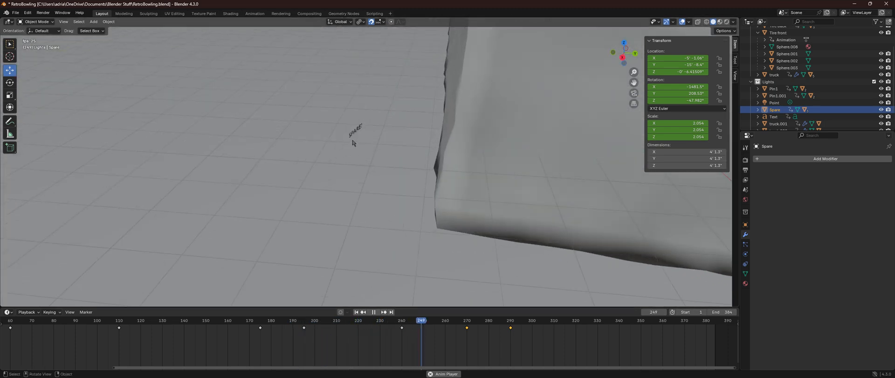
click(353, 134)
scroll(359, 139, up, 8)
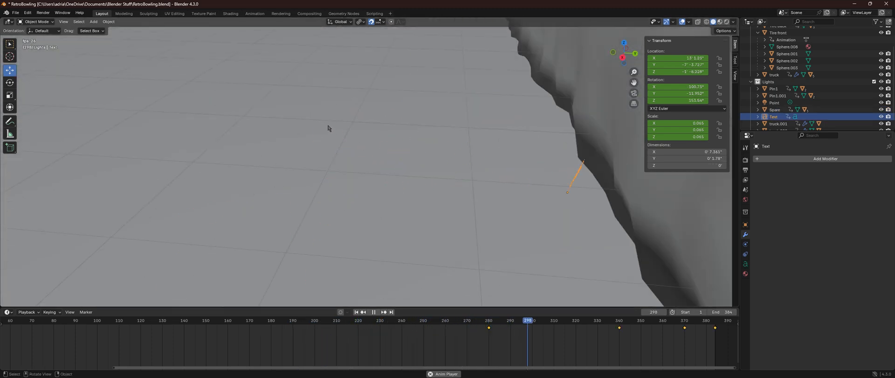
scroll(329, 125, down, 5)
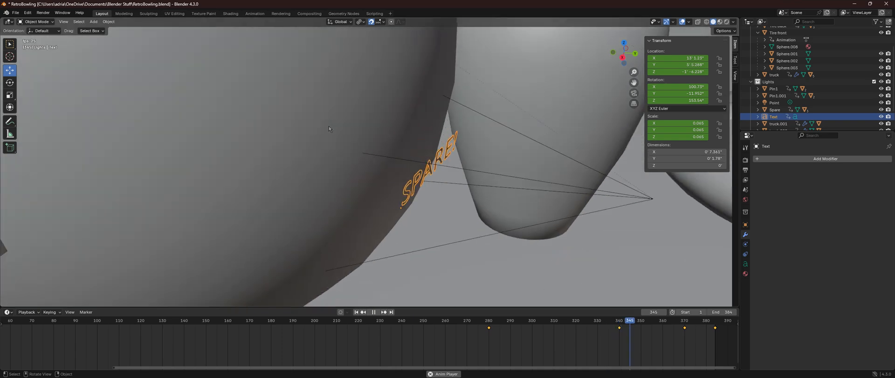
scroll(465, 191, down, 9)
middle_drag(465, 190, 333, 110)
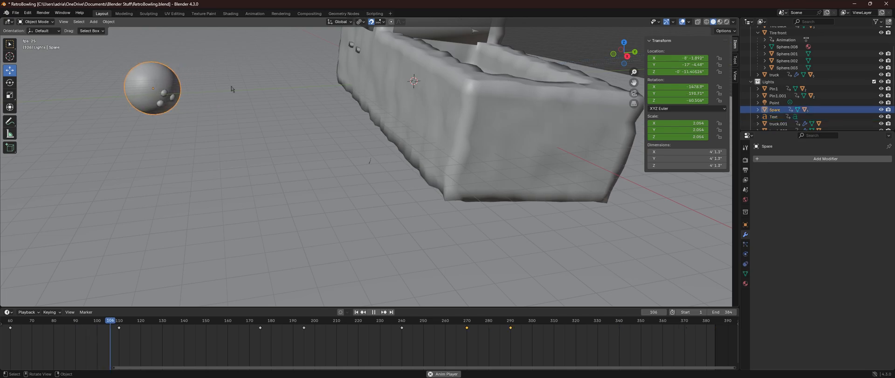
Step: Switch to material preview and watch the spare ball roll towards the pins behind the truck
click(720, 21)
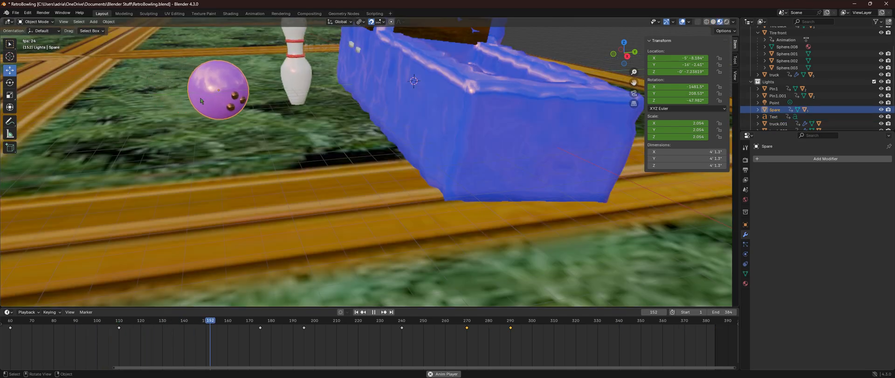
middle_drag(247, 103, 320, 127)
scroll(319, 127, down, 7)
middle_drag(279, 164, 341, 174)
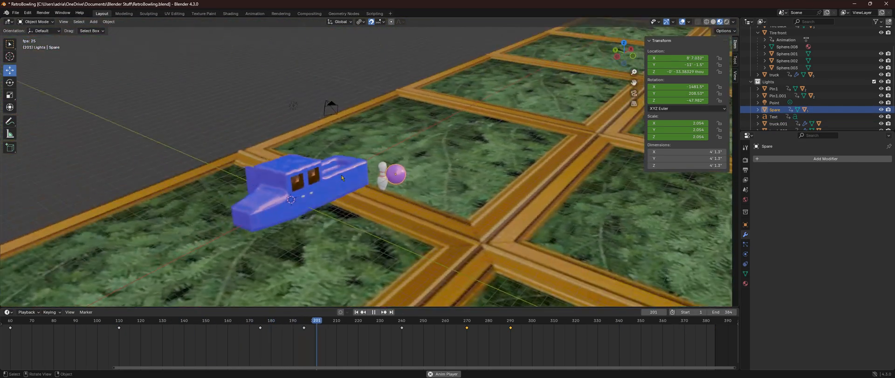
scroll(241, 225, up, 3)
Step: Select the truck, watch its door animation from behind and stop the playback
click(211, 238)
middle_drag(211, 238, 495, 224)
scroll(449, 221, up, 4)
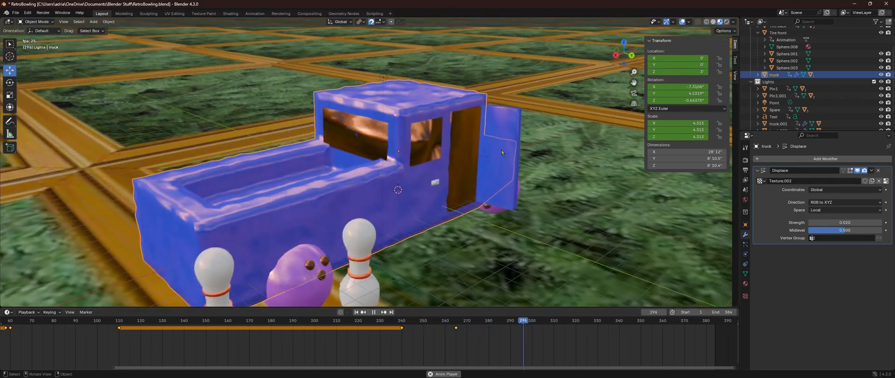
scroll(520, 183, down, 5)
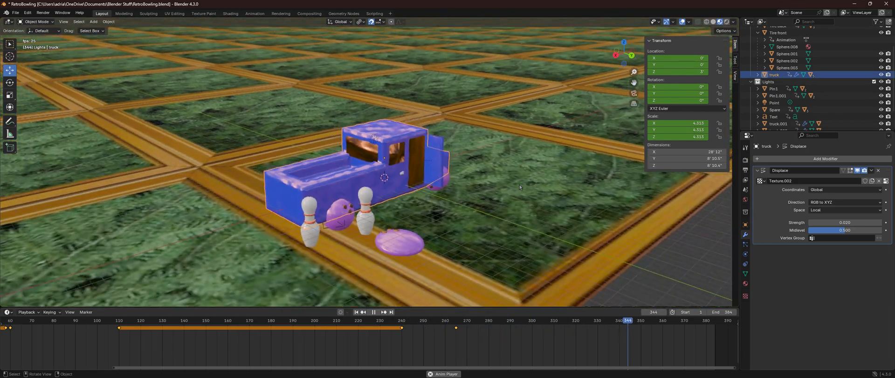
scroll(553, 192, up, 8)
scroll(554, 192, down, 4)
middle_drag(554, 192, 524, 144)
scroll(530, 189, up, 3)
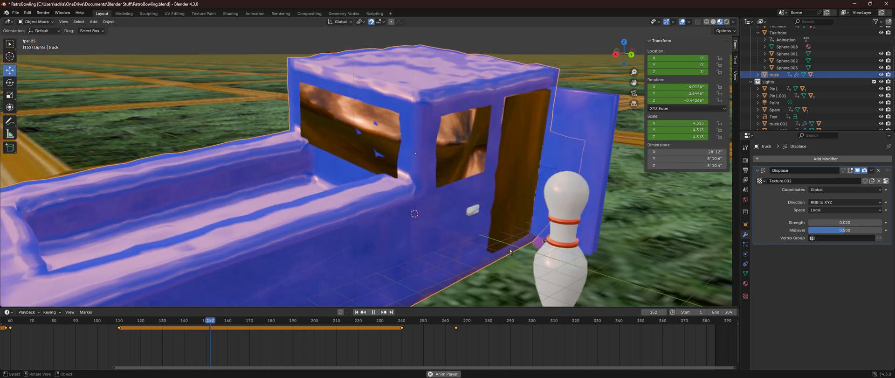
key(Escape)
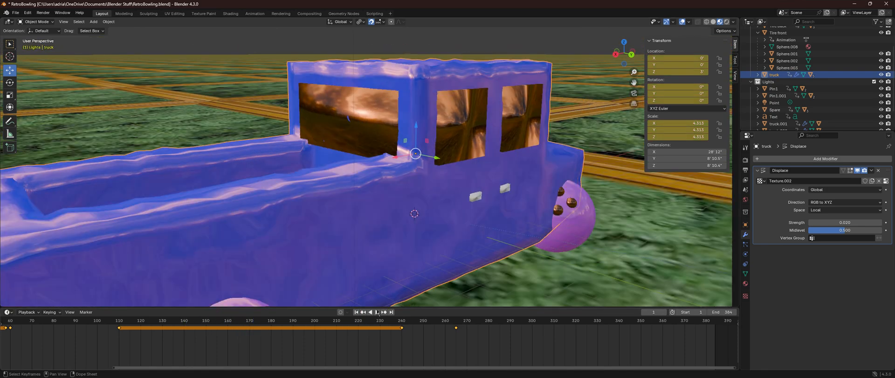
Step: Play the animation in wireframe shading and replay the pins' motion repeatedly from the preceding keyframe
click(707, 23)
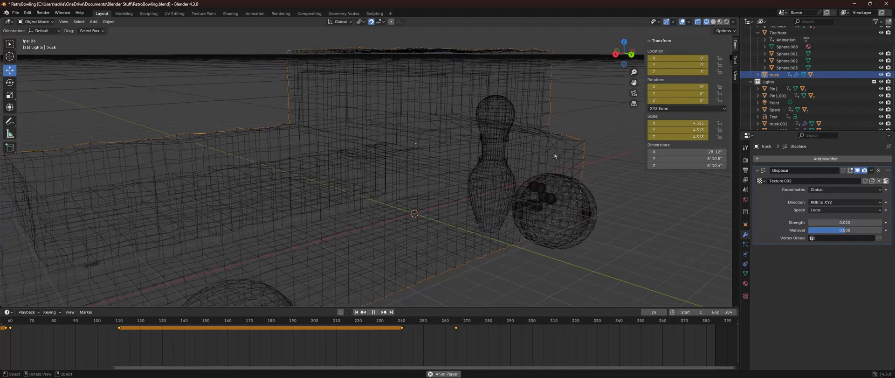
middle_drag(598, 144, 542, 168)
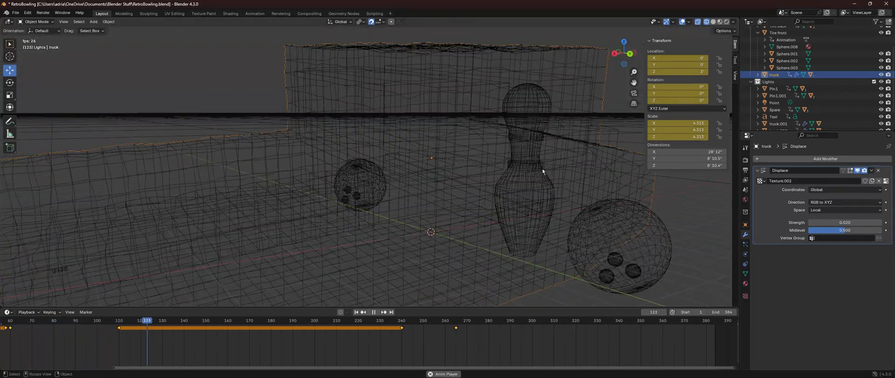
click(363, 313)
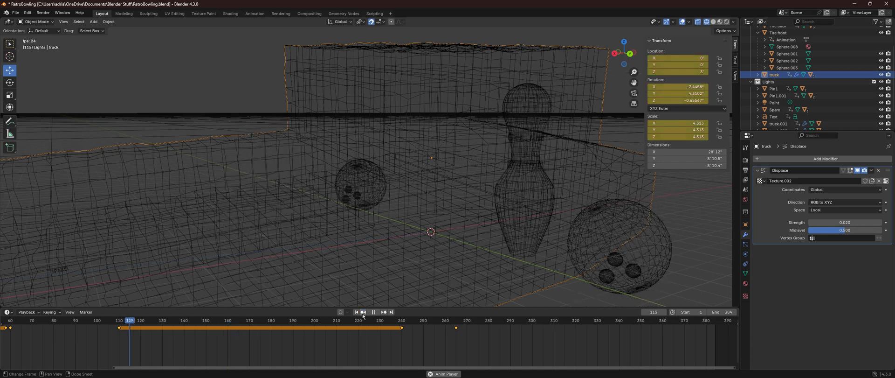
click(364, 312)
click(365, 313)
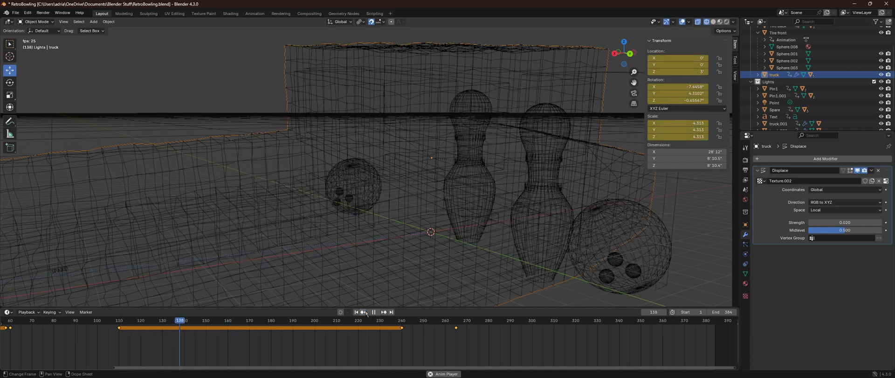
click(366, 313)
click(367, 313)
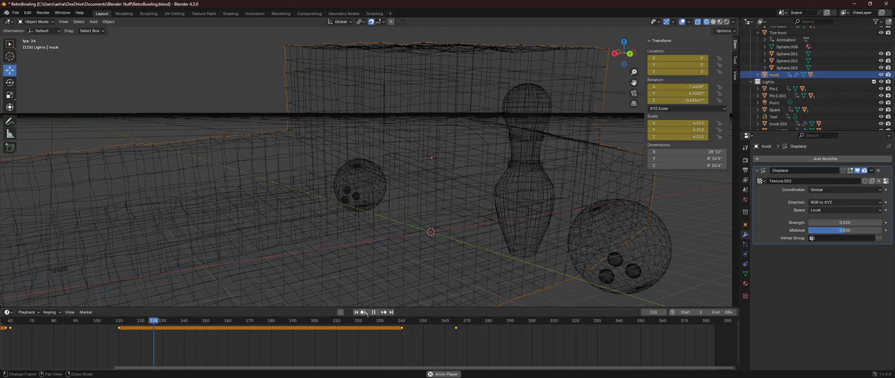
click(367, 313)
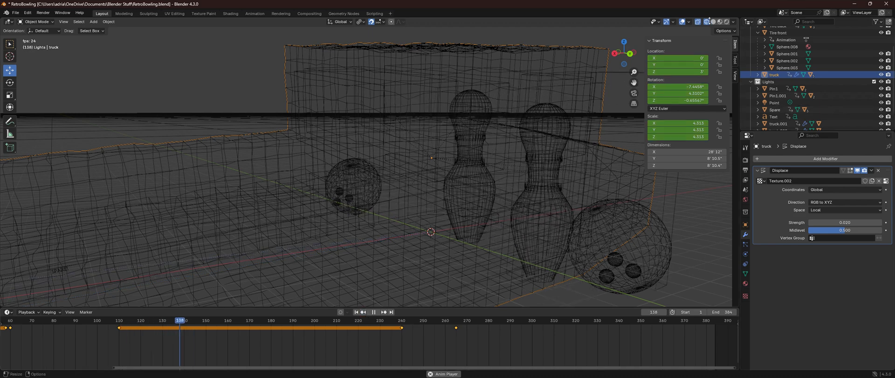
Step: Replay the pin and door section from the preceding keyframe in solid shading
key(shift+z)
click(366, 314)
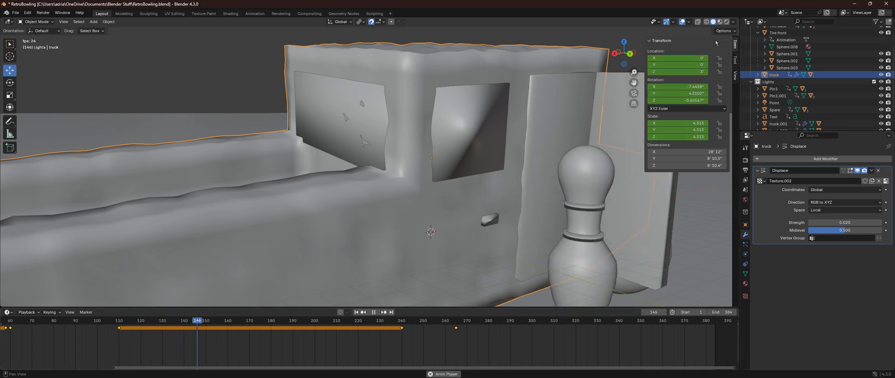
click(707, 22)
click(713, 21)
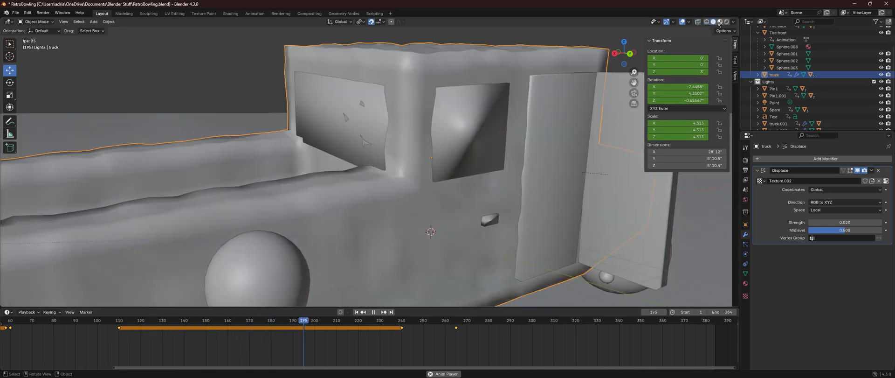
Step: Replay the animation from its first frame in material preview, stop at frame 301 and select Pin1
click(720, 22)
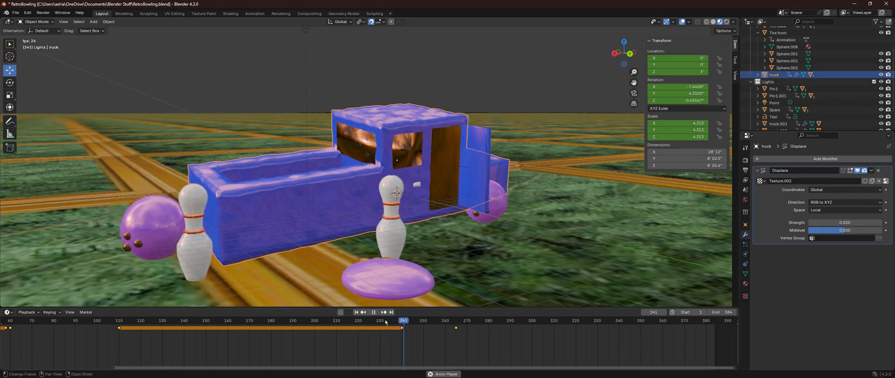
click(356, 312)
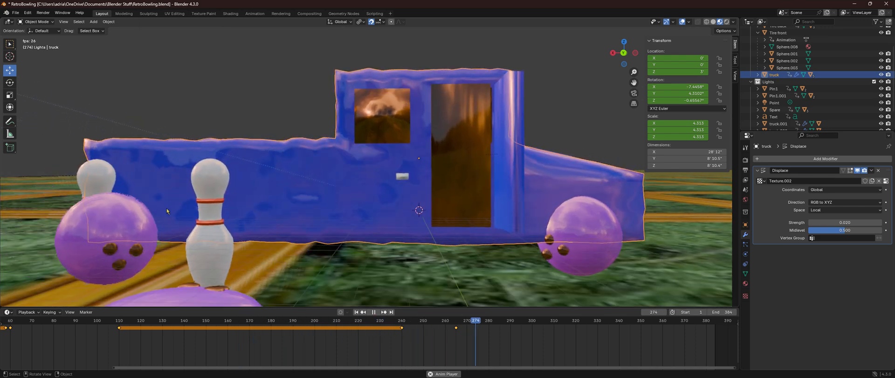
click(188, 257)
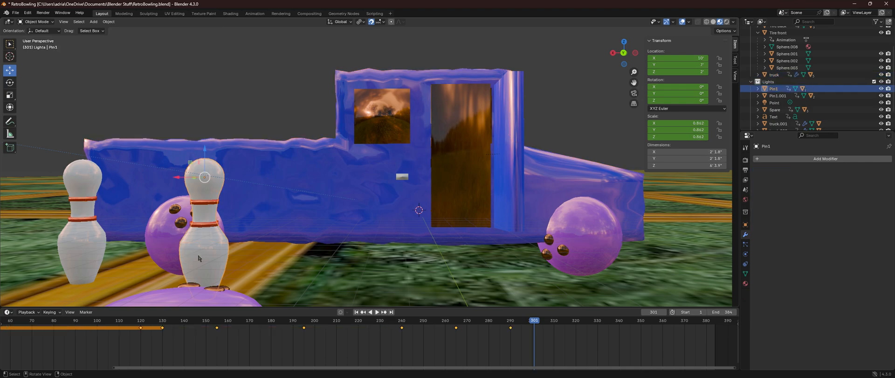
Step: Inspect the Pin1 mesh in wireframe shading from several angles, selecting the truck and reframing Pin1 for comparison
key(KP_Decimal)
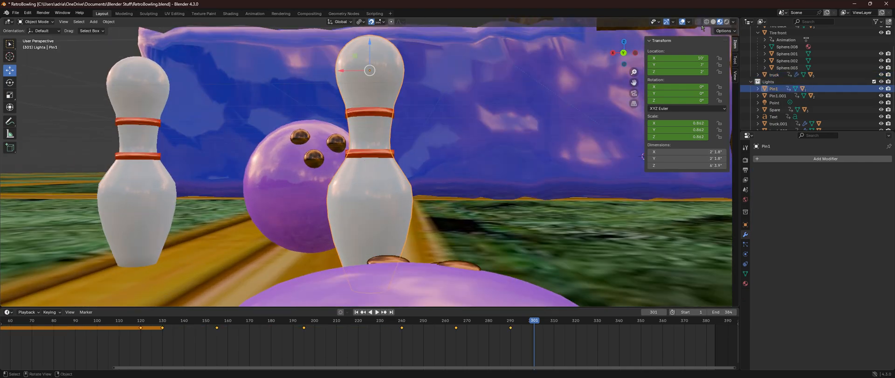
click(707, 22)
middle_drag(373, 98, 379, 80)
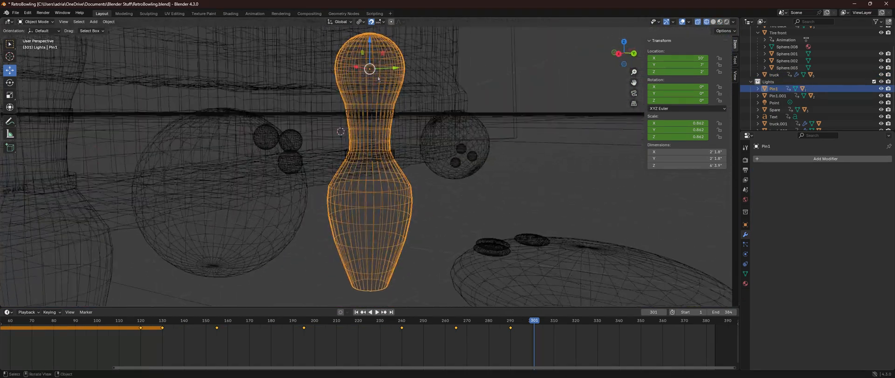
middle_drag(370, 301, 394, 119)
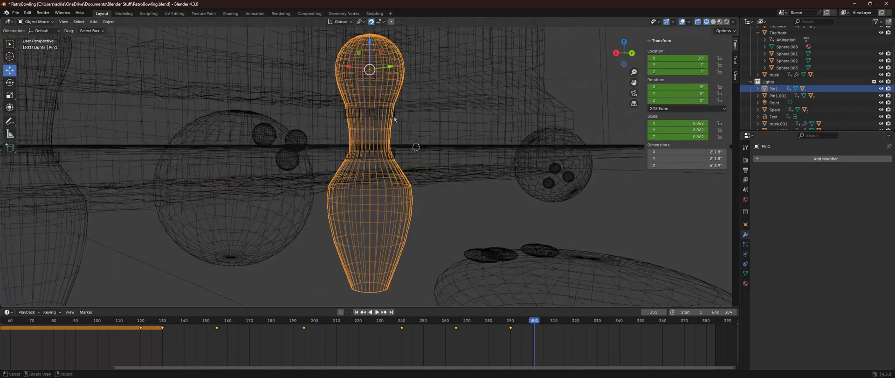
middle_drag(397, 185, 376, 285)
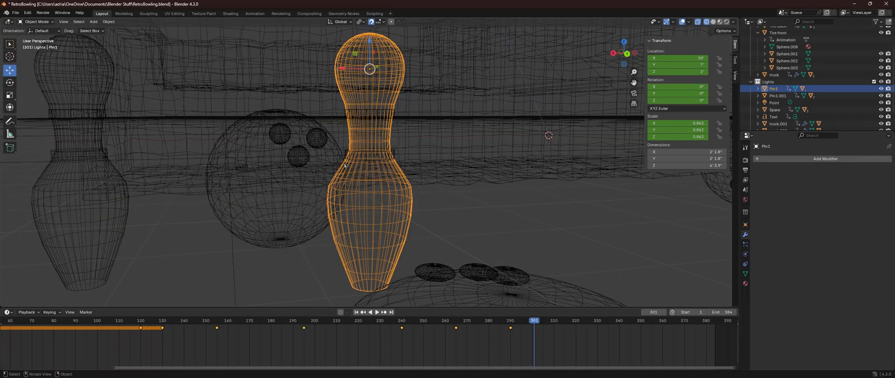
middle_drag(458, 148, 475, 151)
scroll(389, 159, up, 2)
click(390, 160)
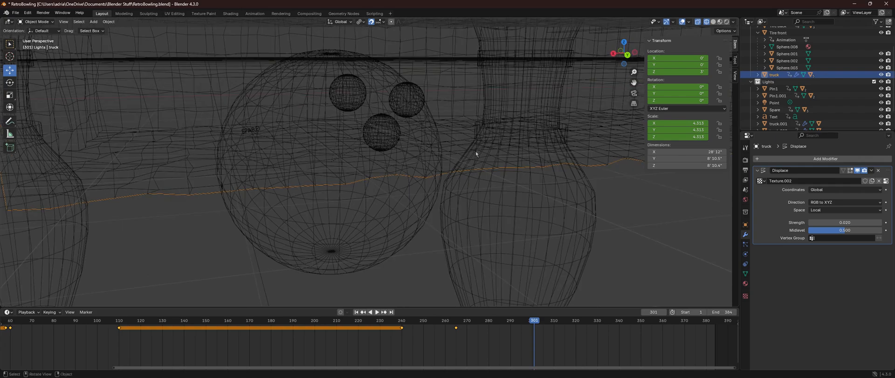
click(524, 133)
click(523, 262)
key(KP_Decimal)
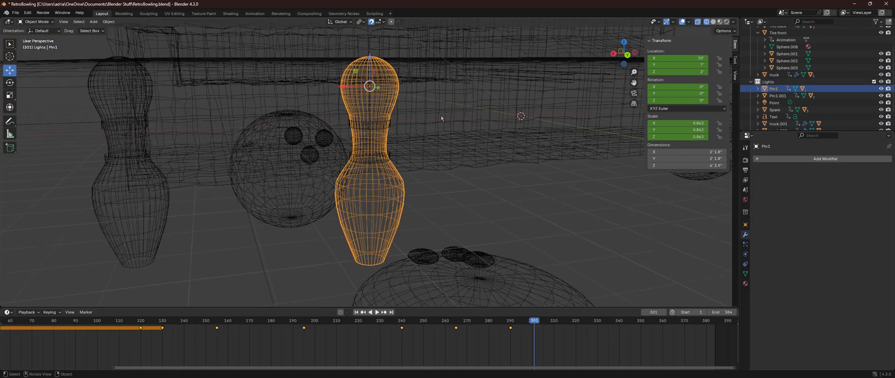
Step: Examine Pin1 and its lower red ring up close in material preview, and reselect the pin
click(719, 23)
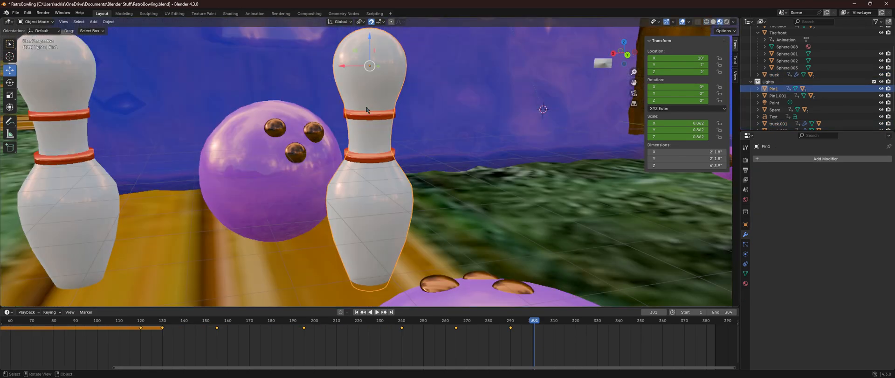
click(366, 120)
middle_drag(434, 177, 351, 186)
scroll(355, 175, up, 4)
scroll(368, 144, down, 4)
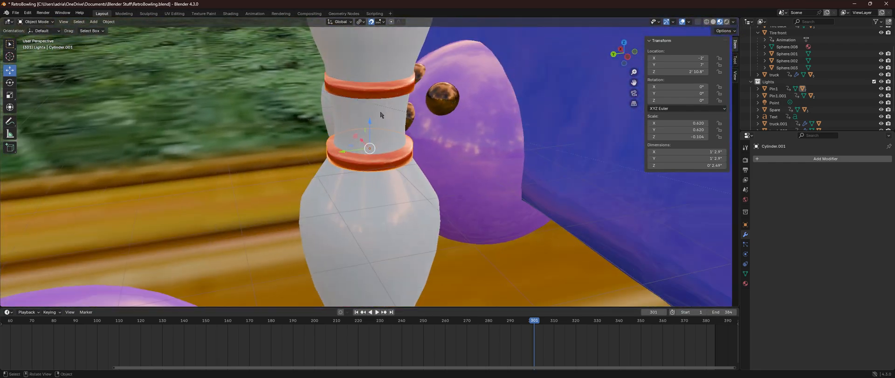
click(373, 104)
middle_drag(374, 112, 428, 186)
scroll(373, 181, down, 4)
scroll(432, 185, down, 1)
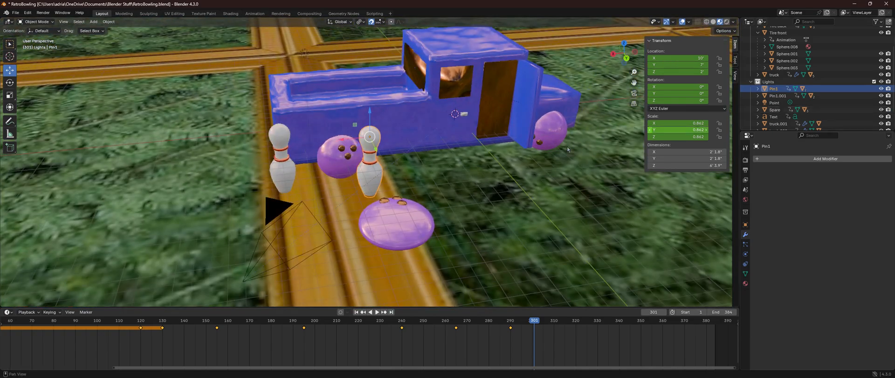
Step: Frame the truck, browse the scene's object hierarchy and select Sphere.002 under the front tire
click(438, 127)
key(KP_Decimal)
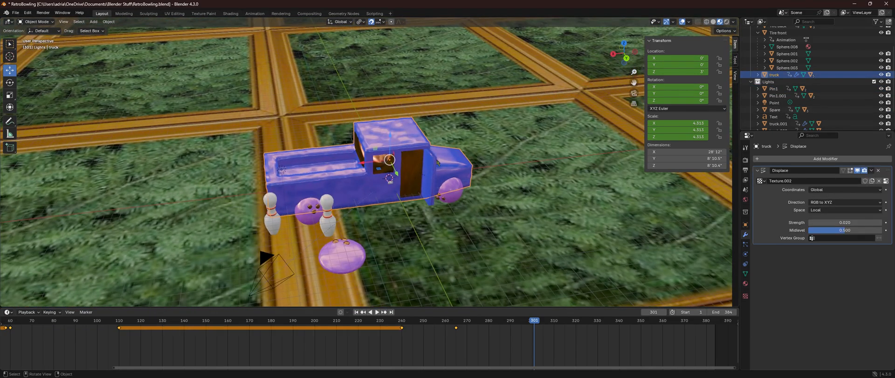
middle_drag(430, 161, 456, 148)
scroll(756, 119, up, 3)
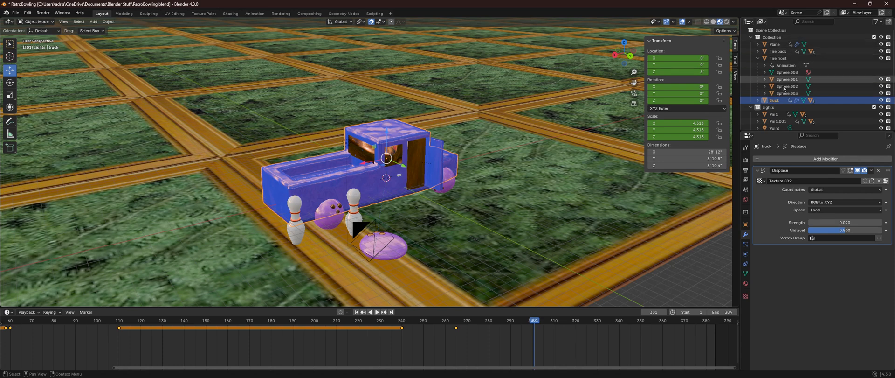
scroll(771, 125, down, 4)
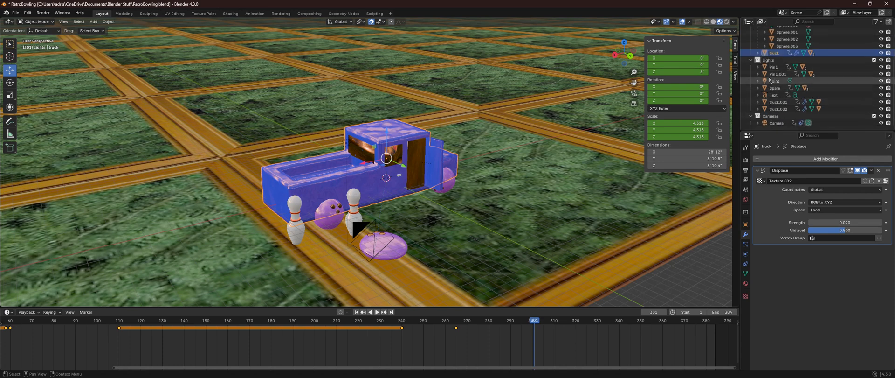
scroll(778, 105, up, 4)
scroll(783, 115, down, 3)
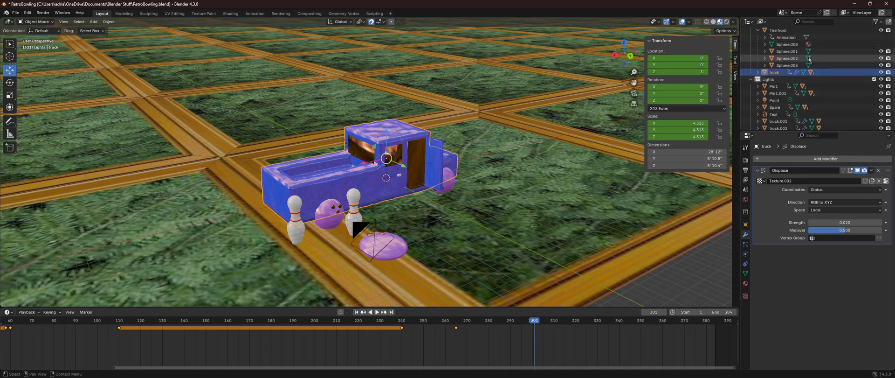
scroll(786, 88, up, 3)
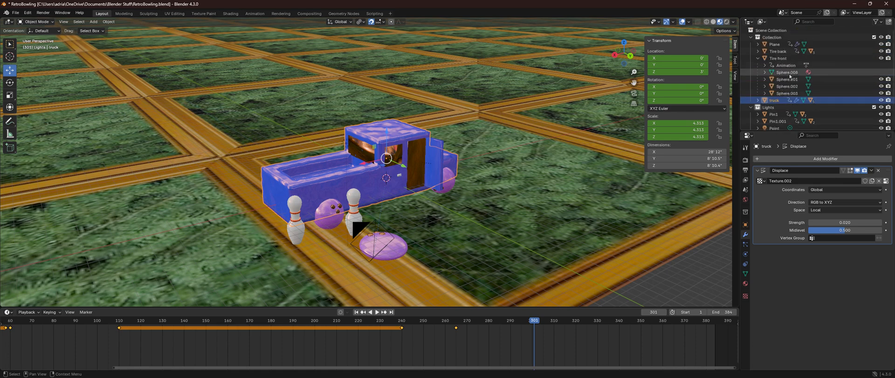
click(788, 82)
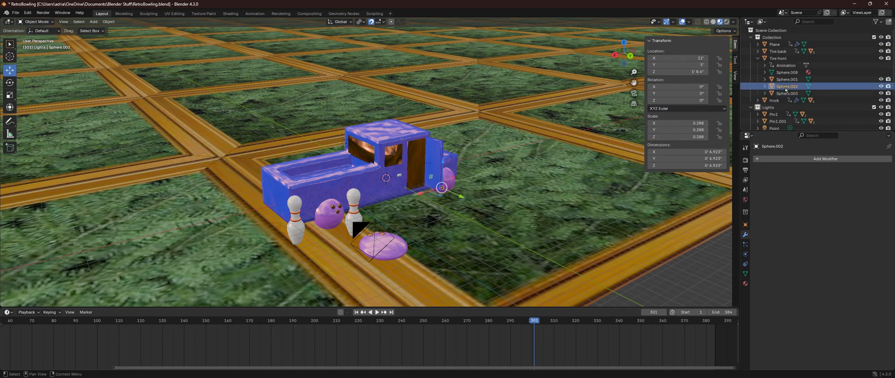
scroll(783, 68, down, 3)
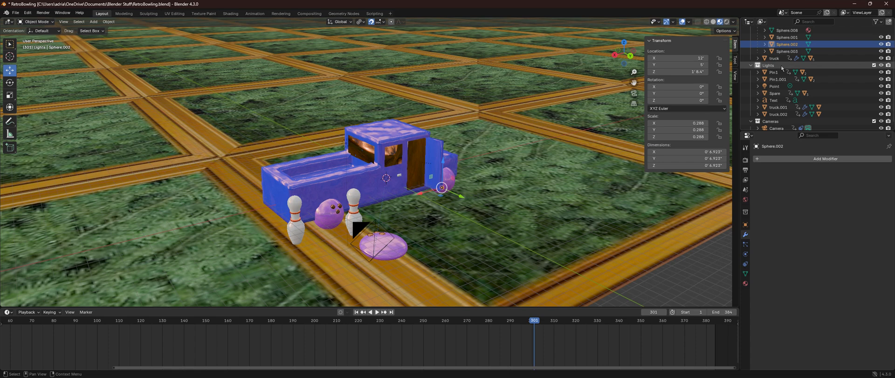
Step: Pull truck.001 and truck.002 off opposite sides of the main truck along Y, moving truck.002 about 13'
click(779, 103)
middle_drag(490, 158, 537, 161)
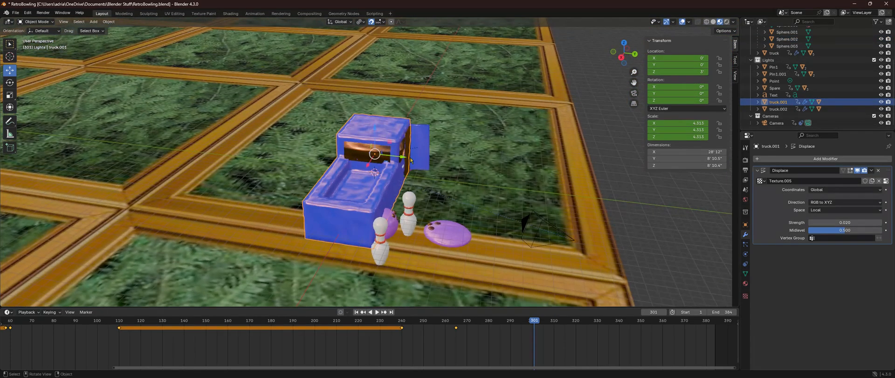
drag(401, 157, 290, 147)
click(784, 109)
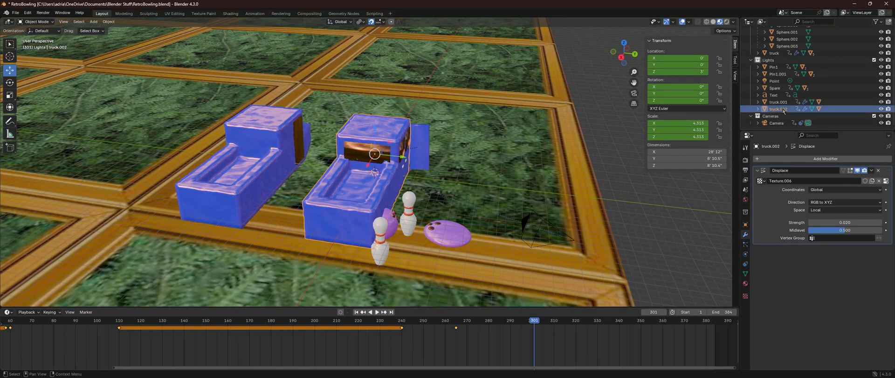
drag(405, 158, 503, 155)
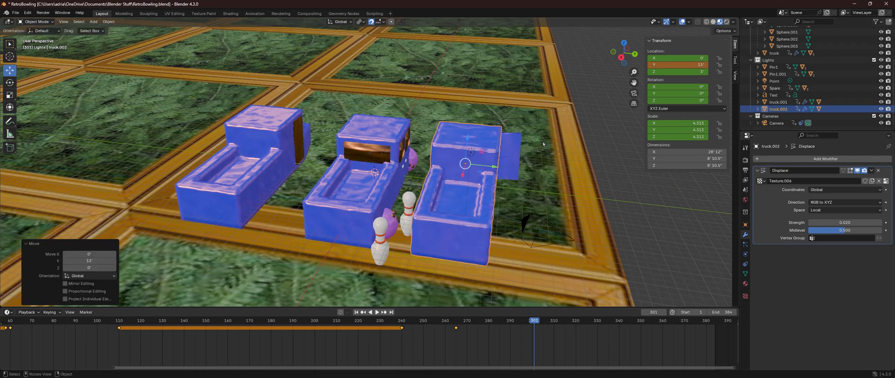
Step: Examine the separated trucks, selecting the front door window on truck.001 and the middle truck
click(517, 153)
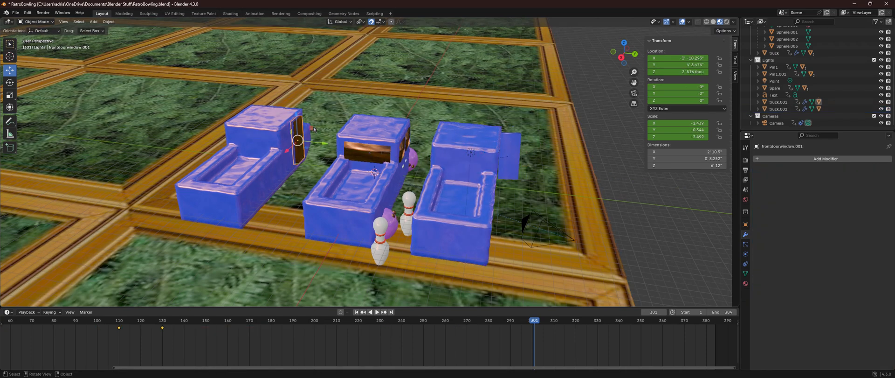
middle_drag(314, 129, 345, 119)
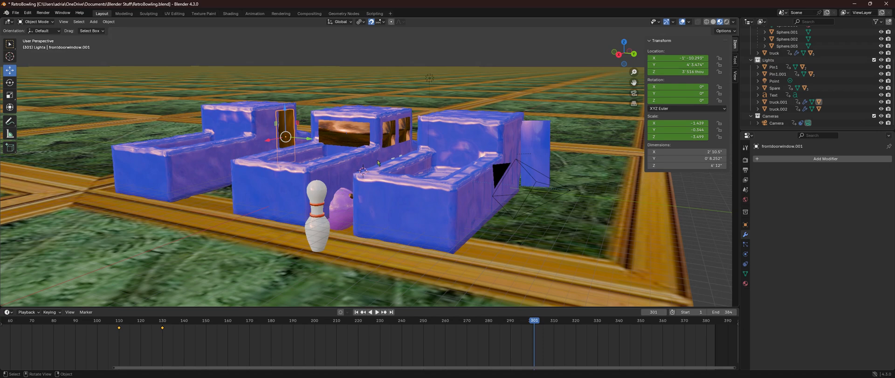
click(334, 167)
middle_drag(334, 166, 350, 176)
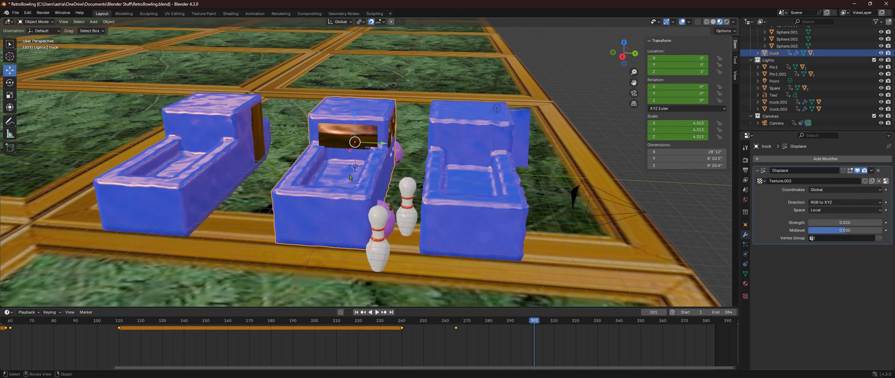
Step: Play the animation past its loop point and stop at frame 46
click(375, 312)
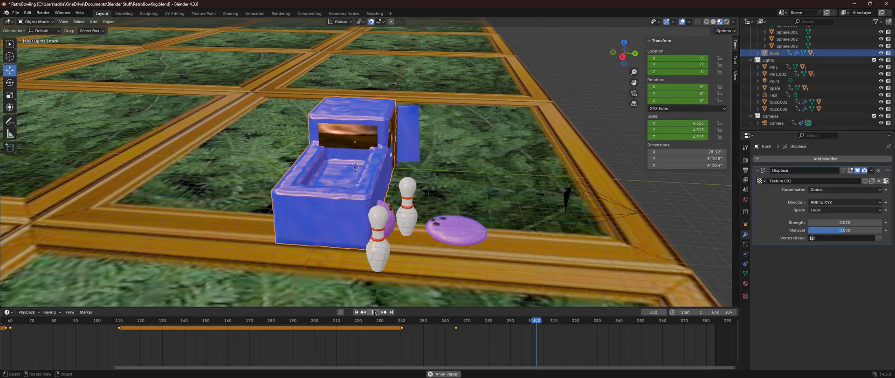
middle_drag(482, 221, 467, 223)
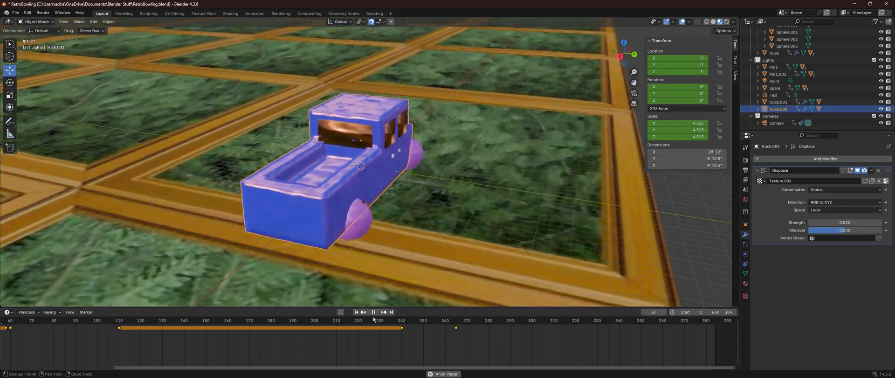
click(373, 312)
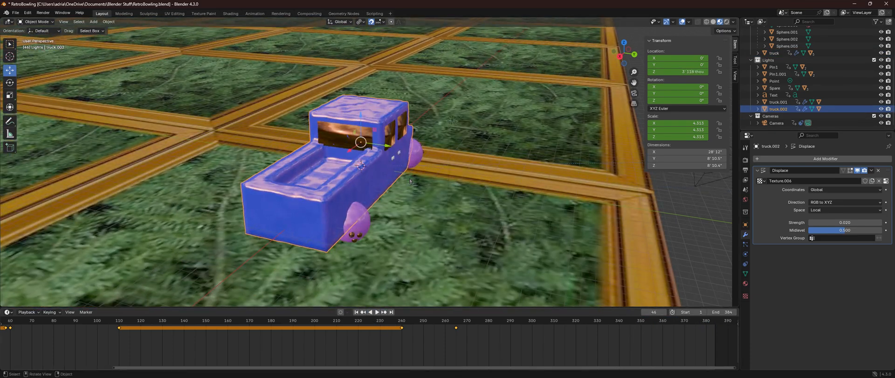
Step: Separate truck.002 and the main truck from truck.001 by moving them in opposite directions along Y, about 12' and -16'
drag(390, 145, 503, 164)
middle_drag(570, 194, 550, 198)
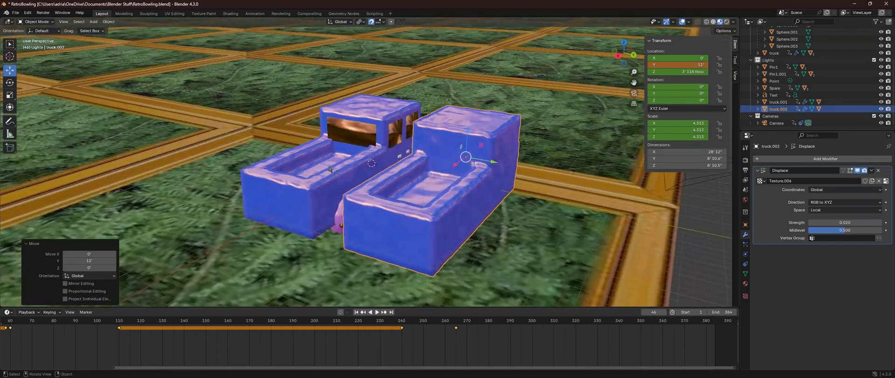
click(330, 172)
drag(393, 146, 278, 129)
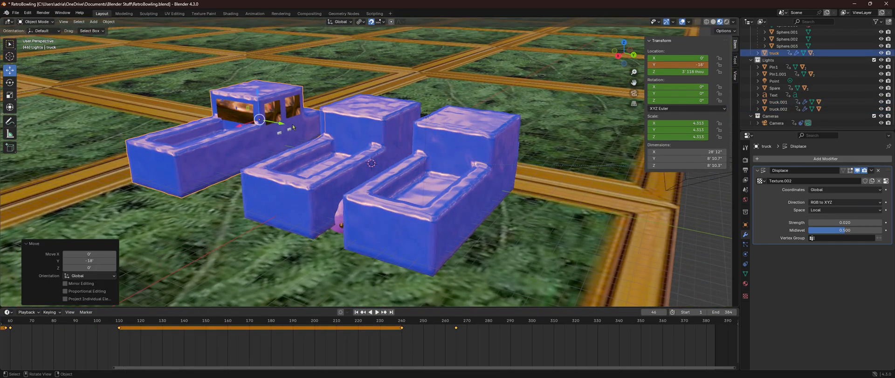
middle_drag(278, 129, 491, 165)
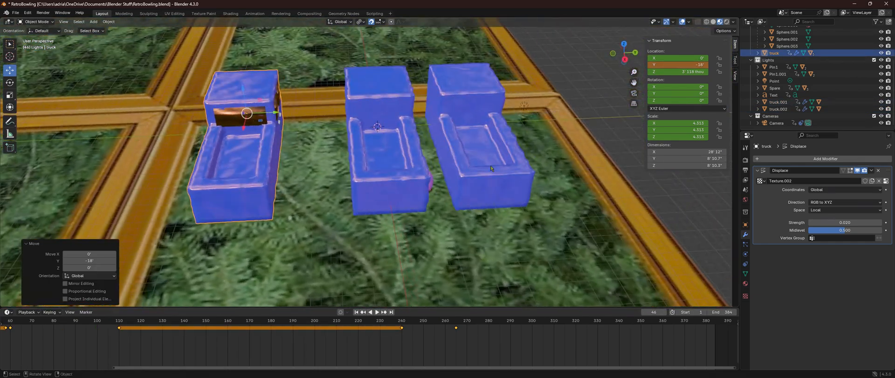
Step: Return the timeline to the first frame and open the truck's mesh in Edit Mode from a side view
click(357, 312)
middle_drag(382, 252, 485, 175)
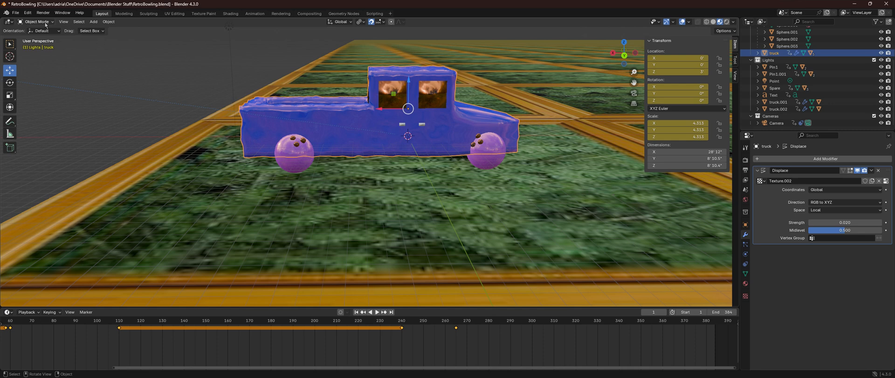
key(Tab)
scroll(323, 122, up, 2)
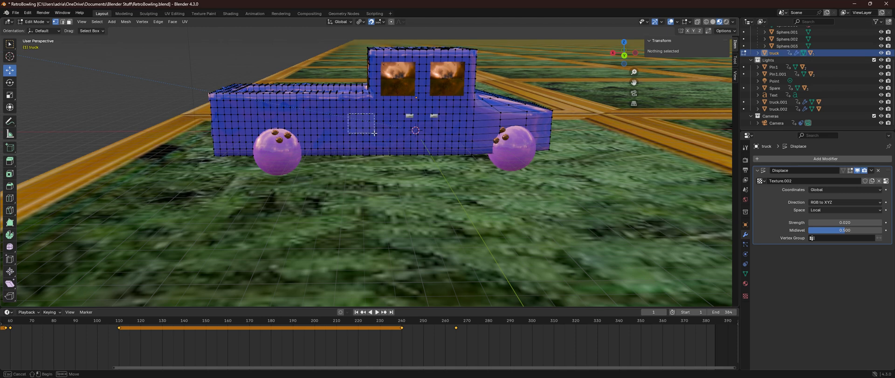
Step: Try inverting the selection and insetting a small patch of faces on the truck's side, and undo the inset
drag(348, 113, 334, 130)
key(ctrl+i)
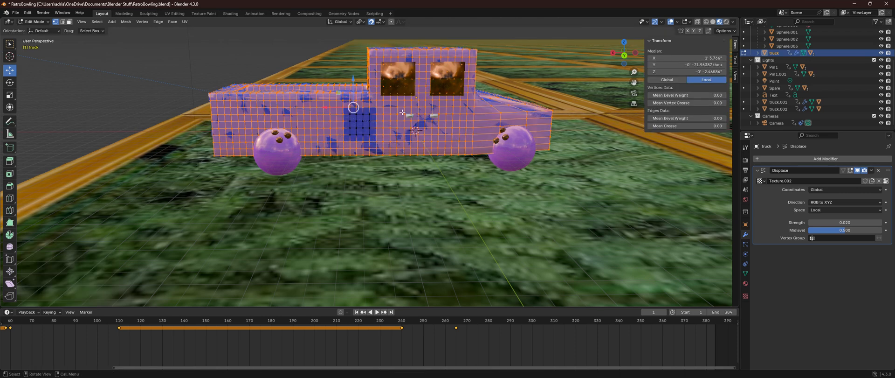
key(ctrl+i)
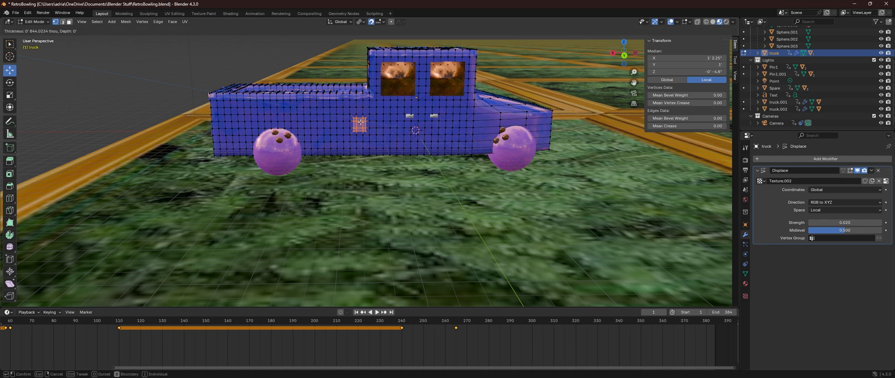
click(360, 123)
key(ctrl+z)
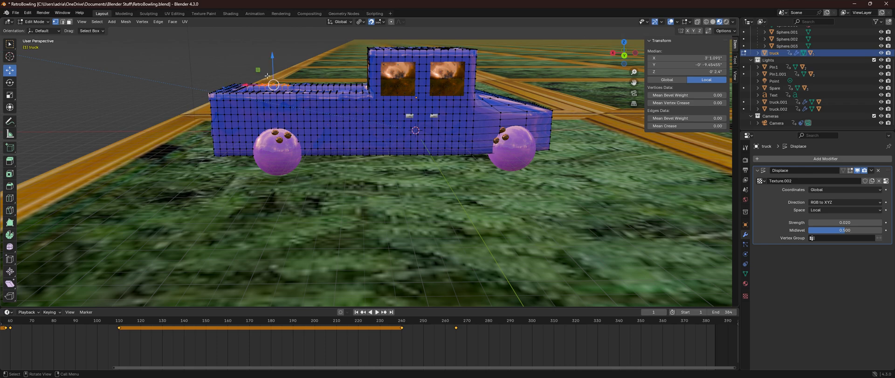
Step: Look at the available modifiers for the truck from an elevated view and clear the mesh selection
middle_drag(267, 75, 310, 88)
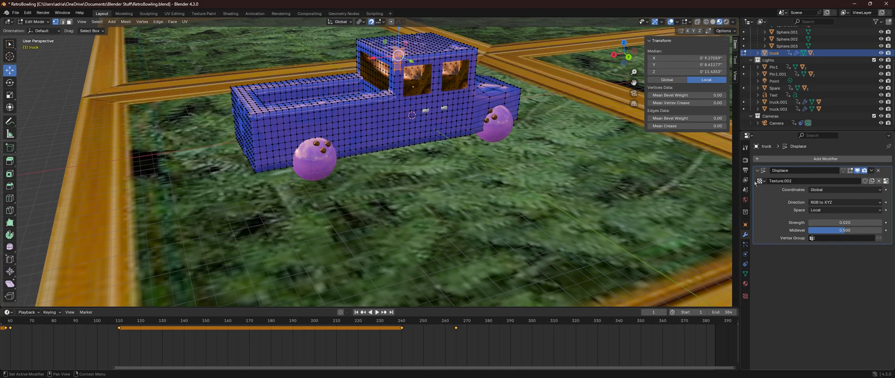
click(802, 158)
click(49, 95)
middle_drag(73, 101, 60, 90)
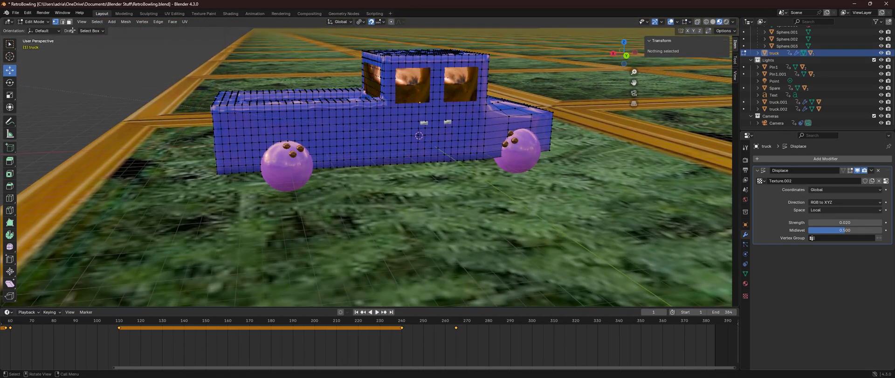
Step: Return the truck to Object Mode and view it from the rear and from a distance
click(41, 22)
click(39, 30)
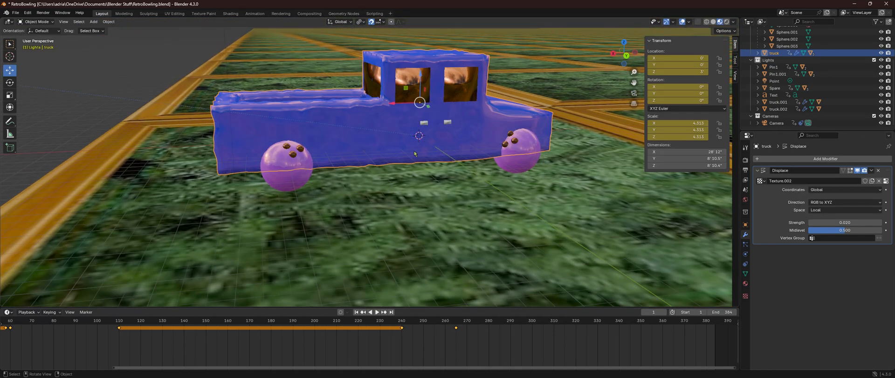
scroll(414, 150, down, 3)
middle_drag(414, 150, 456, 208)
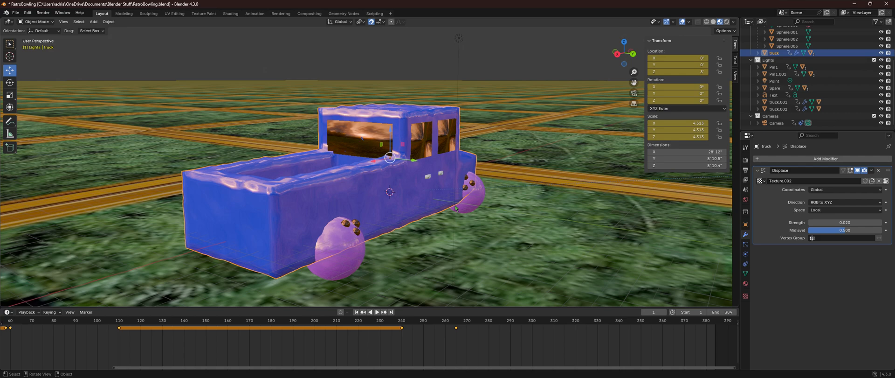
middle_drag(456, 208, 416, 210)
scroll(368, 169, down, 4)
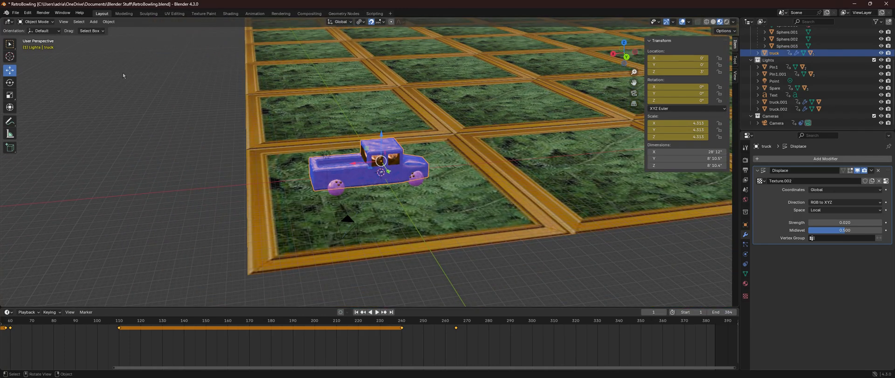
Step: Open RetroLightingSetup.blend from the Blender Stuff folder, discarding the unsaved changes to RetroBowling.blend
click(16, 12)
mouse_move(25, 13)
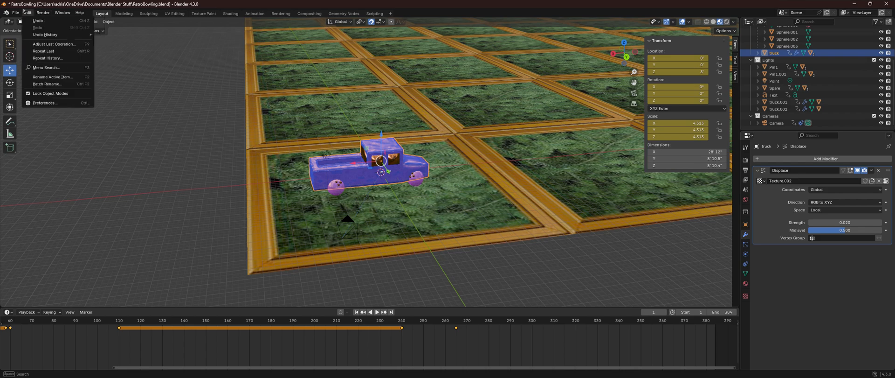
click(28, 29)
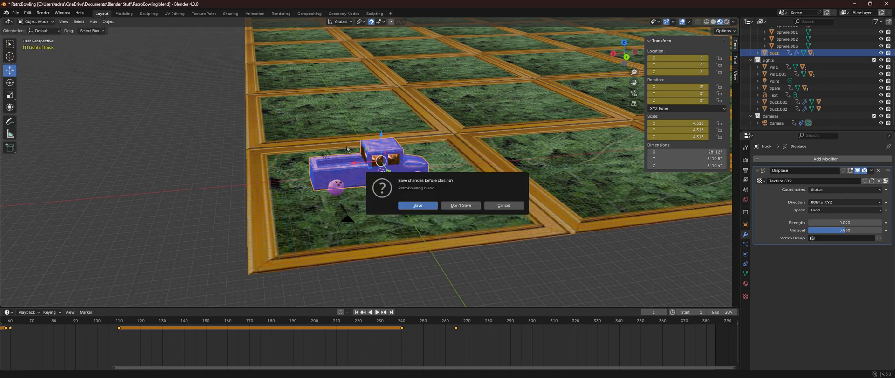
click(460, 205)
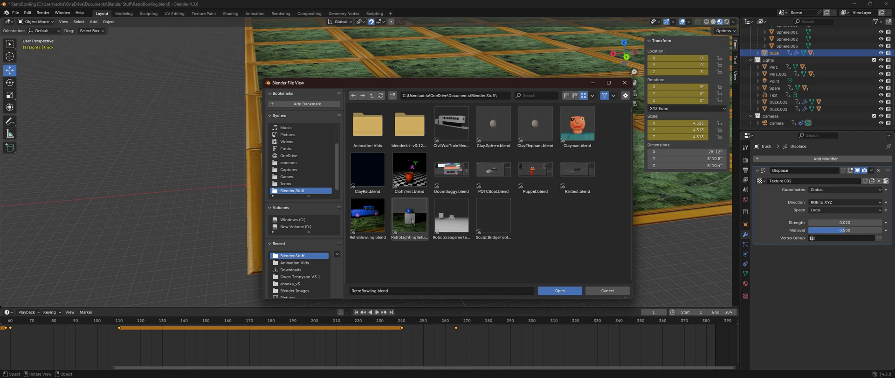
click(420, 226)
click(560, 290)
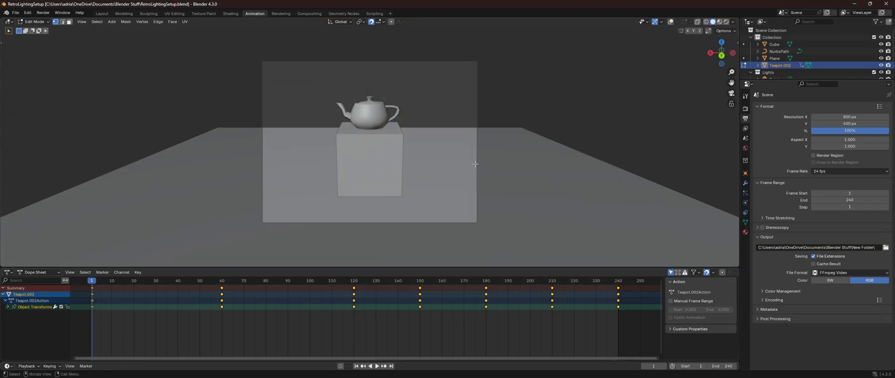
Step: Display the teapot scene in Material Preview shading and switch the teapot from Edit Mode to Object Mode
click(720, 22)
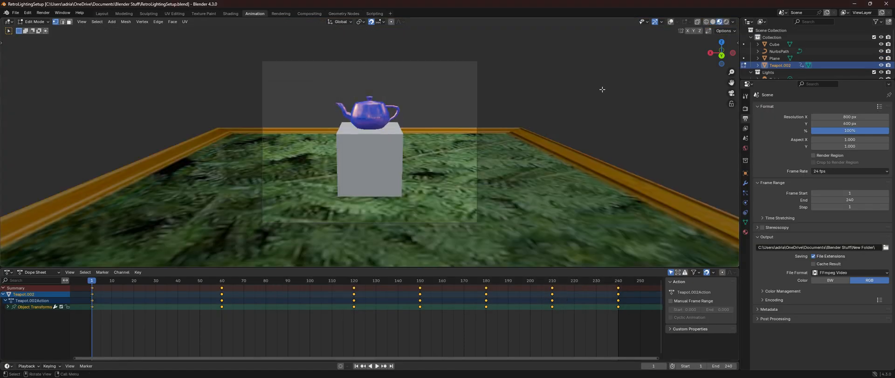
click(726, 22)
click(721, 22)
click(34, 22)
click(36, 29)
Step: Turn on the viewport overlays while viewing the whole framed floor plane outside the camera view
middle_drag(460, 66, 493, 128)
scroll(493, 128, down, 6)
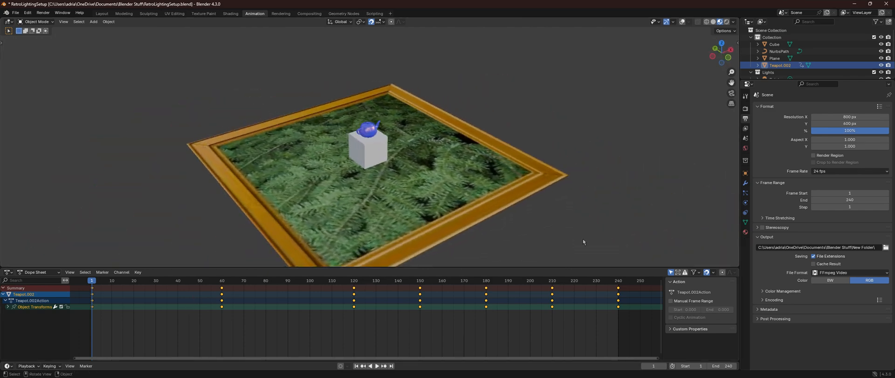
scroll(461, 127, up, 2)
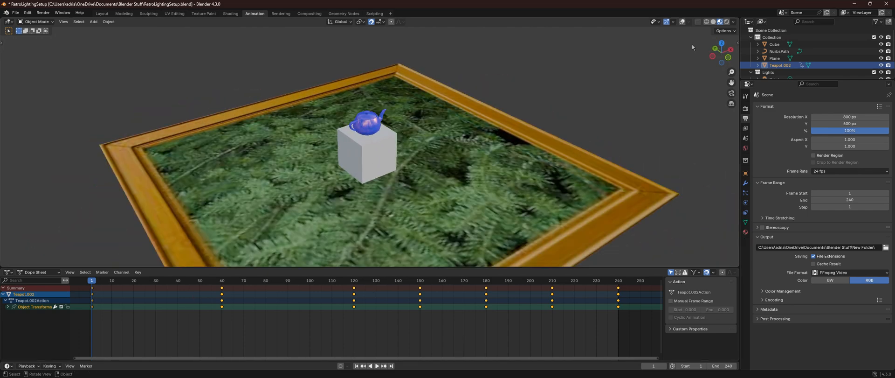
click(681, 22)
scroll(653, 79, down, 3)
middle_drag(502, 84, 535, 74)
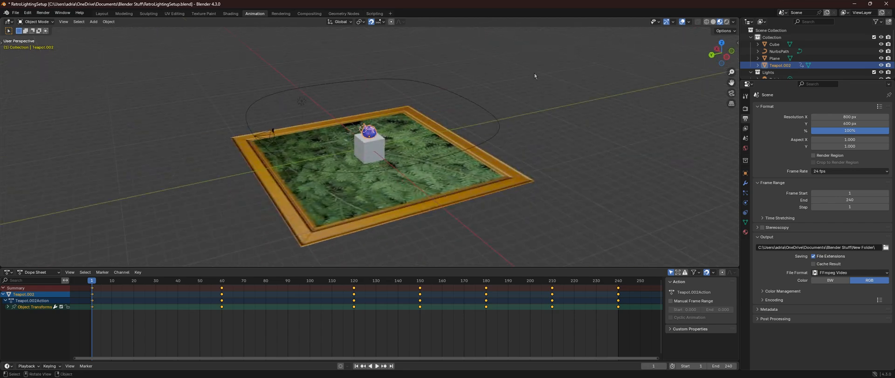
scroll(261, 122, up, 4)
scroll(224, 128, down, 2)
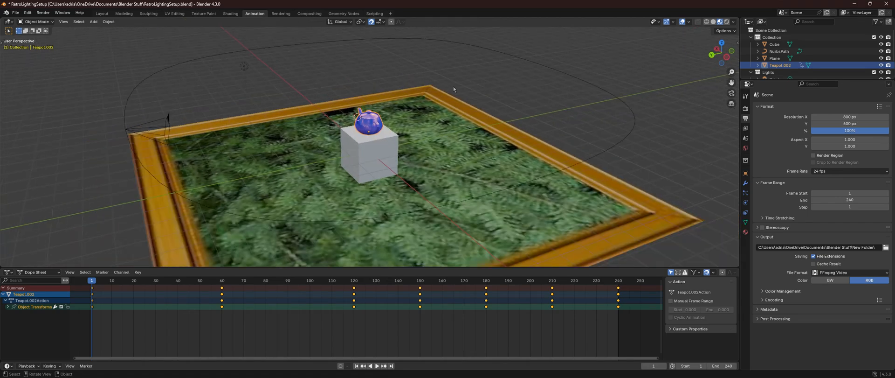
Step: Select the NurbsPath circling the framed floor and examine it from above and from the side
middle_drag(453, 85, 435, 131)
scroll(329, 136, up, 1)
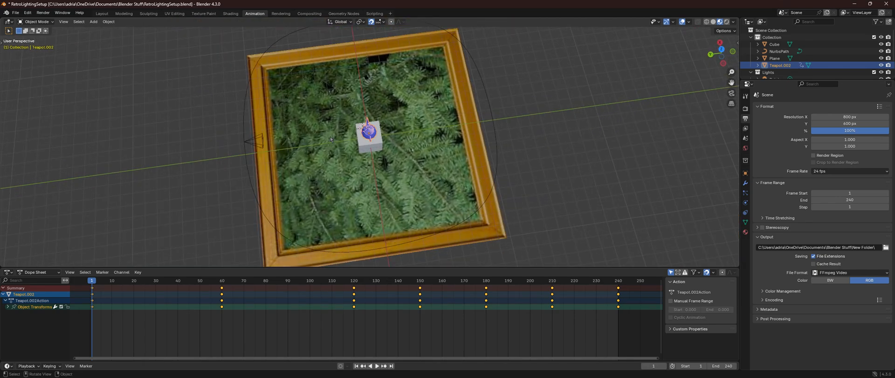
mouse_move(330, 138)
middle_down()
mouse_move(306, 100)
mouse_move(294, 100)
mouse_move(304, 82)
mouse_move(306, 107)
mouse_move(348, 172)
mouse_move(289, 203)
mouse_move(328, 175)
mouse_move(320, 130)
middle_up()
click(283, 73)
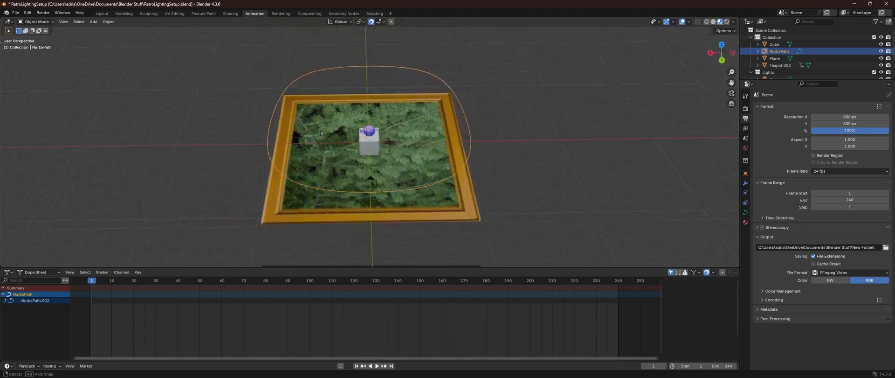
scroll(351, 133, up, 4)
scroll(353, 134, down, 3)
middle_drag(324, 162, 385, 191)
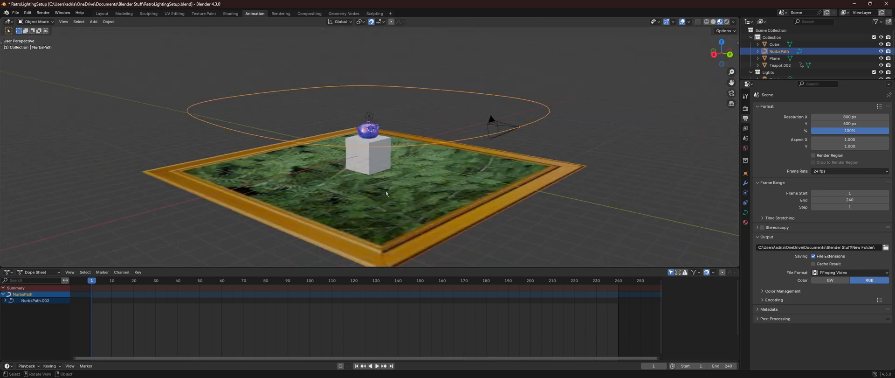
Step: Select the floor plane and look through its RetroShader material, modifier and object transform properties
click(298, 189)
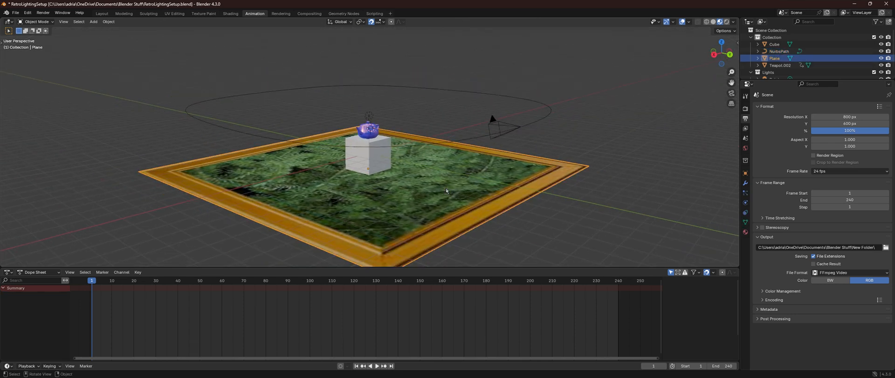
click(745, 232)
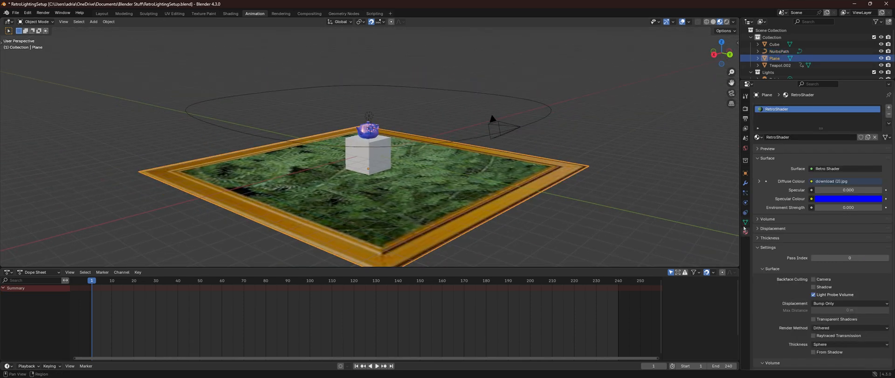
click(745, 222)
click(745, 212)
click(746, 233)
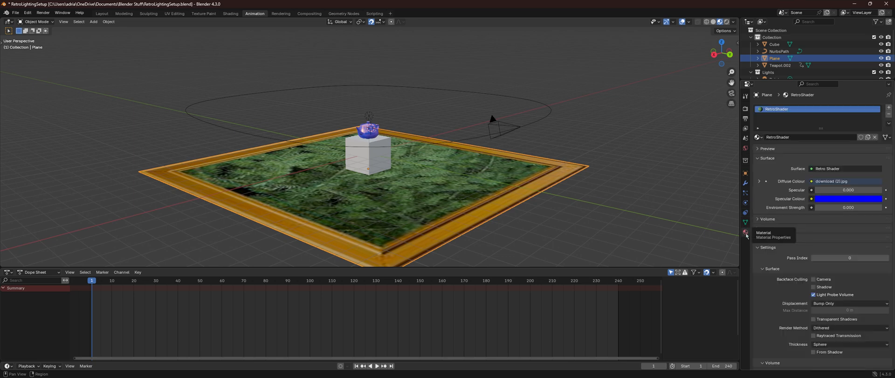
click(746, 183)
click(746, 174)
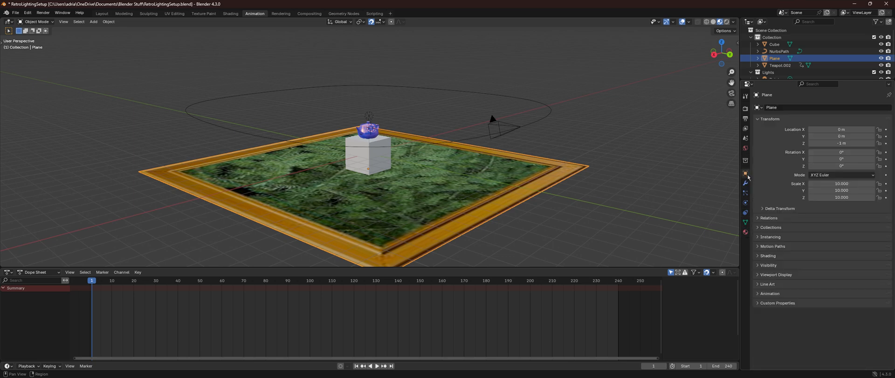
Step: Play the animation and watch the teapot move above the cube from several angles and up close
key(space)
middle_drag(627, 166, 499, 148)
scroll(313, 133, up, 1)
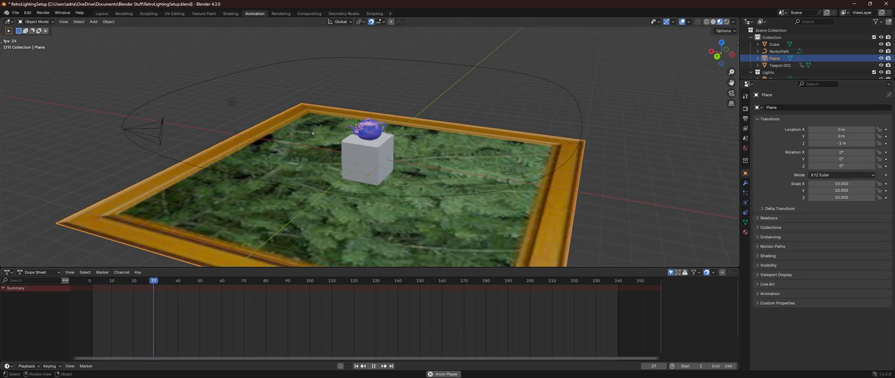
scroll(400, 140, up, 4)
scroll(399, 140, down, 2)
middle_drag(394, 141, 407, 128)
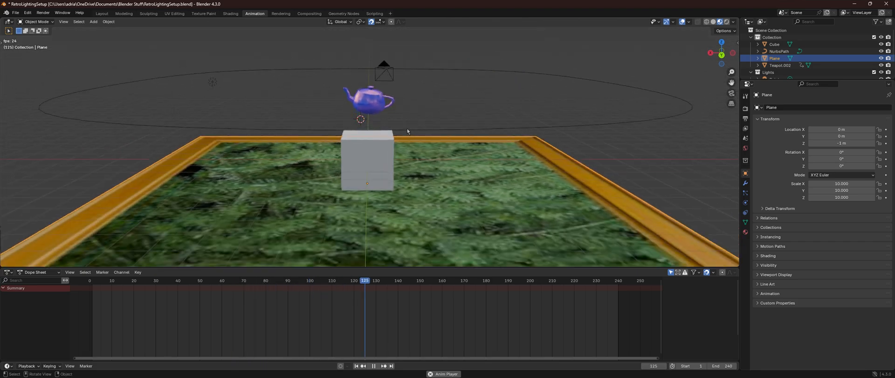
scroll(381, 88, up, 3)
scroll(373, 85, up, 3)
middle_drag(373, 85, 384, 115)
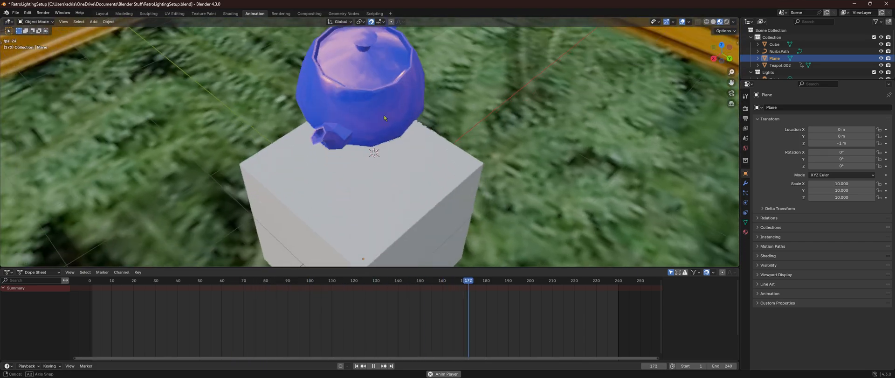
scroll(384, 118, down, 3)
Step: Select the teapot during playback to inspect its keyframes and transforms, and stop the animation
click(373, 87)
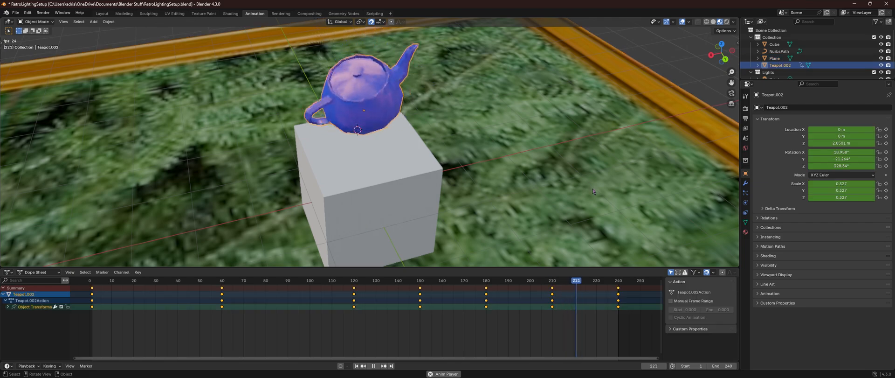
middle_drag(557, 186, 496, 170)
scroll(513, 165, down, 6)
scroll(489, 173, up, 2)
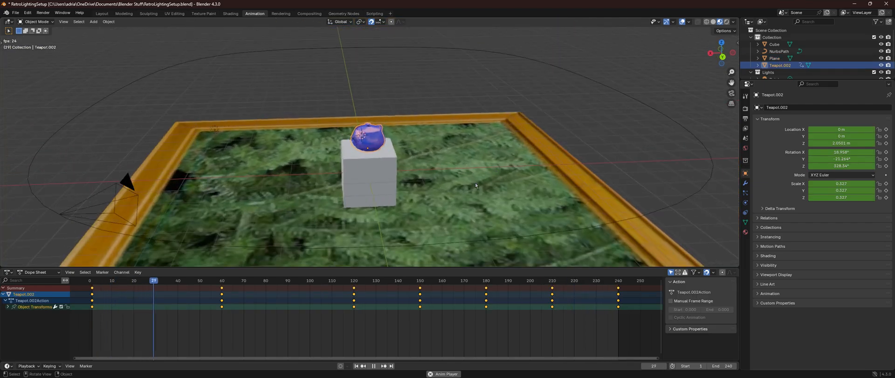
key(space)
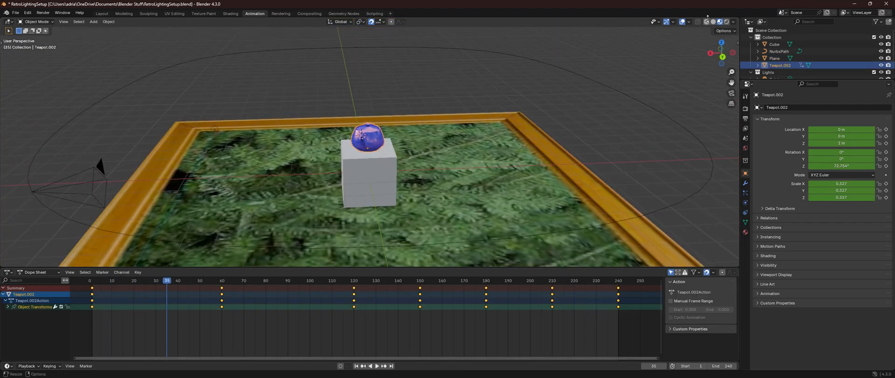
Step: Play the animation again and watch the teapot through the orbiting camera
drag(466, 140, 429, 154)
middle_drag(394, 133, 364, 134)
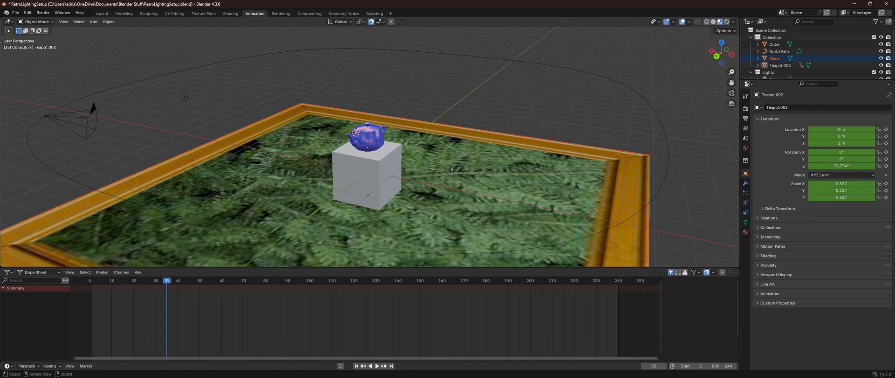
key(space)
middle_drag(451, 169, 368, 145)
key(KP_0)
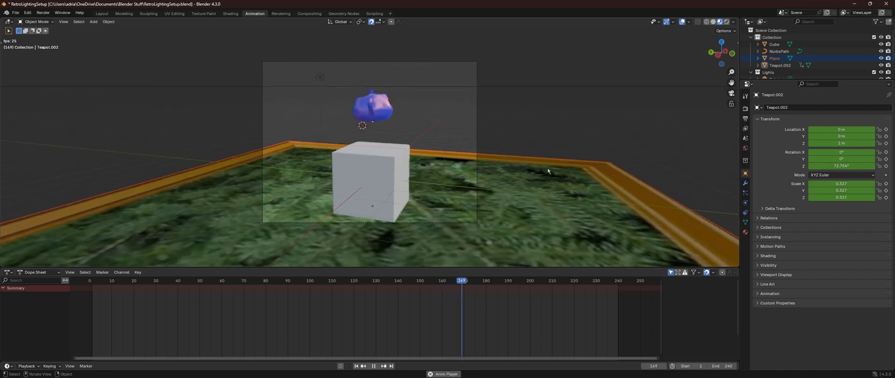
scroll(431, 174, up, 2)
scroll(436, 175, up, 1)
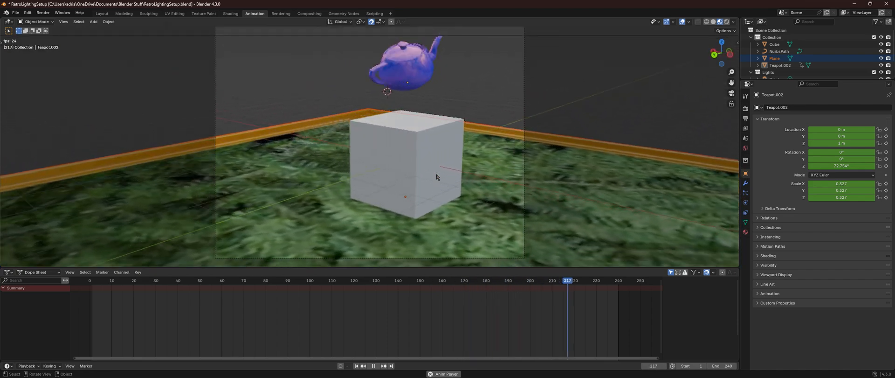
scroll(437, 176, down, 3)
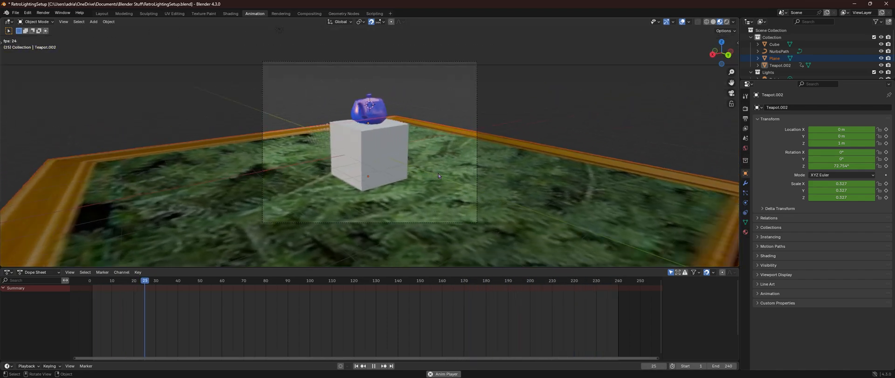
Step: Look at the framed set from above during playback and return to the camera view
scroll(438, 175, down, 3)
middle_drag(354, 135, 347, 180)
scroll(348, 181, down, 8)
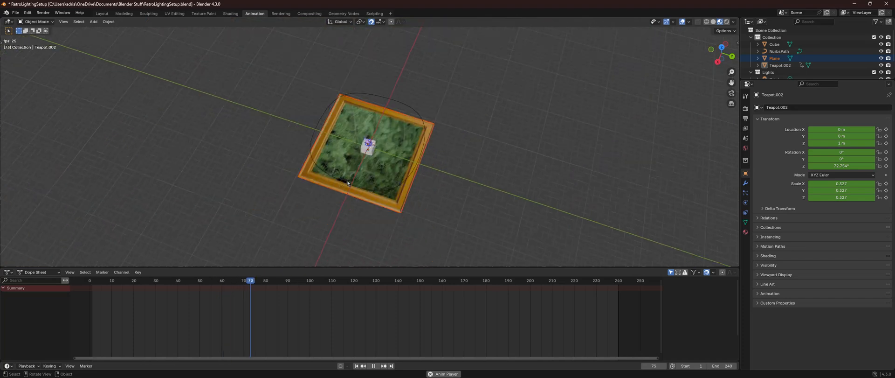
scroll(347, 183, up, 4)
key(KP_0)
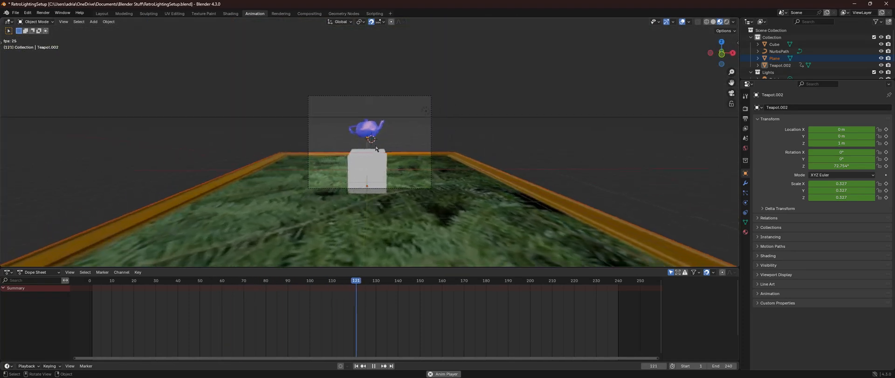
scroll(784, 66, down, 3)
Step: Select the camera to examine its motion from outside the camera view, and stop playback at the first frame
click(776, 72)
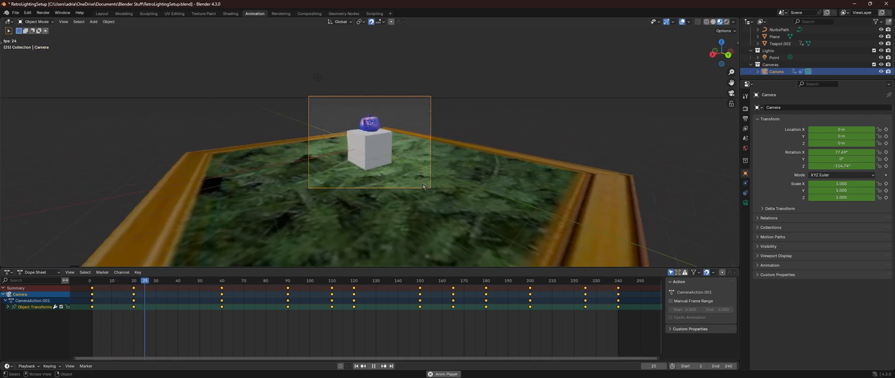
key(KP_0)
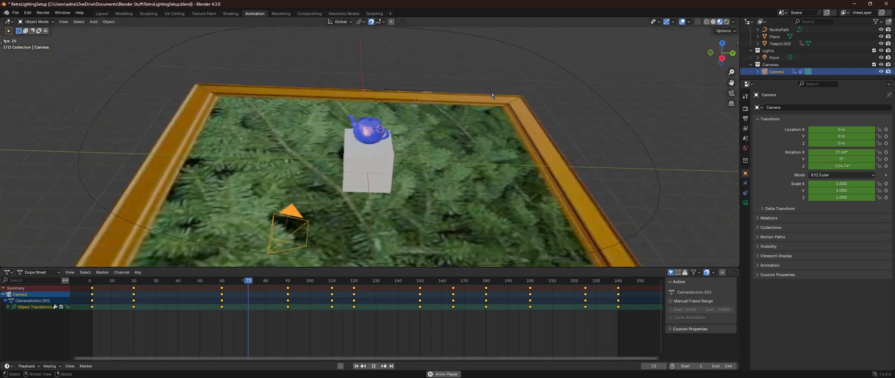
click(373, 366)
click(357, 366)
scroll(233, 156, down, 1)
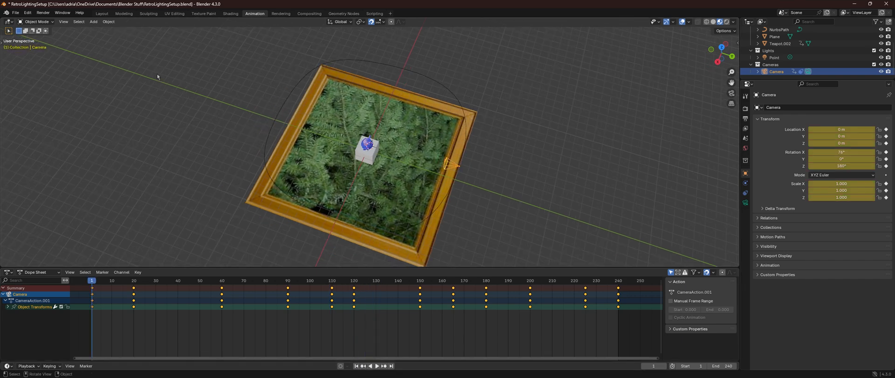
Step: Open the RetroBowling.blend project without saving the changes to RetroLightingSetup.blend
click(19, 12)
click(25, 27)
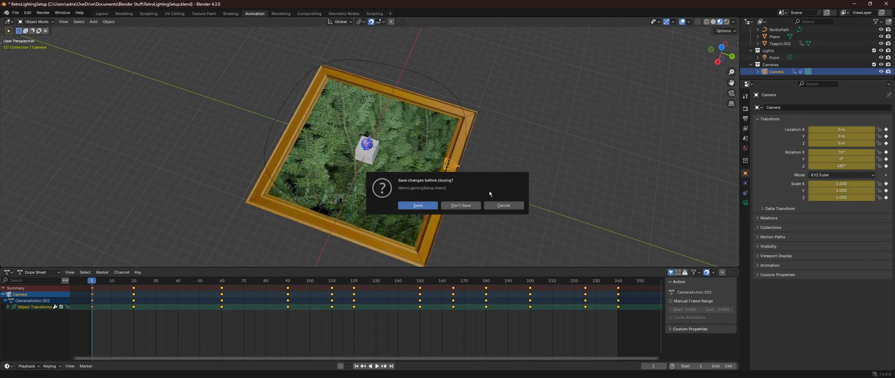
click(461, 205)
double_click(373, 217)
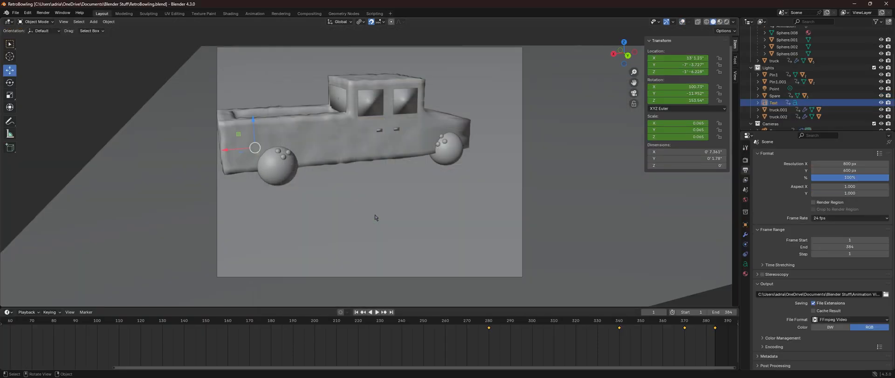
Step: Show the scene in Material Preview shading, select the truck body and view it from outside the camera
click(720, 22)
scroll(508, 91, down, 2)
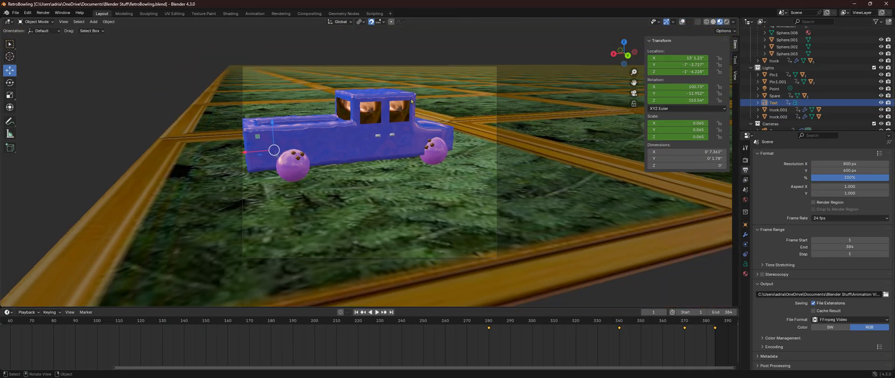
click(391, 141)
middle_drag(400, 150, 396, 143)
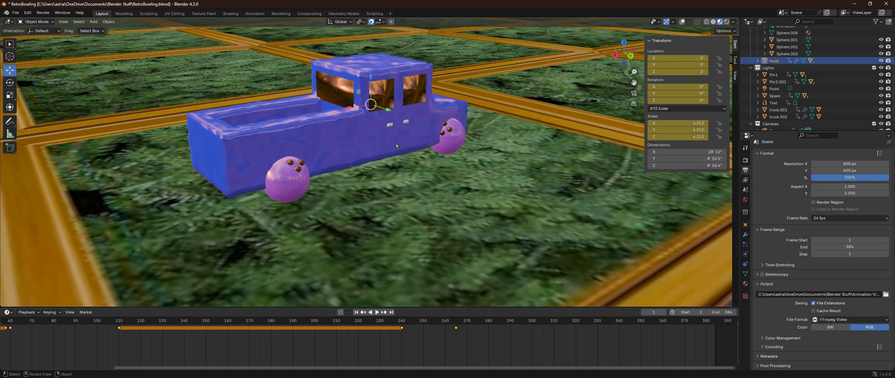
key(KP_0)
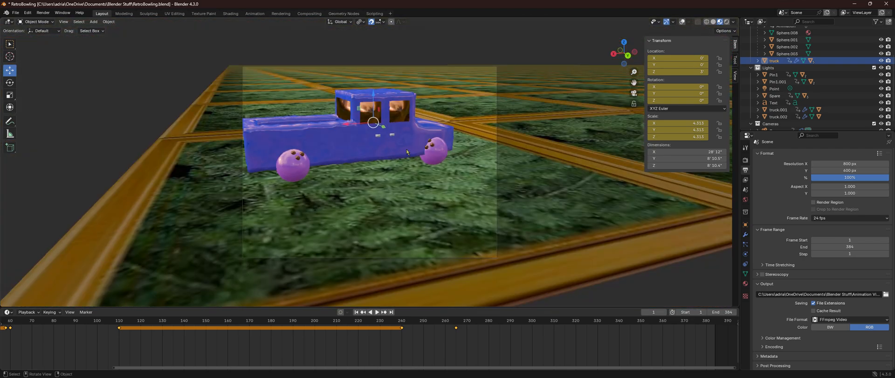
middle_drag(407, 149, 380, 153)
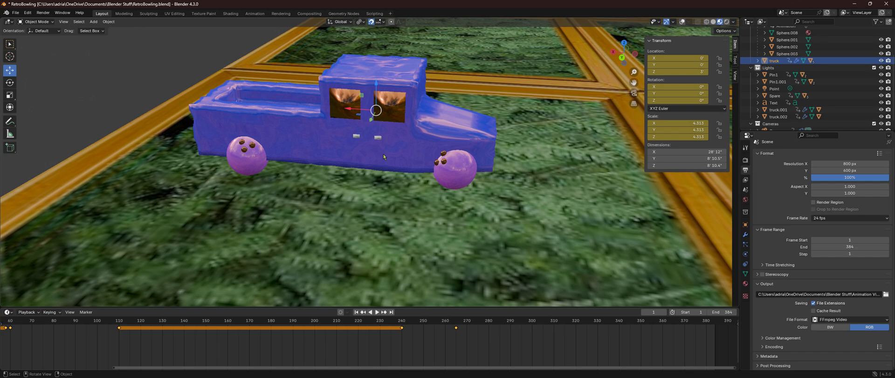
Step: Examine the textured truck, its bowling-ball wheels and the framed floor tiles up close and from a distance
scroll(863, 68, up, 3)
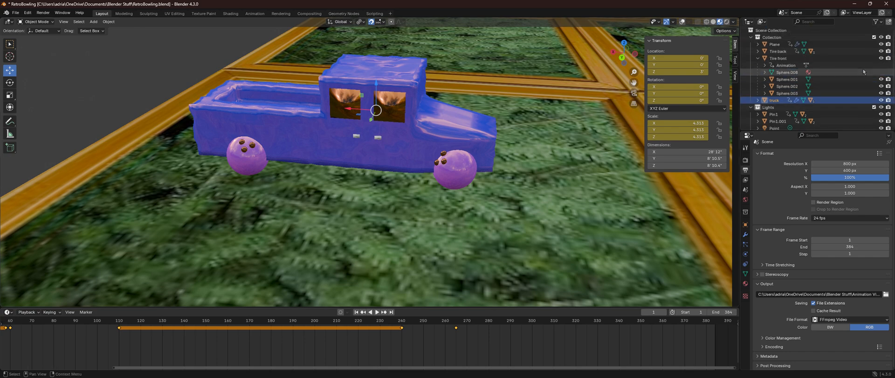
scroll(513, 125, down, 3)
scroll(391, 135, up, 3)
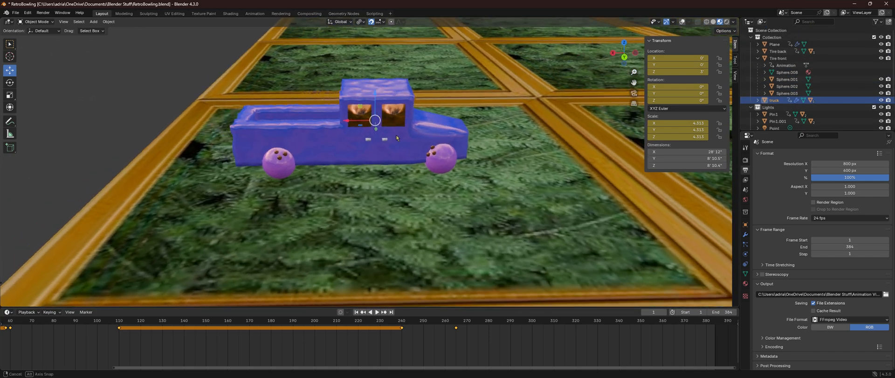
scroll(394, 135, down, 3)
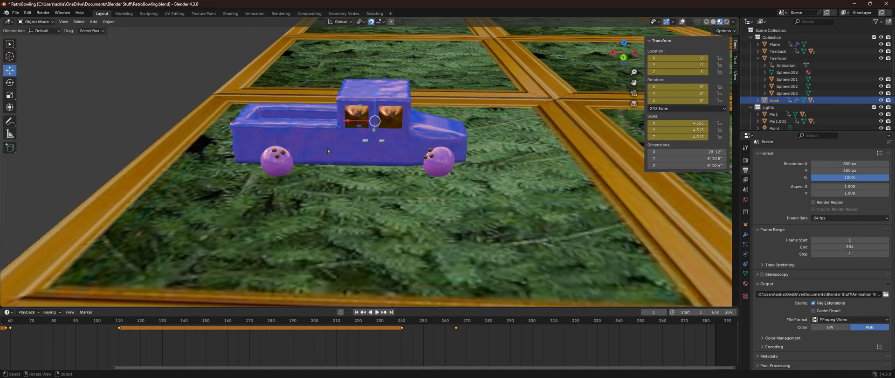
middle_drag(329, 120, 353, 113)
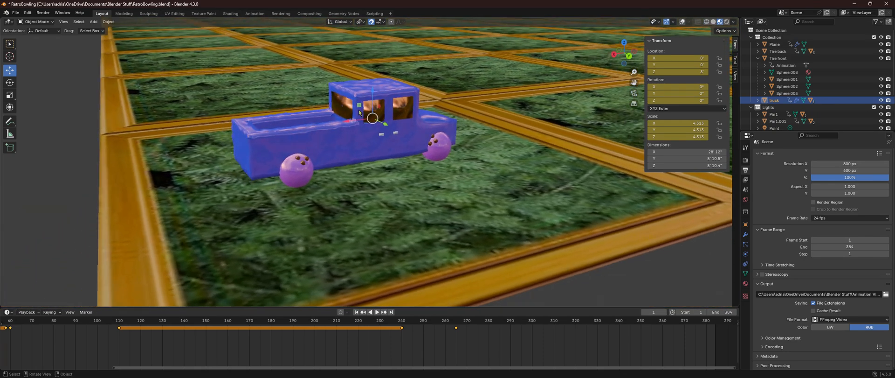
scroll(354, 113, up, 3)
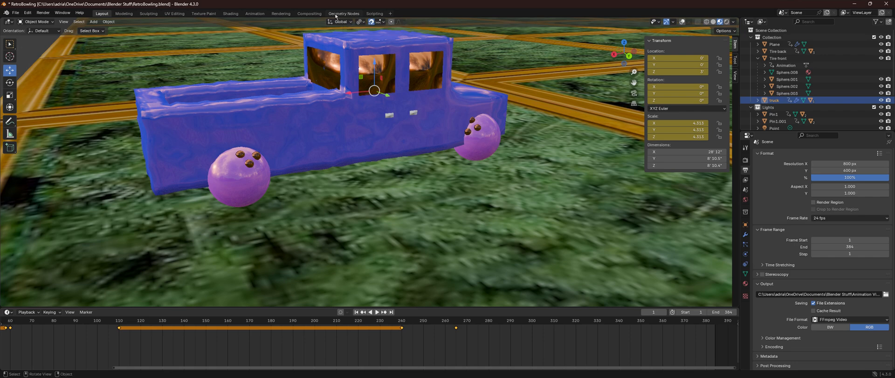
scroll(325, 134, down, 5)
mouse_move(358, 126)
middle_down()
mouse_move(325, 134)
mouse_move(345, 118)
middle_up()
scroll(326, 134, down, 3)
middle_drag(504, 70, 495, 90)
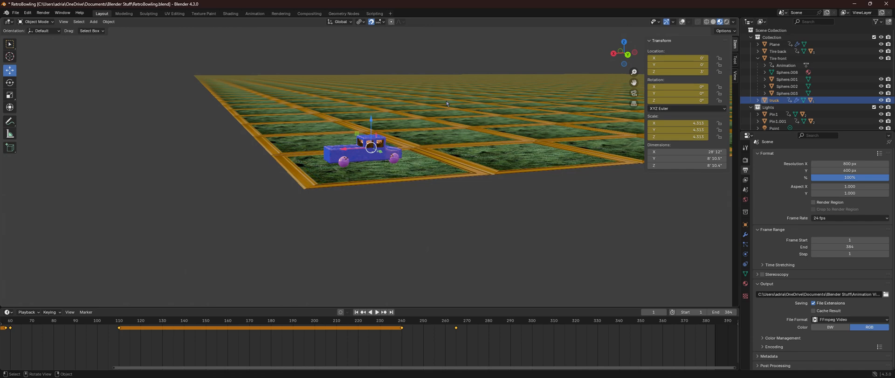
scroll(418, 120, up, 5)
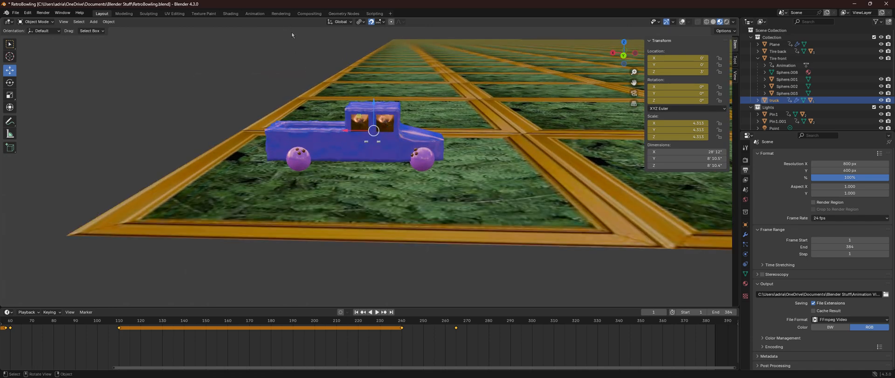
ctrl+middle_drag(292, 31, 302, 120)
Step: Review the scene's render settings, including the render engine choice, sampling, performance and depth of field options
click(745, 147)
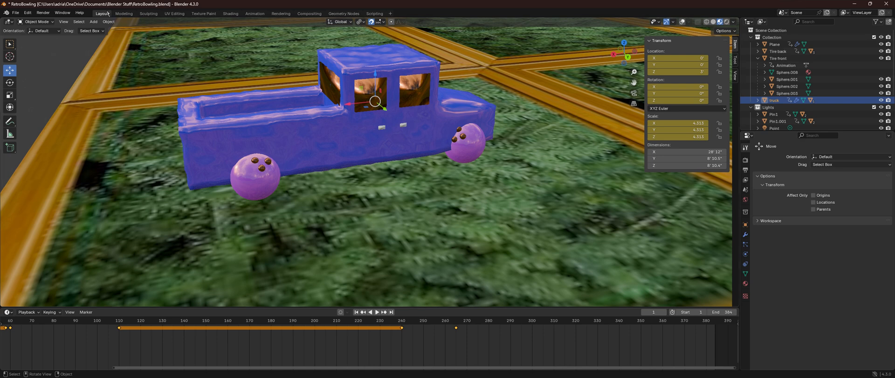
click(746, 159)
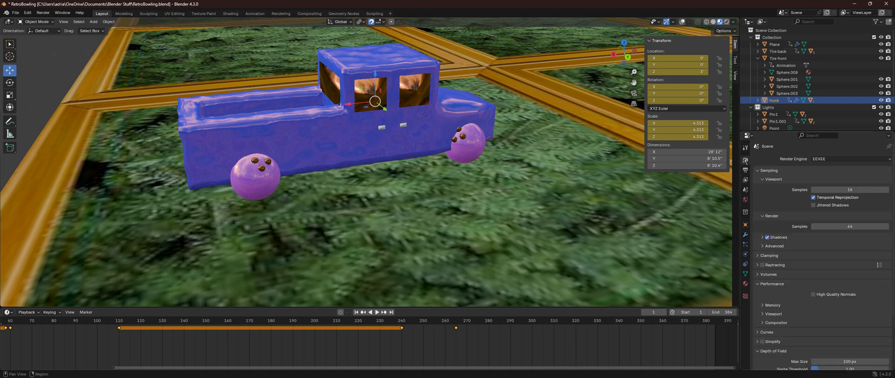
click(830, 158)
click(827, 159)
scroll(796, 207, down, 5)
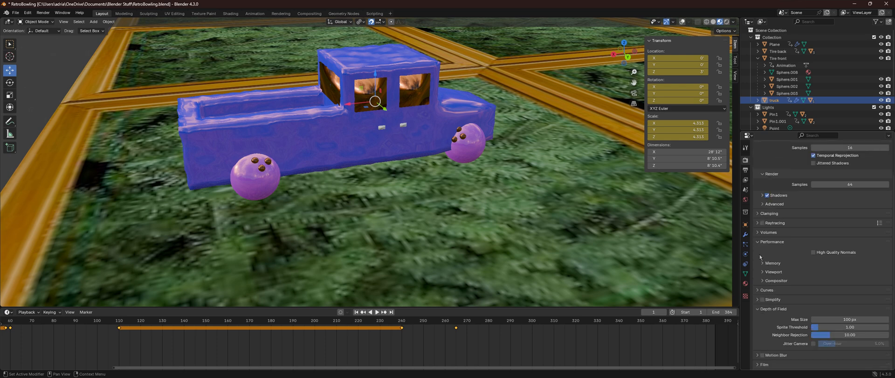
scroll(777, 276, up, 1)
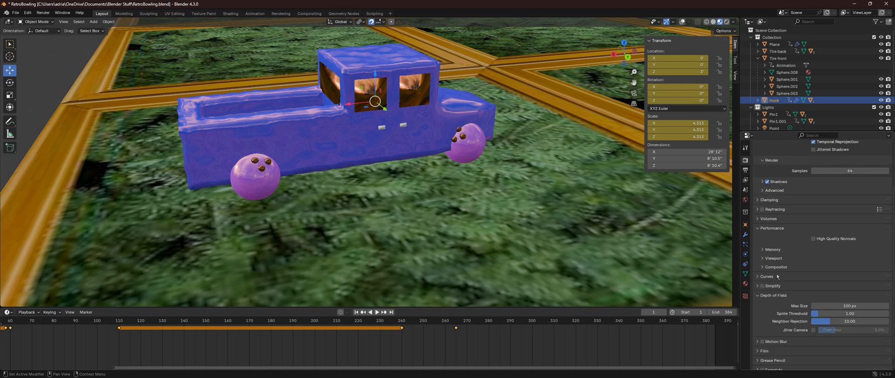
scroll(777, 276, up, 4)
Step: Review the output settings for resolution, frame range and file format, and check the frame rate options
click(745, 169)
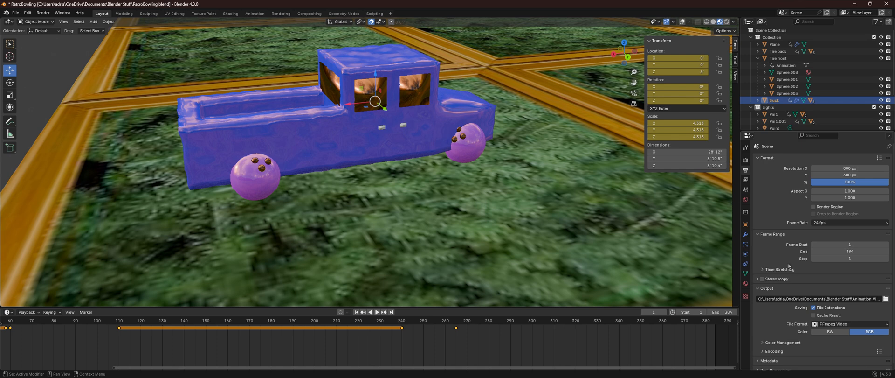
click(837, 223)
click(837, 222)
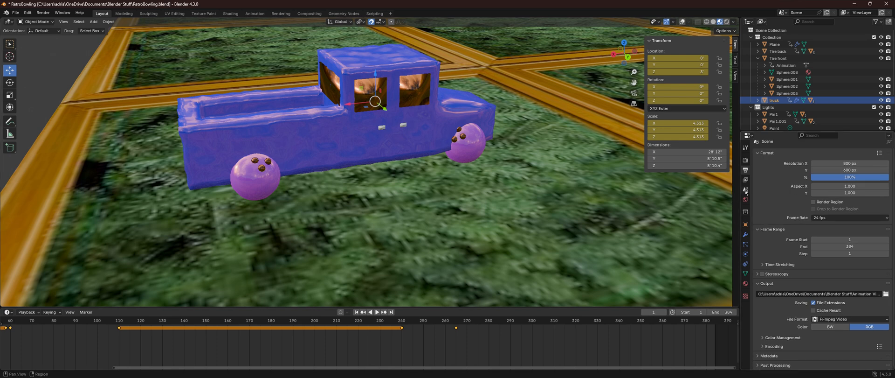
Step: Return to the render settings and display the truck in Rendered viewport shading
click(745, 160)
scroll(773, 227, down, 1)
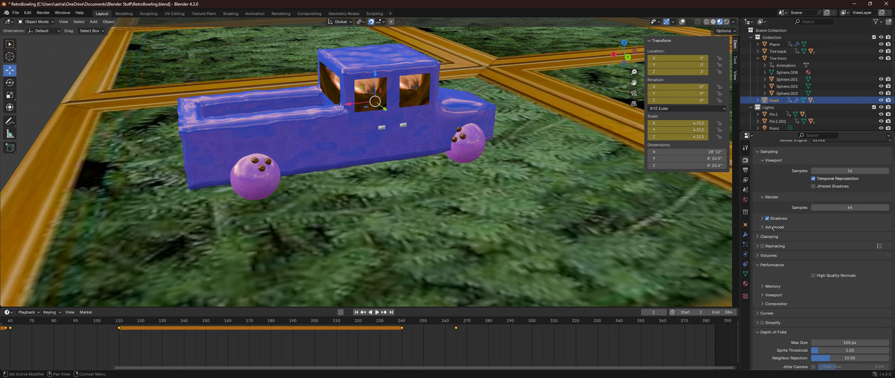
scroll(534, 156, up, 1)
click(726, 22)
middle_drag(552, 132, 552, 132)
Step: Toggle the render shadows off and on repeatedly to compare the truck's lighting, ending with shadows enabled
click(767, 218)
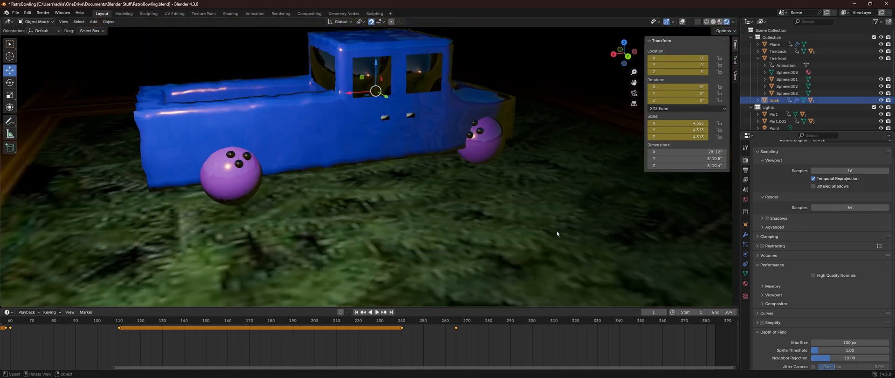
click(768, 218)
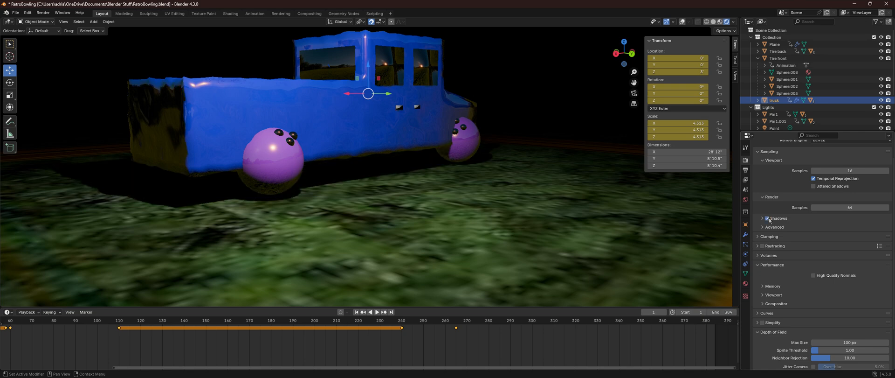
click(767, 218)
click(768, 218)
click(768, 218)
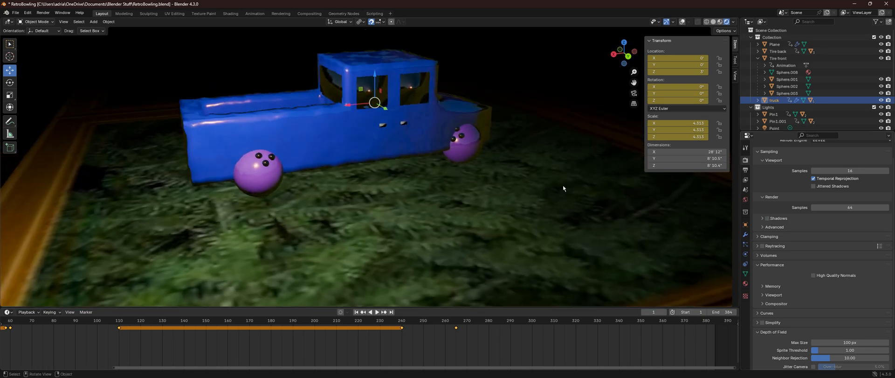
click(768, 218)
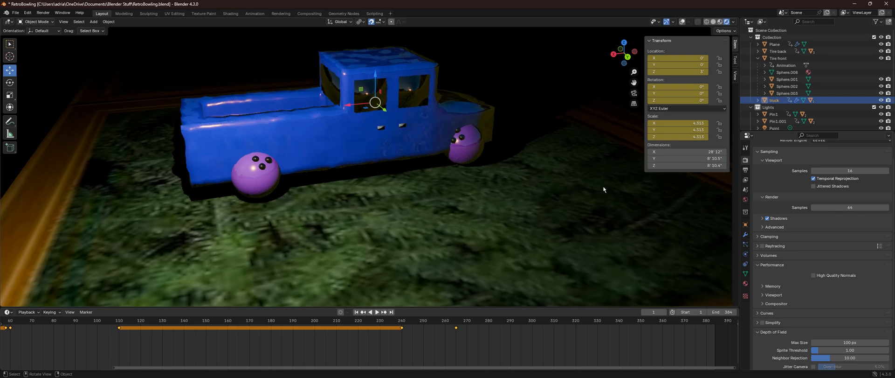
Step: Bring up the output settings and compare the scene in Material Preview and Rendered shading from several distances
click(746, 169)
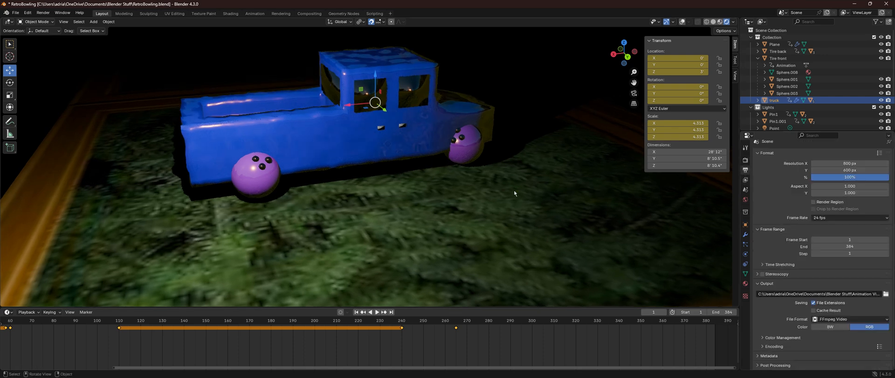
scroll(404, 162, down, 5)
middle_drag(404, 162, 437, 139)
click(720, 22)
scroll(486, 77, down, 10)
mouse_move(396, 98)
middle_down()
mouse_move(355, 81)
mouse_move(395, 98)
mouse_move(420, 74)
middle_up()
click(726, 22)
middle_drag(508, 118, 469, 129)
scroll(508, 167, up, 5)
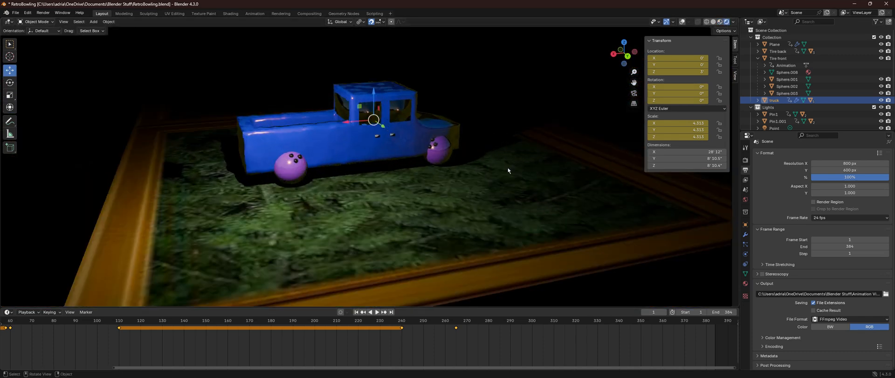
Step: Review the view layer passes and the scene's unit settings while viewing the truck from the side
click(747, 181)
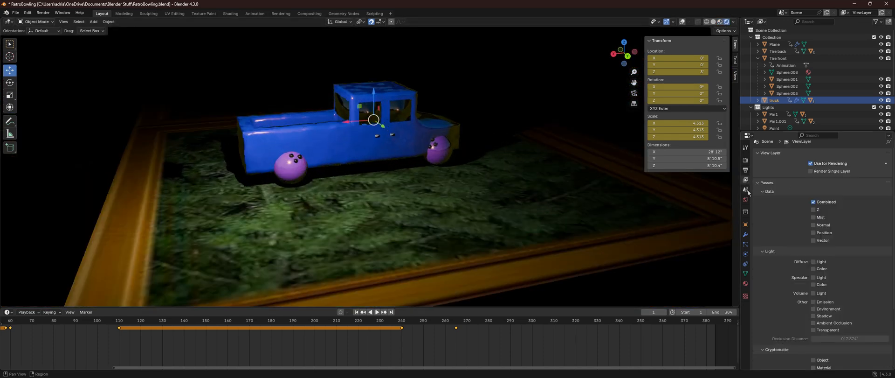
click(747, 190)
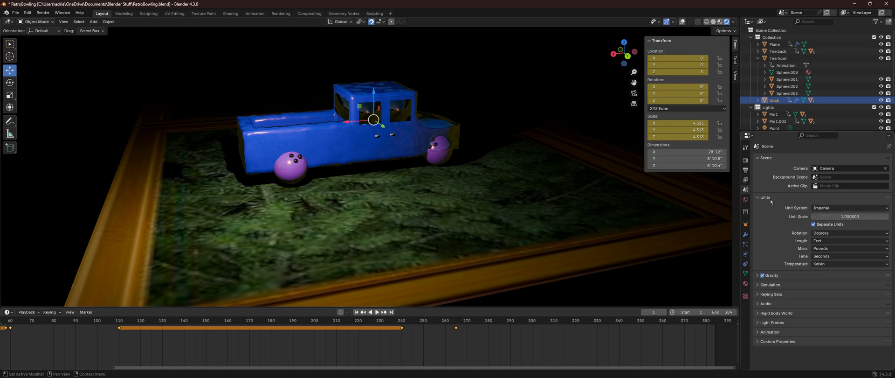
mouse_move(557, 190)
middle_down()
mouse_move(533, 194)
mouse_move(549, 193)
middle_up()
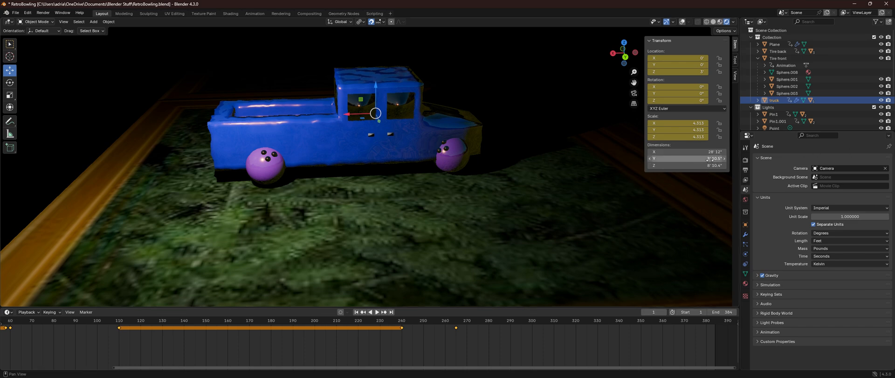
middle_drag(552, 216, 544, 214)
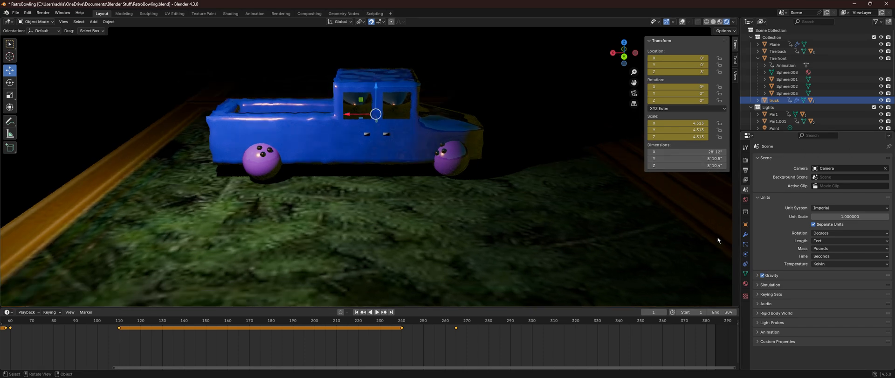
Step: Review the world, collection and truck object properties while viewing the truck from different angles
click(745, 200)
middle_drag(599, 212, 571, 235)
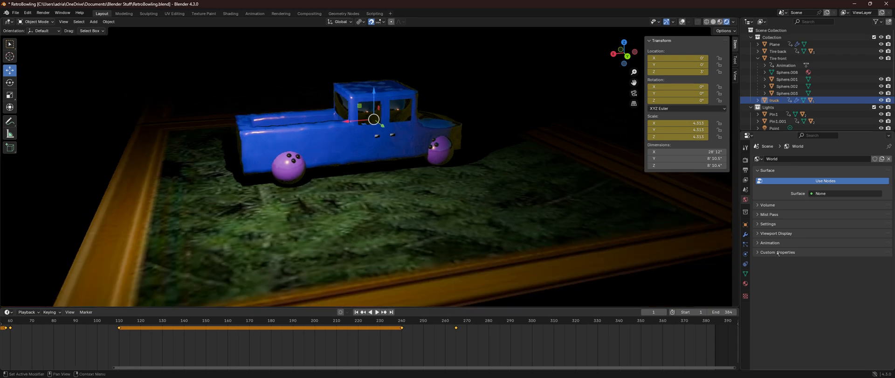
click(746, 212)
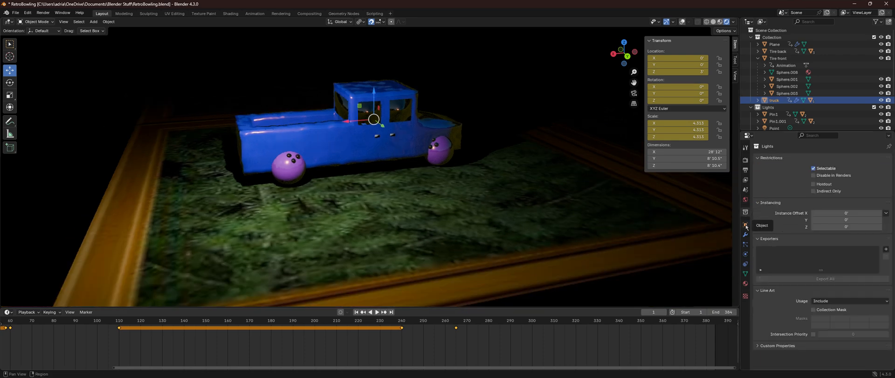
click(745, 225)
middle_drag(582, 212, 565, 207)
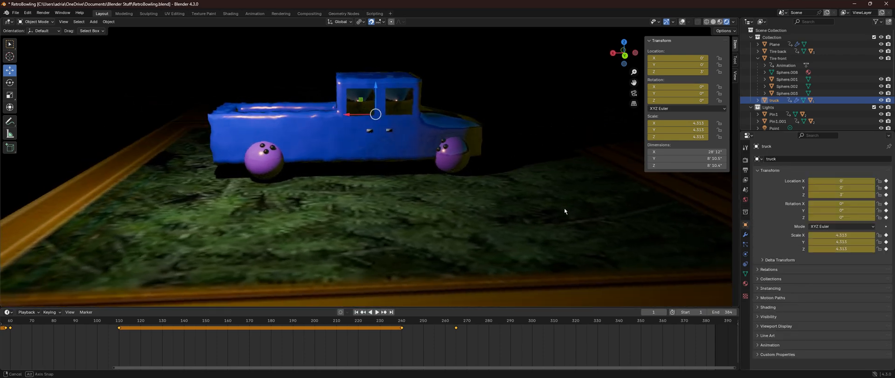
Step: Inspect the truck's Displace modifier settings and examine its wobbly surface up close
click(746, 235)
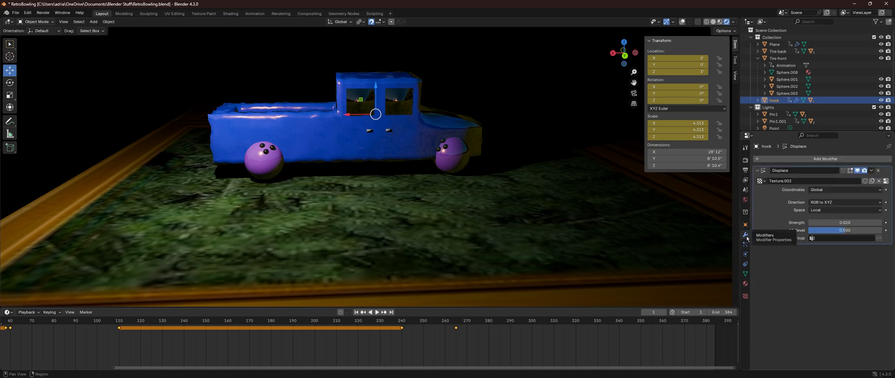
middle_drag(621, 175, 638, 175)
scroll(587, 165, up, 1)
scroll(334, 92, up, 2)
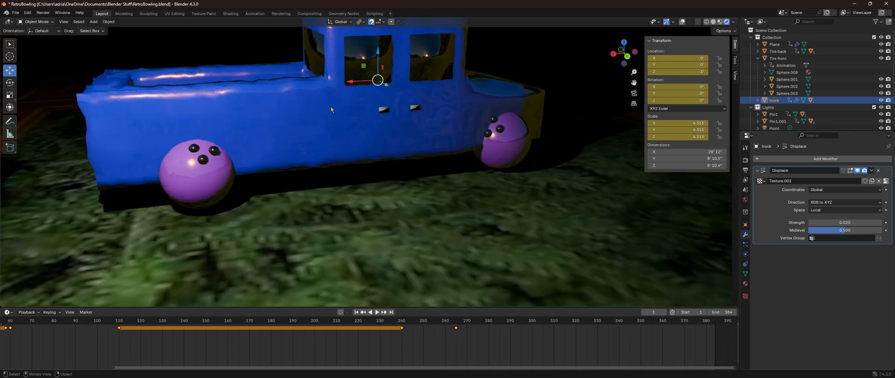
Step: Play the animation briefly to watch the truck's wobbling surface, and return it to the start frame
scroll(331, 107, down, 1)
middle_drag(319, 105, 331, 109)
key(space)
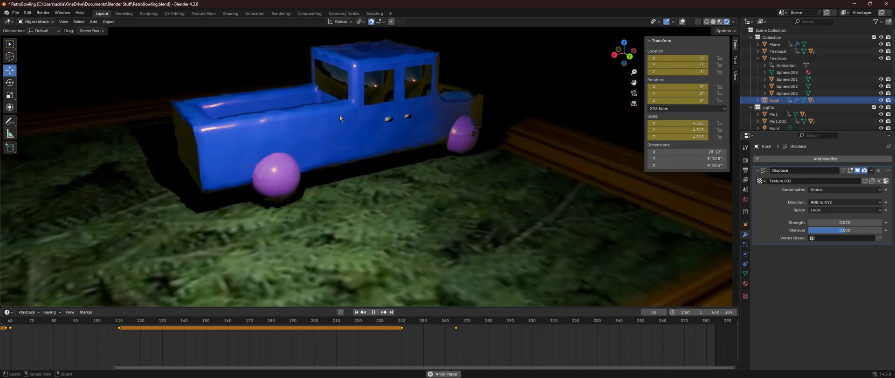
key(Escape)
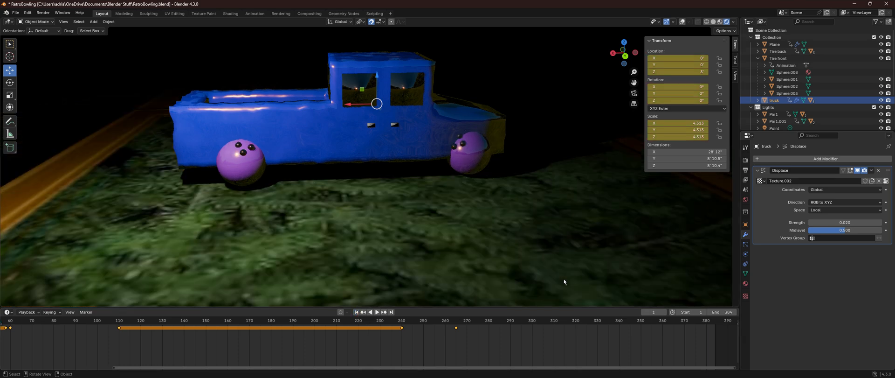
Step: Review the truck's particle, physics, constraint and mesh data properties and its Clouds displacement texture settings
click(746, 248)
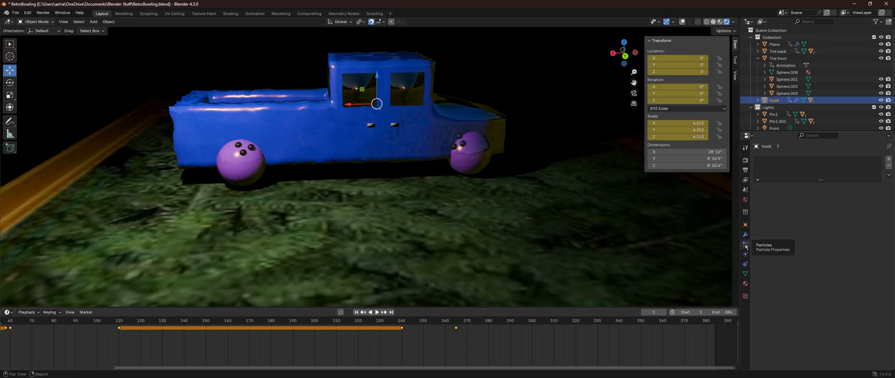
click(746, 255)
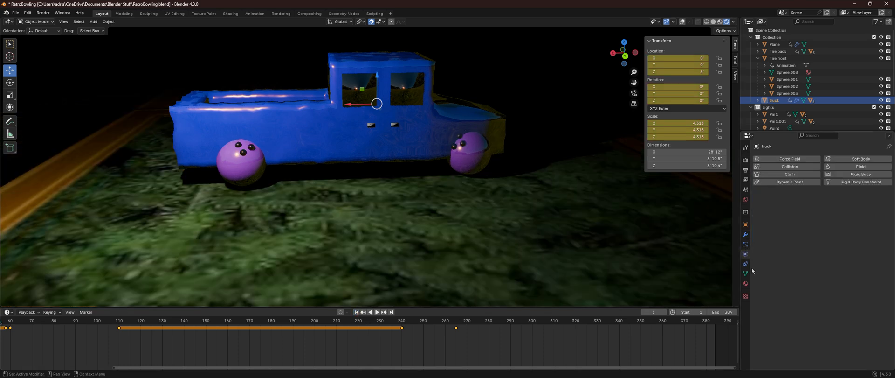
click(746, 264)
click(745, 283)
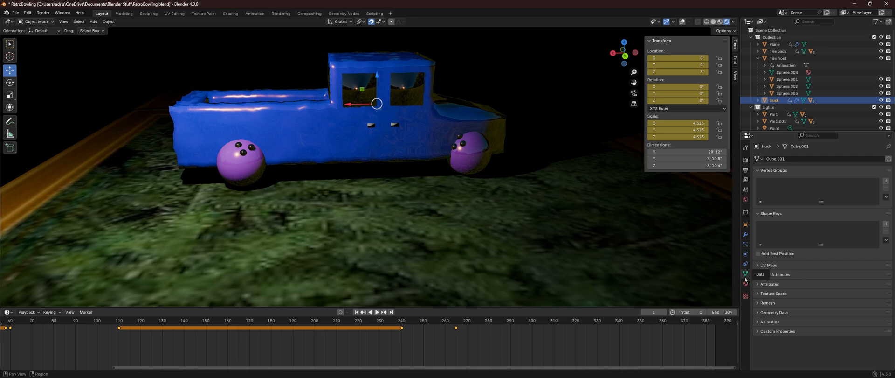
click(746, 296)
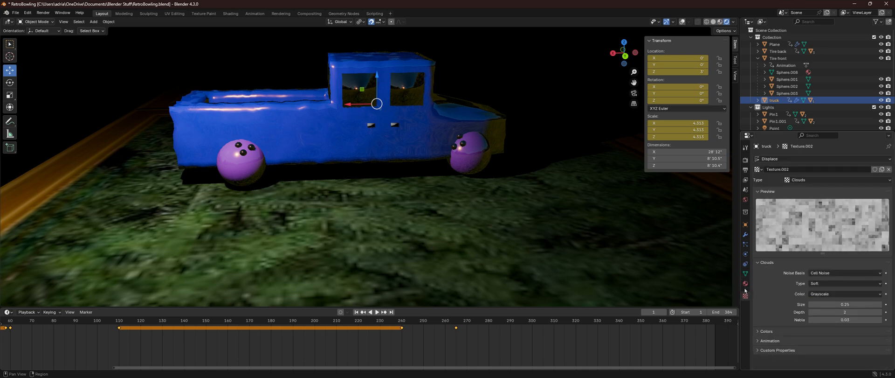
Step: Bring up the truck's RetroShader.001 material settings and compare them with its surface from slightly different angles
click(746, 283)
scroll(447, 180, down, 2)
middle_drag(336, 141, 357, 141)
scroll(357, 142, up, 2)
middle_drag(622, 207, 599, 205)
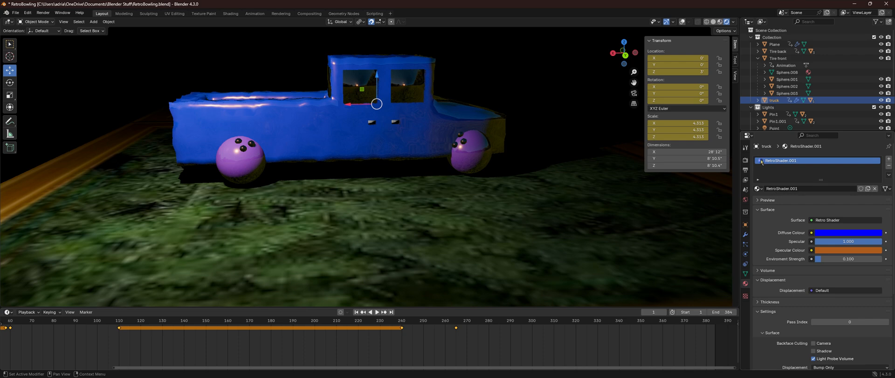
Step: Look through the Shading, UV Editing, Texture Paint and Sculpting workspaces, finishing in the Shading workspace
click(231, 14)
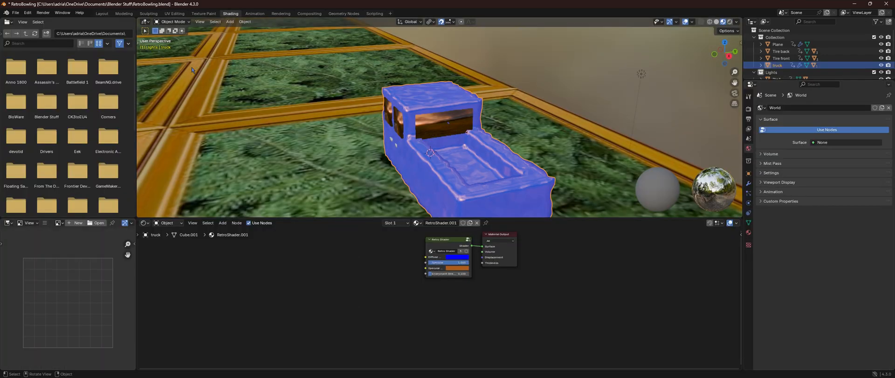
click(175, 14)
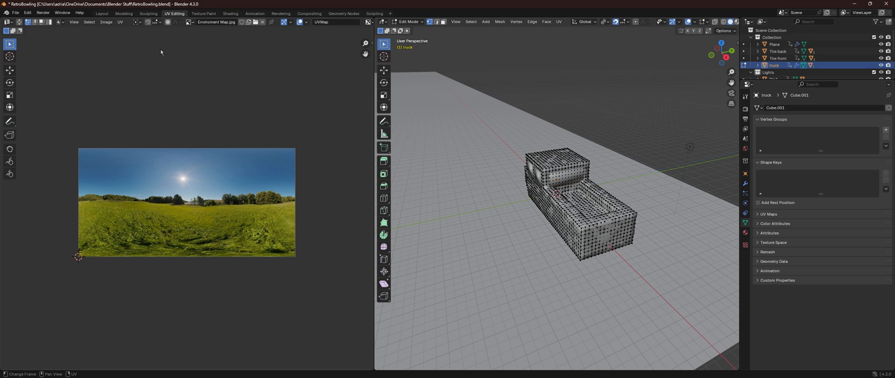
click(148, 14)
click(210, 15)
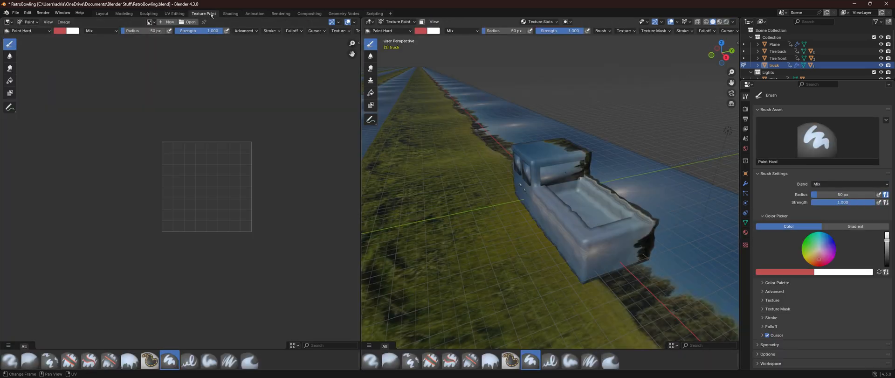
click(148, 13)
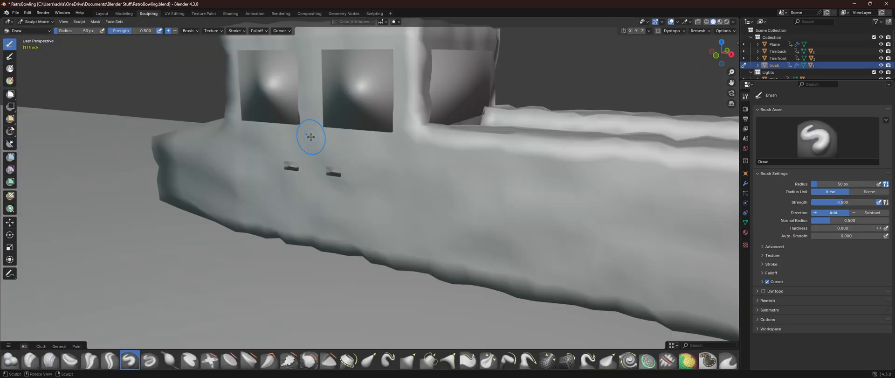
click(209, 15)
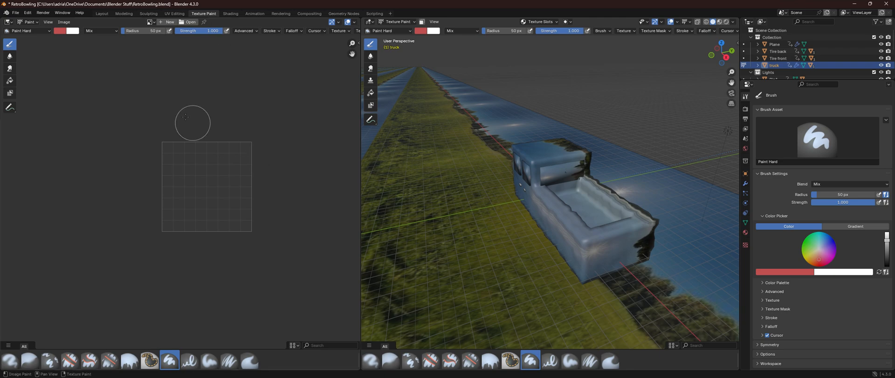
click(231, 13)
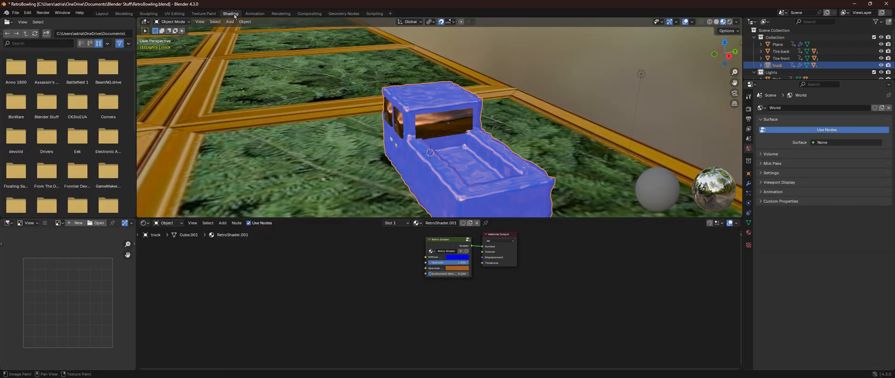
Step: Examine the truck from the side and inspect the Retro Shader group node's inputs in its material graph
mouse_move(285, 126)
middle_down()
mouse_move(309, 127)
mouse_move(284, 130)
middle_up()
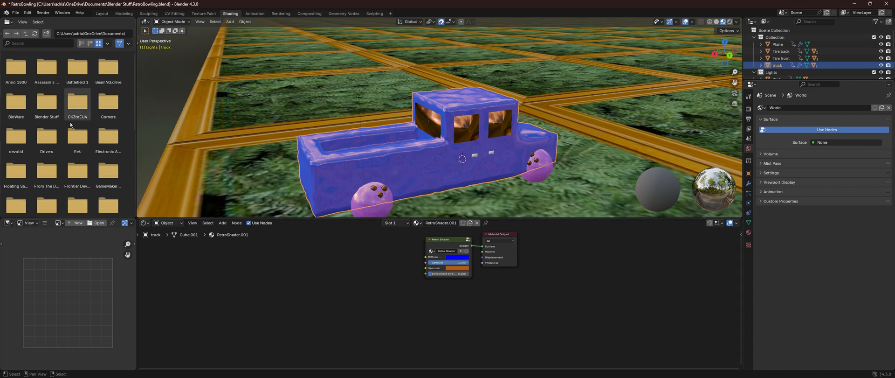
scroll(406, 300, up, 1)
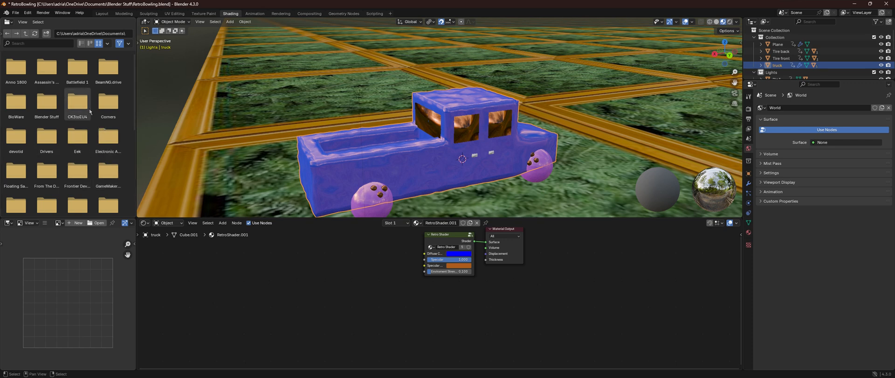
scroll(440, 298, up, 1)
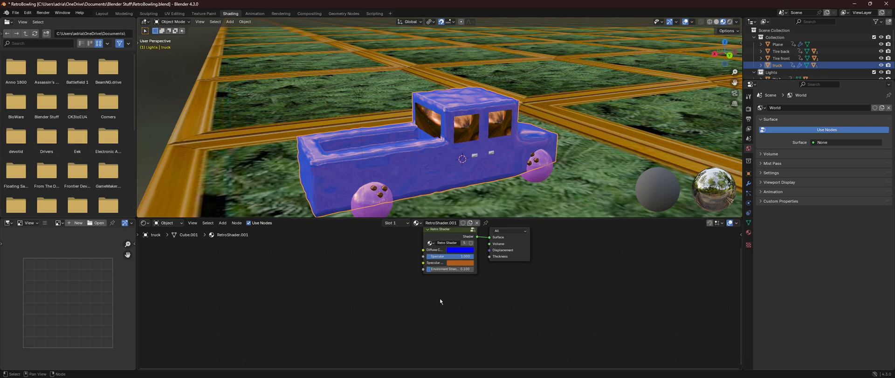
scroll(403, 306, up, 3)
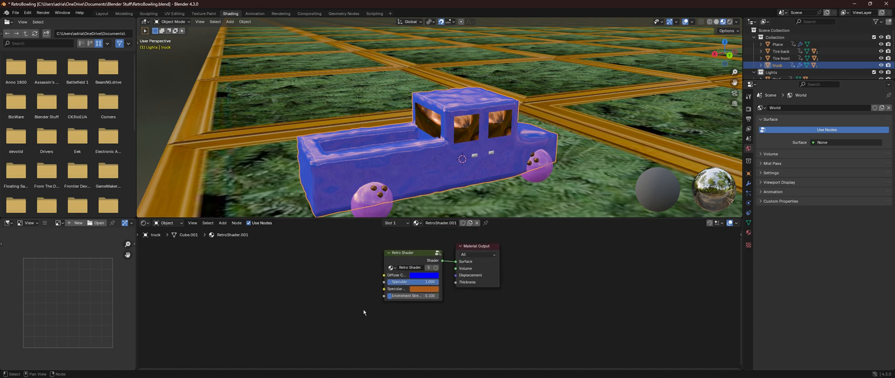
mouse_move(348, 303)
middle_down()
mouse_move(333, 315)
mouse_move(344, 314)
middle_up()
scroll(431, 292, up, 3)
middle_drag(460, 284, 486, 296)
scroll(484, 298, down, 1)
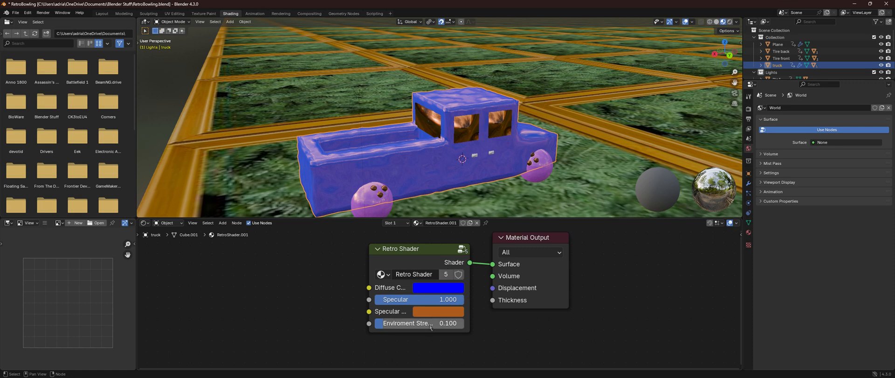
Step: Open the Retro Shader node group and examine its Diffuse, Glossy, Add Shader and Emission nodes
click(461, 251)
middle_drag(462, 252, 379, 363)
scroll(425, 303, down, 4)
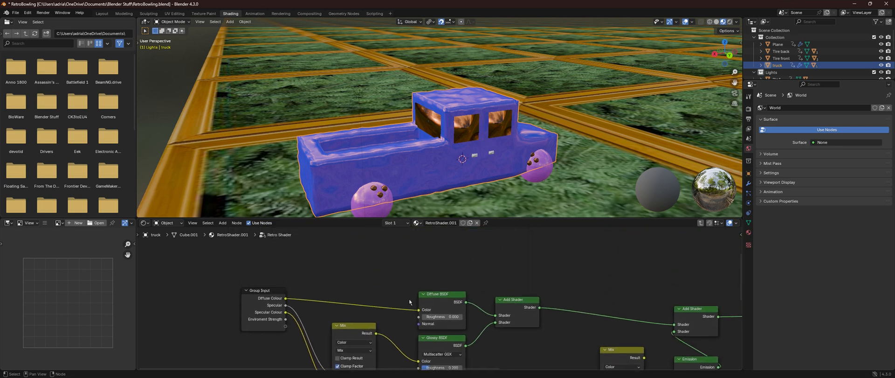
middle_drag(408, 303, 360, 241)
middle_drag(519, 307, 452, 287)
scroll(636, 284, down, 3)
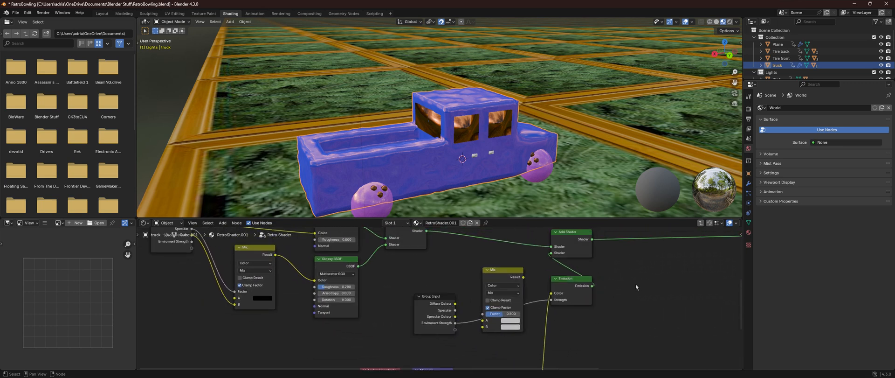
Step: Inspect the Texture Coordinate, Mapping and environment map nodes, and view the reflections on the truck
middle_drag(624, 349, 589, 284)
scroll(546, 293, up, 5)
scroll(587, 294, down, 1)
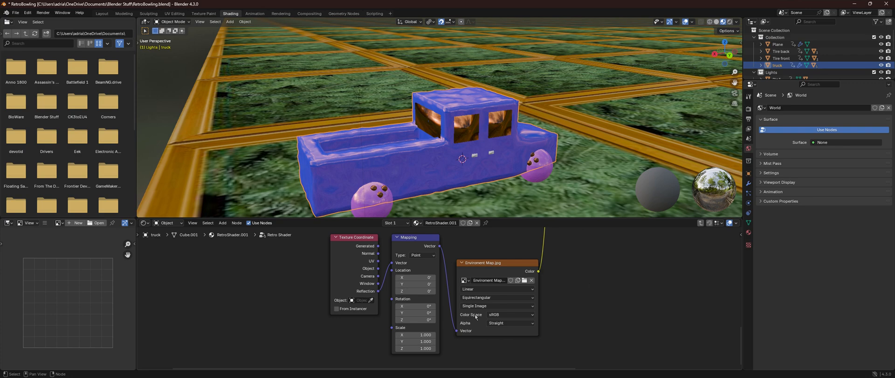
scroll(589, 284, up, 1)
scroll(541, 211, up, 4)
middle_drag(544, 199, 443, 176)
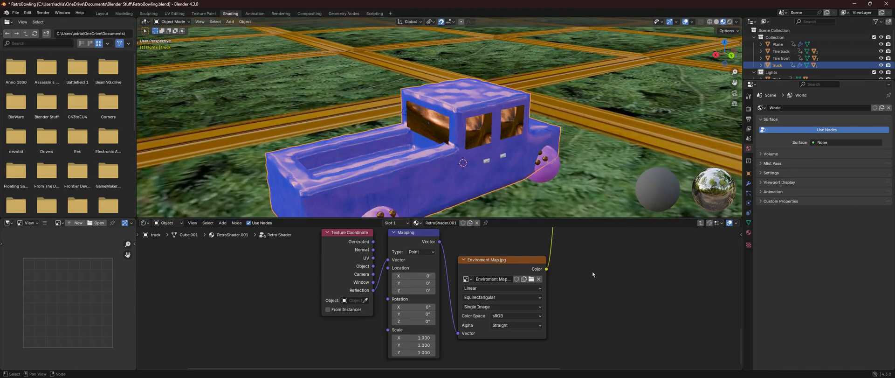
Step: Trace the group's connections from the Group Input through the Diffuse and Glossy shaders to the Emission branch
middle_drag(592, 270, 486, 334)
scroll(440, 303, down, 2)
scroll(512, 268, up, 4)
middle_drag(511, 266, 535, 310)
middle_drag(577, 261, 620, 292)
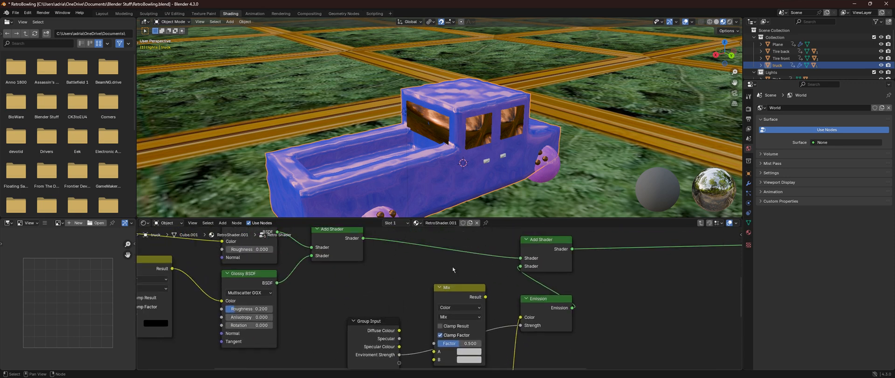
middle_drag(410, 298, 529, 317)
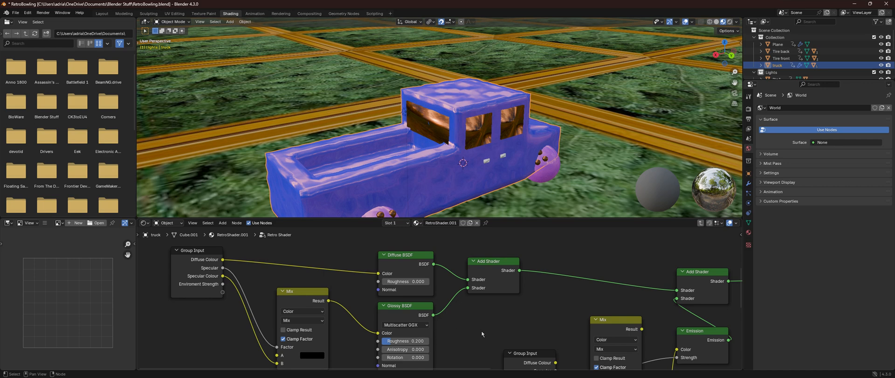
middle_drag(482, 334, 444, 318)
middle_drag(535, 280, 453, 256)
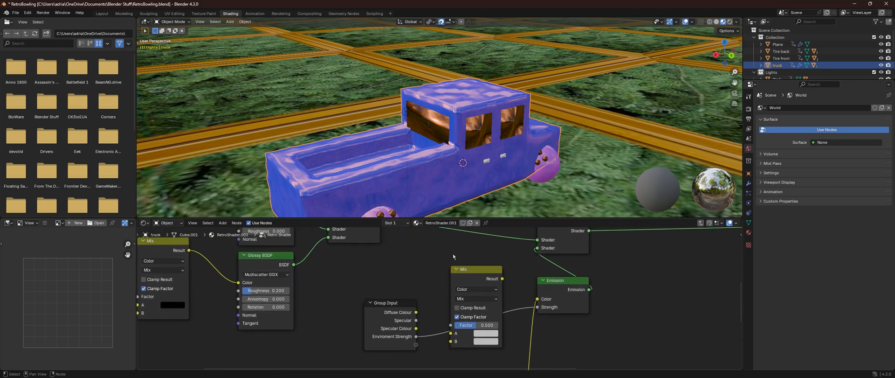
Step: Follow the combined shader to the Light Path, Mix Shader and Group Output nodes at the group's end
middle_drag(654, 286, 510, 303)
middle_drag(596, 307, 512, 288)
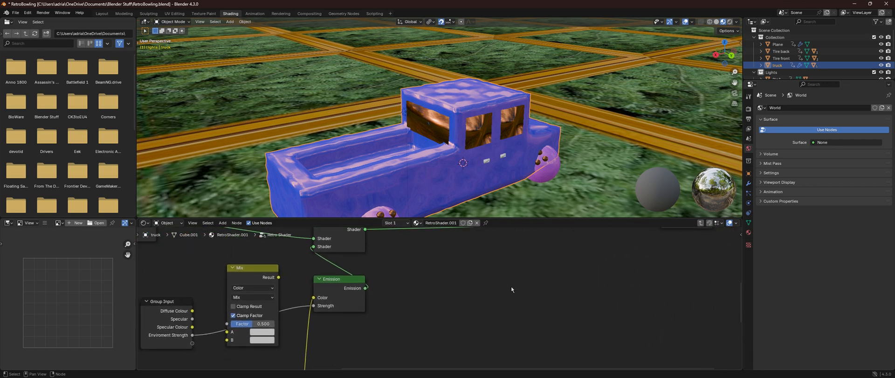
scroll(522, 286, down, 3)
middle_drag(565, 273, 461, 301)
middle_drag(618, 278, 537, 357)
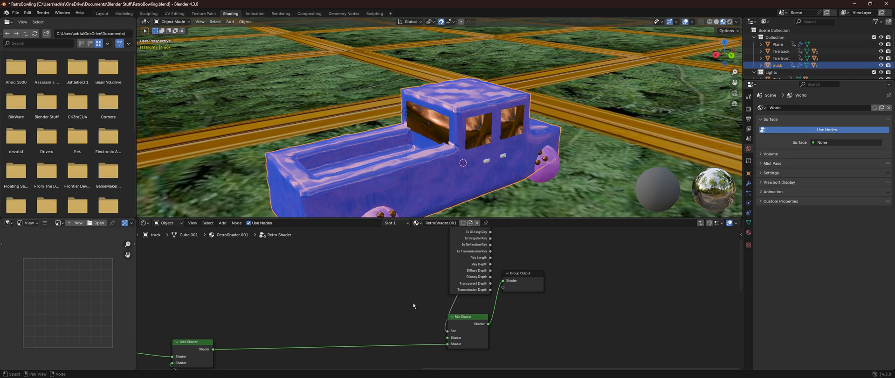
Step: Review the node group's overall layout from its Group Input to the environment map texture nodes
middle_drag(342, 305, 502, 270)
middle_drag(294, 280, 513, 242)
scroll(437, 296, down, 2)
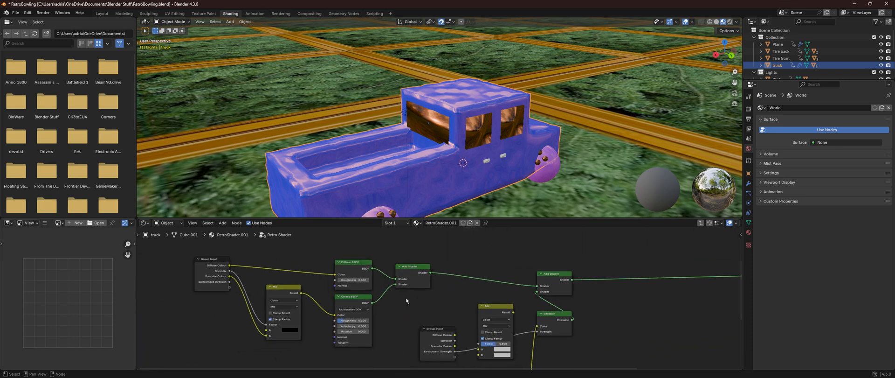
scroll(614, 335, down, 1)
middle_drag(614, 334, 550, 270)
middle_drag(633, 289, 545, 261)
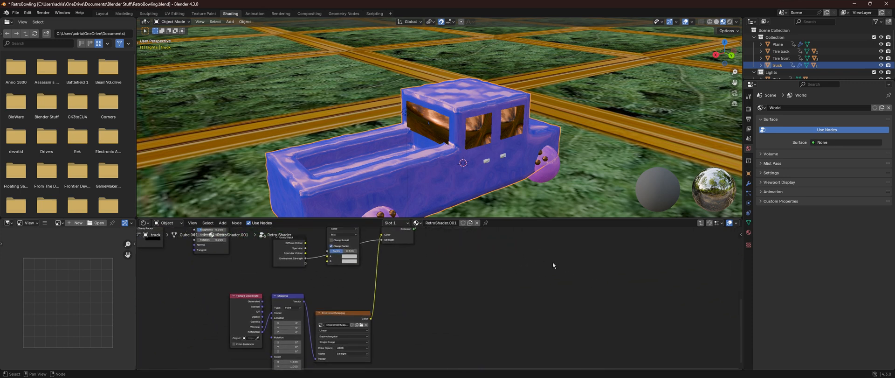
Step: Inspect the Light Path and Mix Shader connection, and trace the graph back to the environment map branch
middle_drag(622, 262, 595, 369)
scroll(699, 272, up, 1)
middle_drag(708, 268, 646, 307)
middle_drag(632, 276, 627, 292)
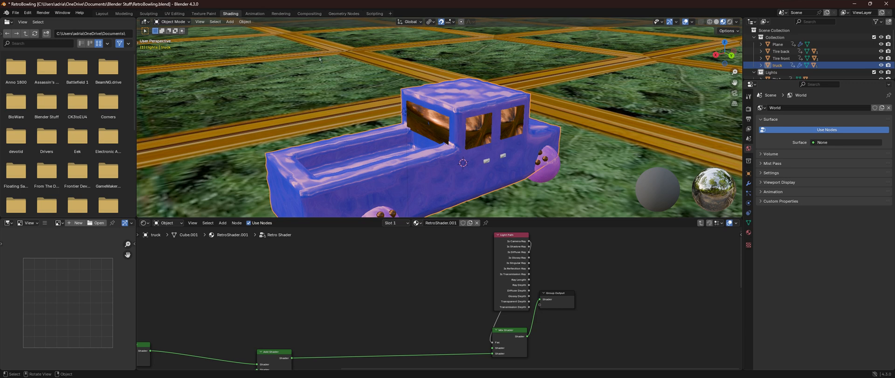
scroll(466, 301, down, 1)
middle_drag(408, 302, 477, 229)
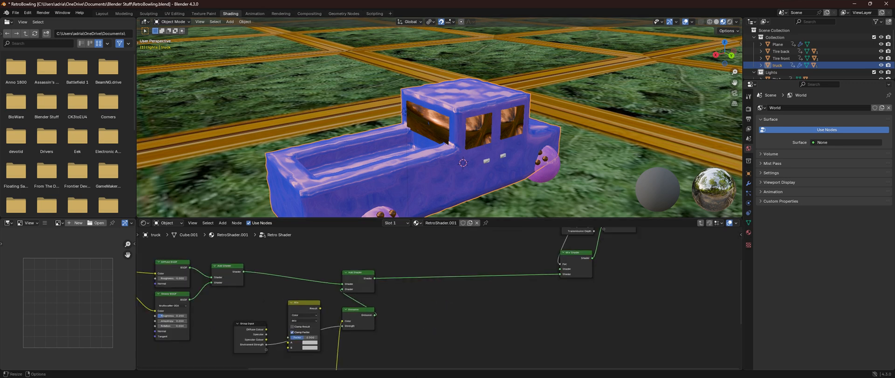
middle_drag(411, 338, 571, 303)
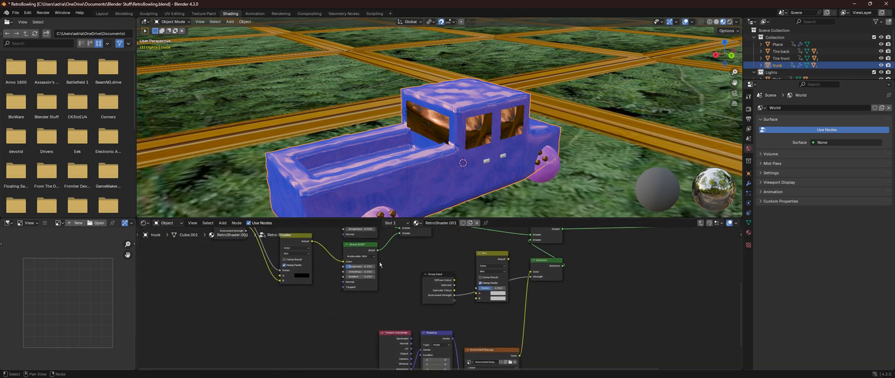
middle_drag(380, 264, 354, 216)
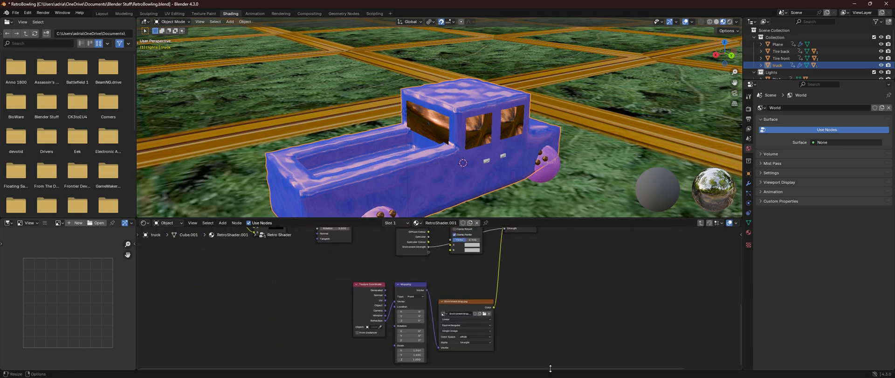
Step: Look through the Animation and Rendering workspaces and bring up the Geometry Nodes workspace for the truck
click(255, 14)
click(281, 13)
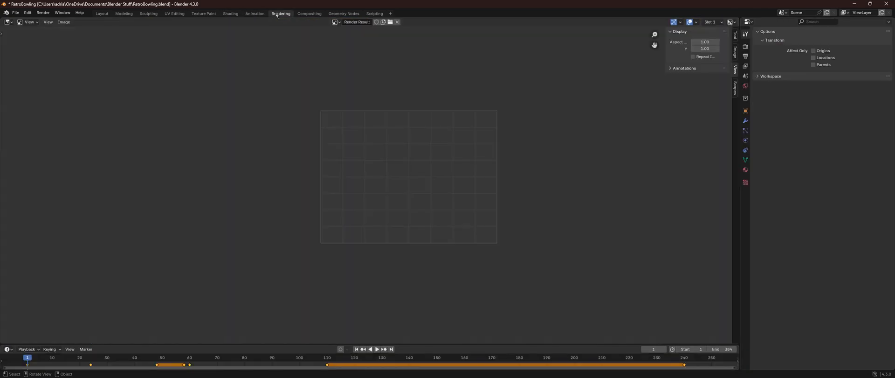
click(345, 14)
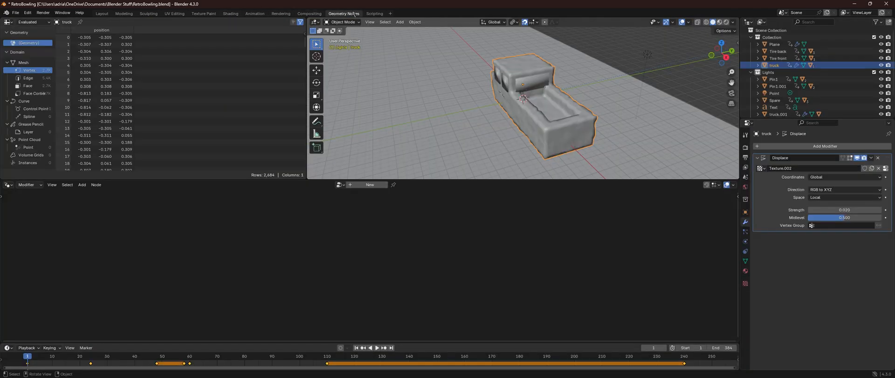
Step: Bring up the Compositing workspace and review the node tree from Render Layers through Transform and Pixelate to the Viewer and Composite nodes
click(375, 14)
click(310, 14)
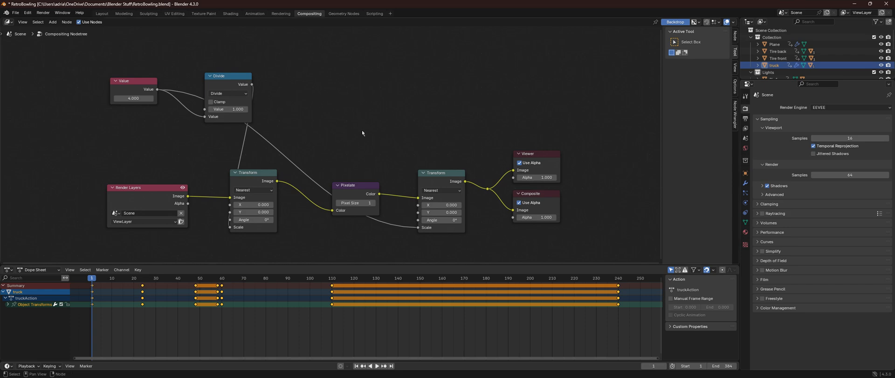
middle_drag(362, 131, 416, 98)
scroll(373, 181, up, 6)
scroll(417, 140, down, 4)
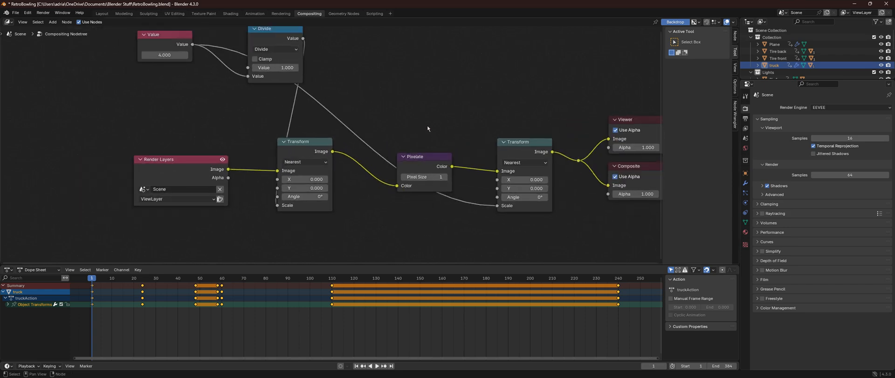
middle_drag(428, 129, 376, 138)
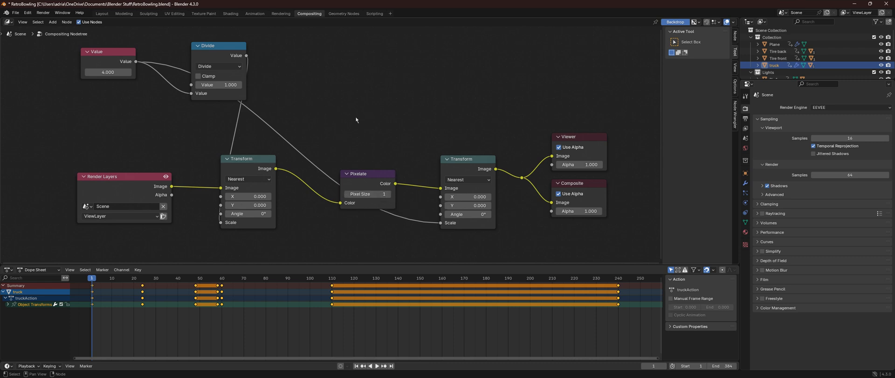
Step: Step the Pixelate node's Pixel Size up and back down to 1
click(388, 194)
click(389, 194)
click(347, 195)
click(347, 195)
click(389, 195)
click(389, 195)
click(348, 195)
click(348, 194)
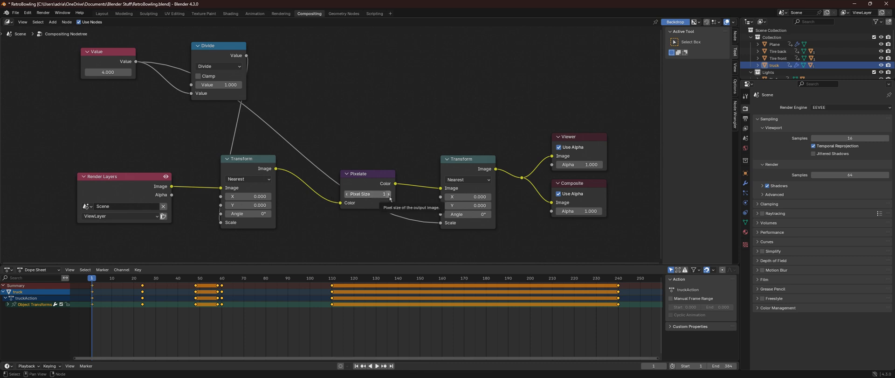
Step: Bring up the scene's output settings to examine the render resolution, frame rate and file format
click(746, 184)
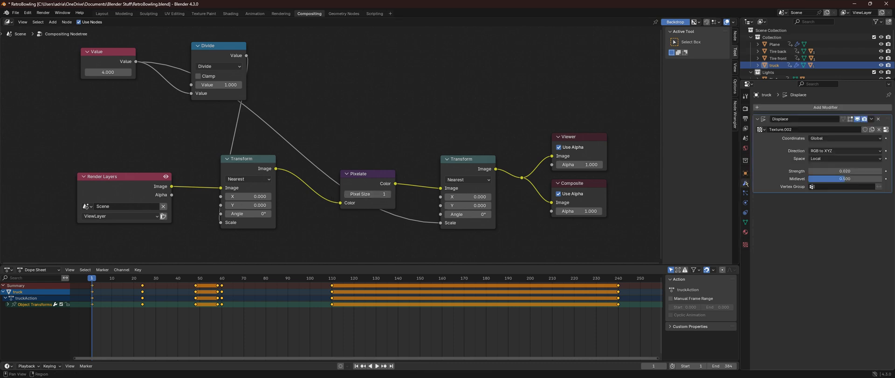
click(745, 129)
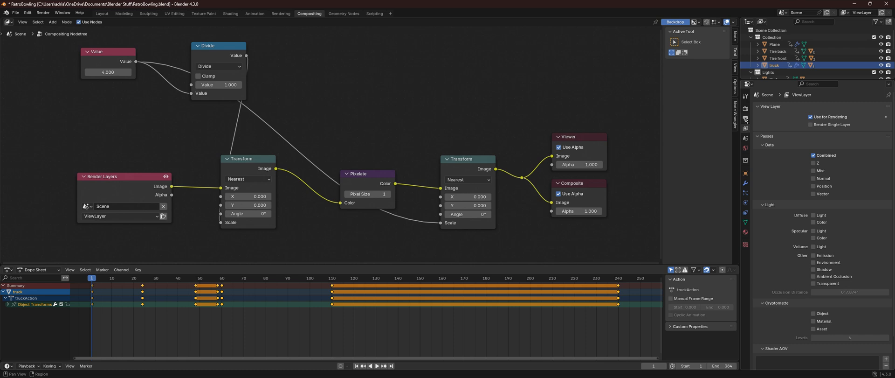
click(745, 120)
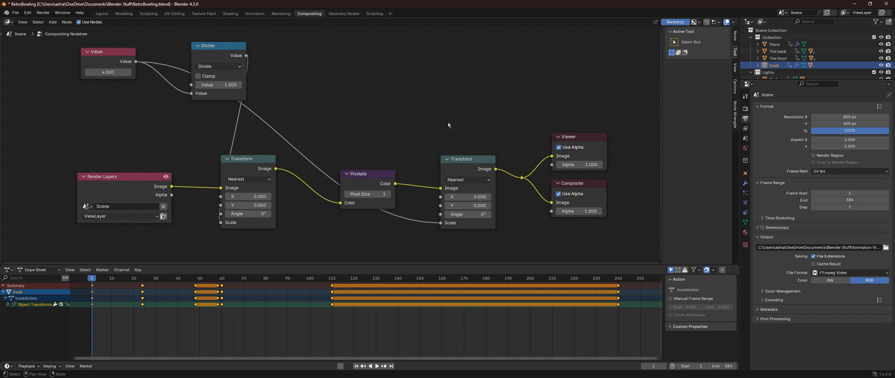
Step: Return to the Layout workspace and compare the truck in solid and material preview shading
click(101, 14)
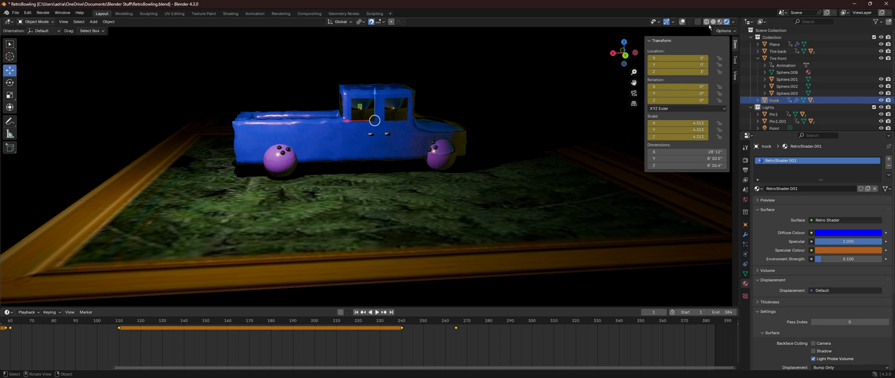
click(713, 22)
middle_drag(413, 139, 480, 135)
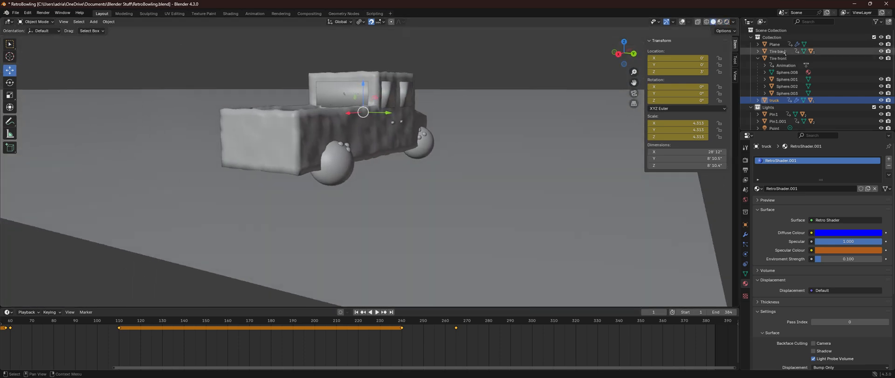
click(720, 22)
middle_drag(345, 110, 318, 117)
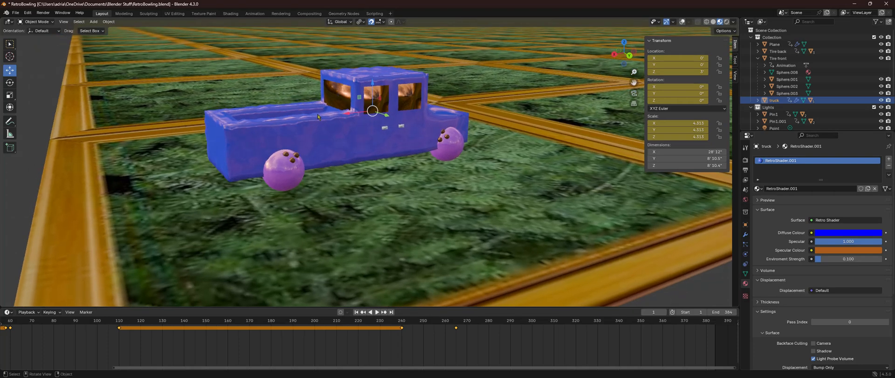
Step: Examine the truck's Retro Shader material settings and how its body and tires look from several angles in material preview
scroll(779, 256, down, 2)
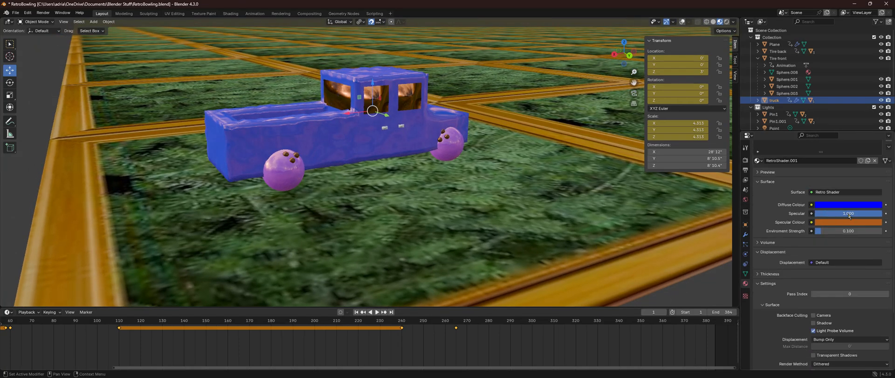
mouse_move(849, 216)
mouse_down()
mouse_move(781, 216)
mouse_move(849, 216)
mouse_up()
click(840, 220)
middle_drag(340, 120, 318, 116)
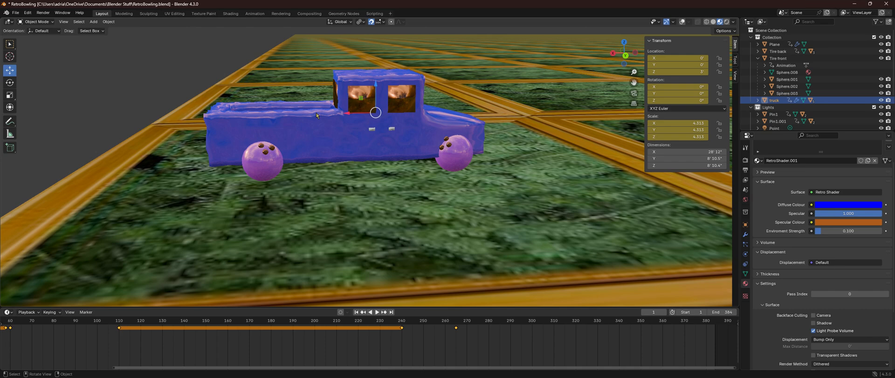
click(263, 166)
click(348, 153)
middle_drag(494, 181, 495, 175)
middle_drag(355, 153, 699, 243)
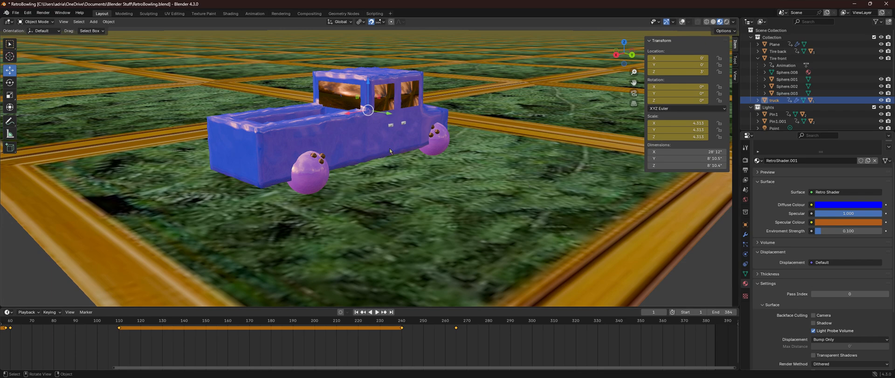
middle_drag(389, 153, 355, 141)
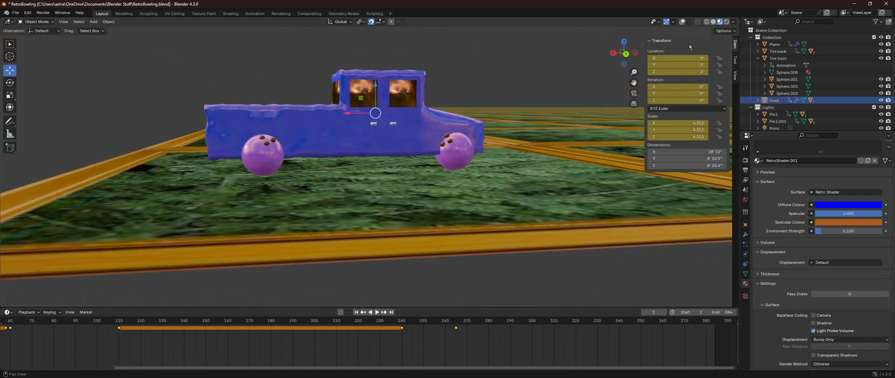
Step: Compare the truck in rendered shading against solid and material preview shading
click(727, 22)
scroll(504, 126, up, 1)
middle_drag(503, 126, 531, 141)
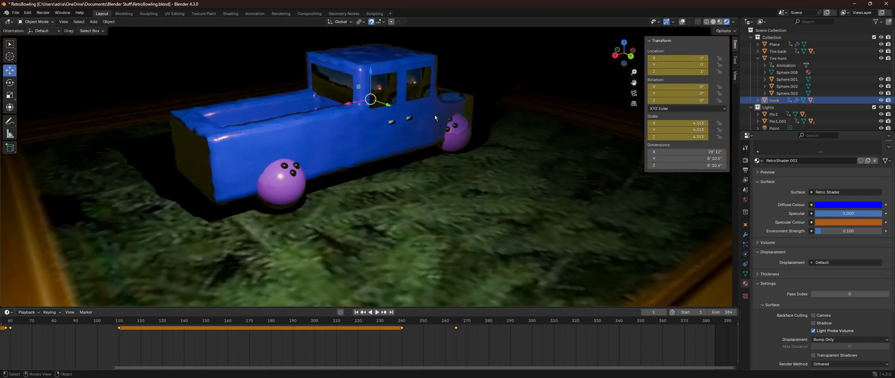
scroll(531, 141, up, 1)
click(721, 22)
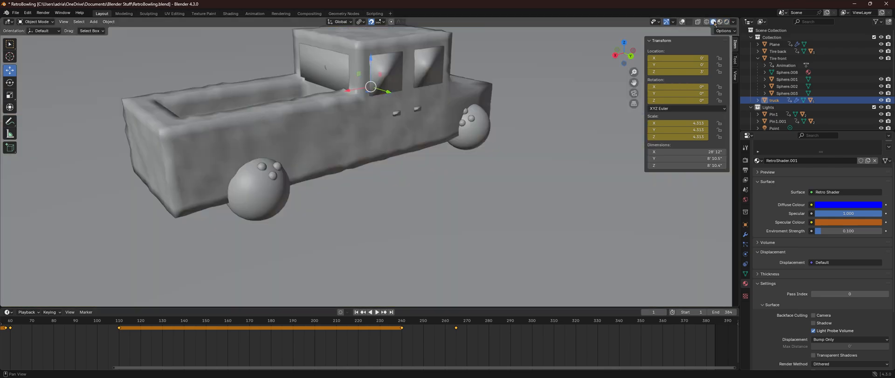
scroll(500, 119, down, 2)
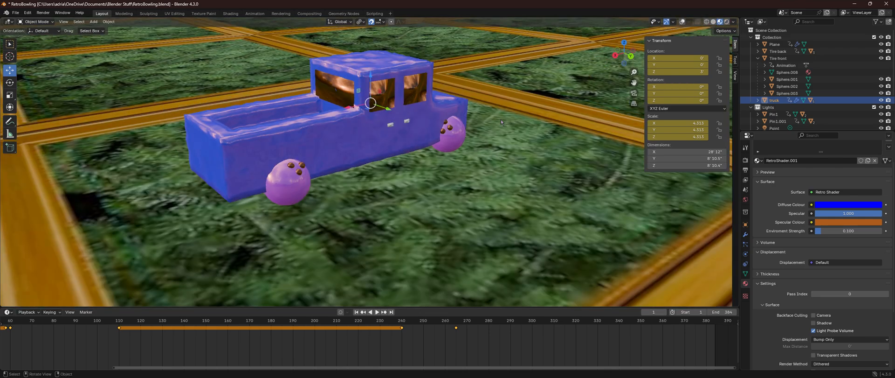
Step: Select the ground plane and examine its full tiled extent from far away
middle_drag(501, 119, 469, 165)
scroll(455, 119, down, 4)
click(449, 192)
scroll(483, 165, down, 3)
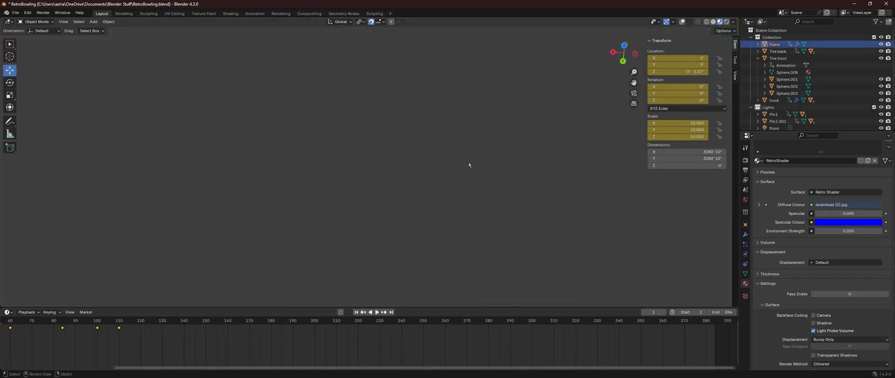
scroll(469, 165, up, 2)
scroll(386, 230, down, 2)
scroll(379, 233, up, 3)
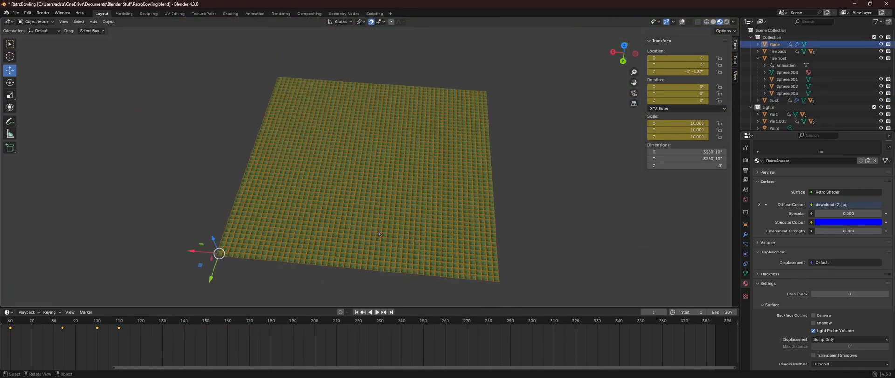
scroll(352, 248, up, 2)
scroll(351, 247, down, 3)
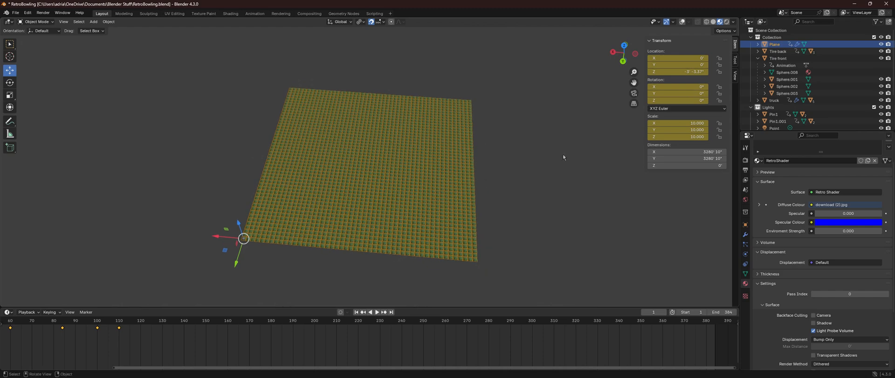
Step: Play the animation through the camera in rendered shading, stop it and return to the first frame
key(KP_0)
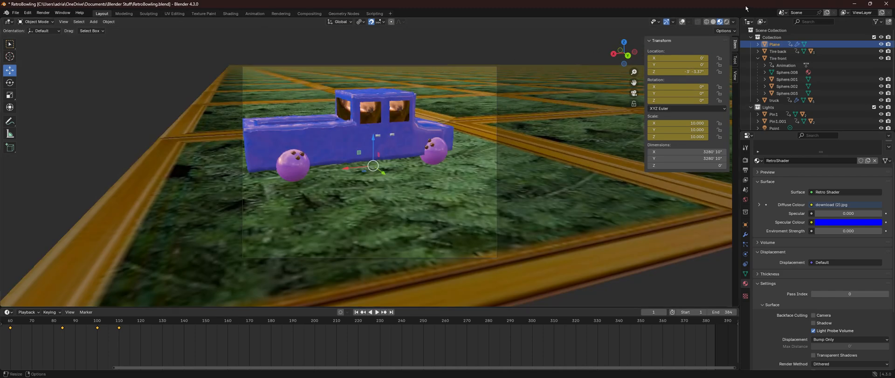
click(726, 21)
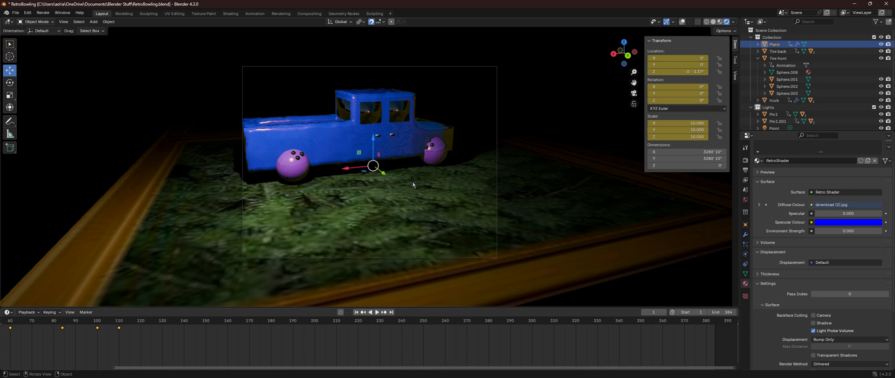
scroll(413, 185, down, 3)
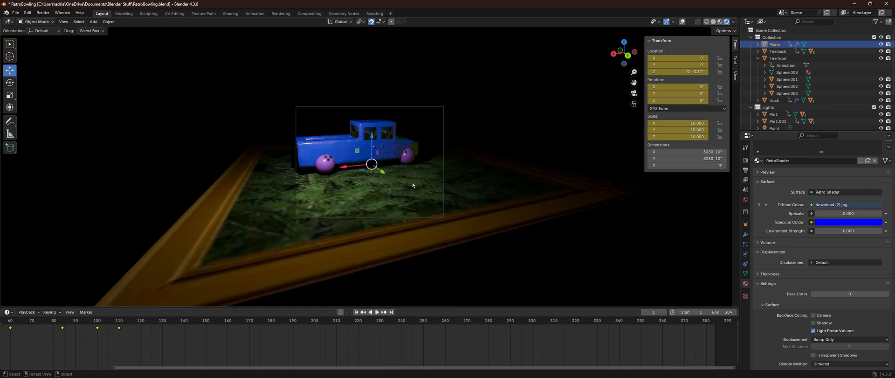
key(space)
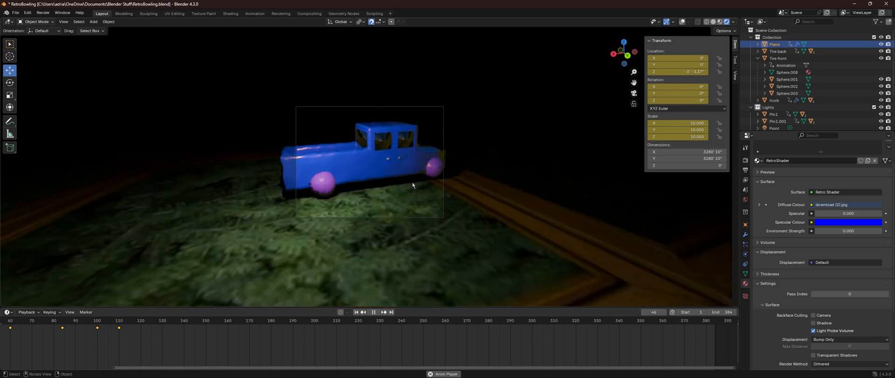
key(space)
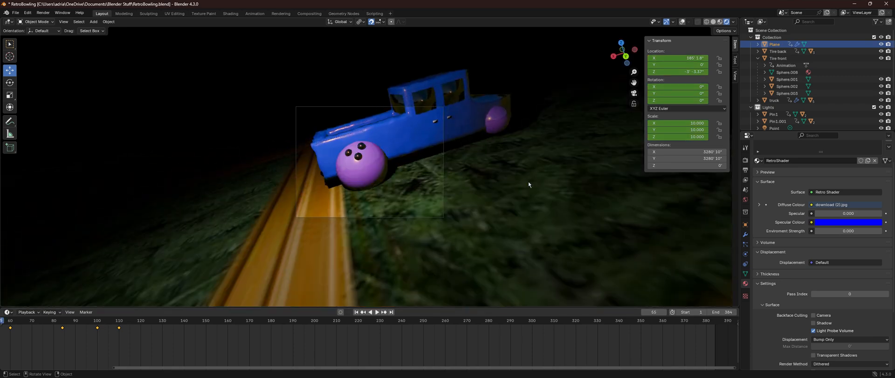
click(357, 312)
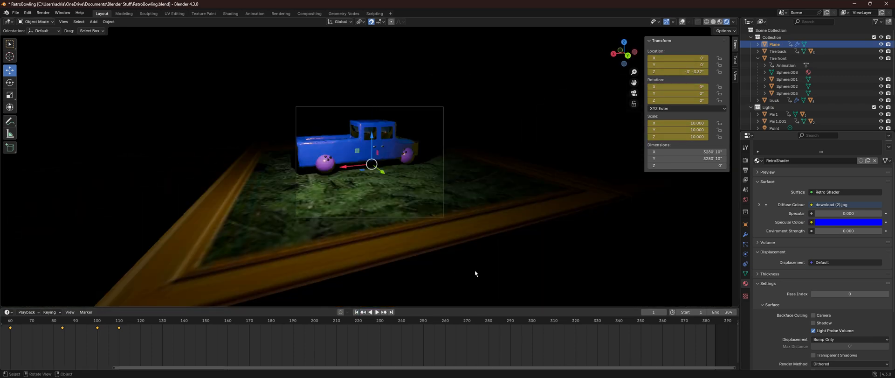
Step: Leave the camera view, frame the truck in material preview, and turn on the viewport overlays
middle_drag(543, 251, 527, 254)
click(777, 100)
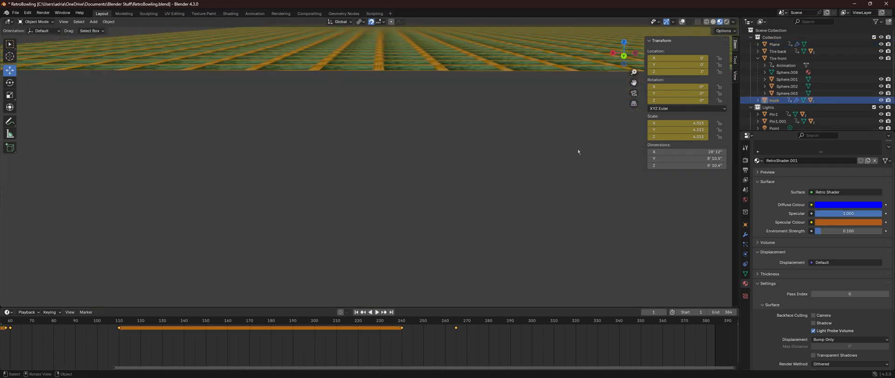
key(KP_Decimal)
scroll(267, 153, down, 3)
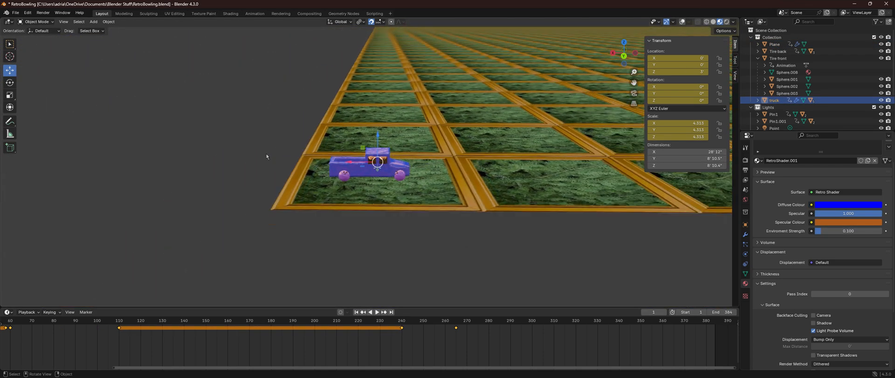
click(258, 175)
mouse_move(340, 226)
middle_down()
mouse_move(371, 230)
mouse_move(342, 224)
middle_up()
scroll(360, 261, up, 1)
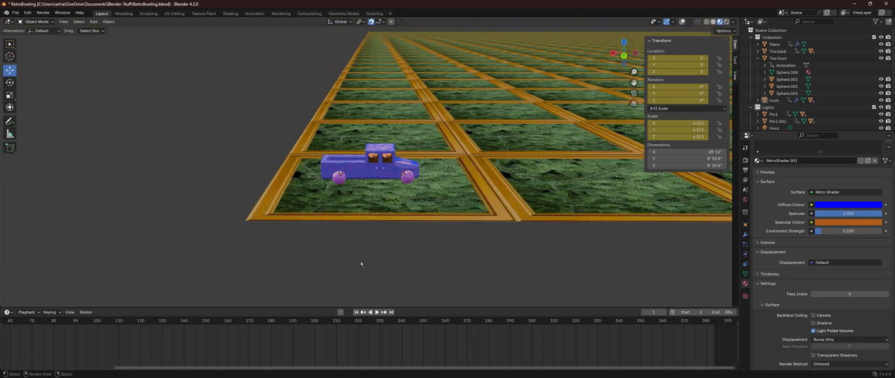
scroll(360, 260, down, 1)
click(682, 22)
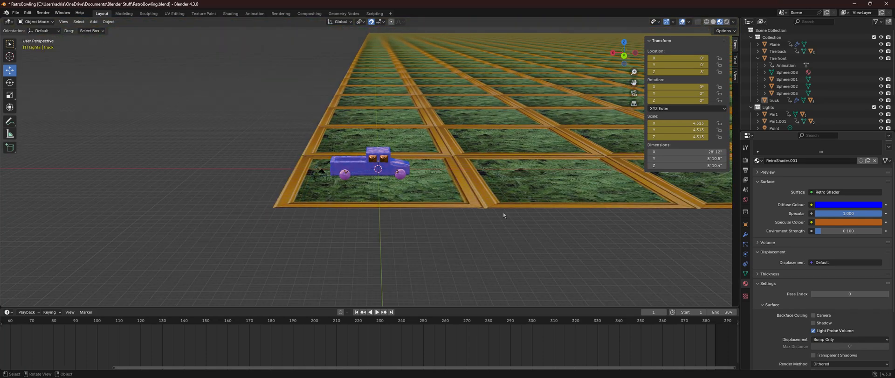
Step: Play the animation from outside the camera, inspect how the ground plane sits relative to the truck, and return to the first frame
key(space)
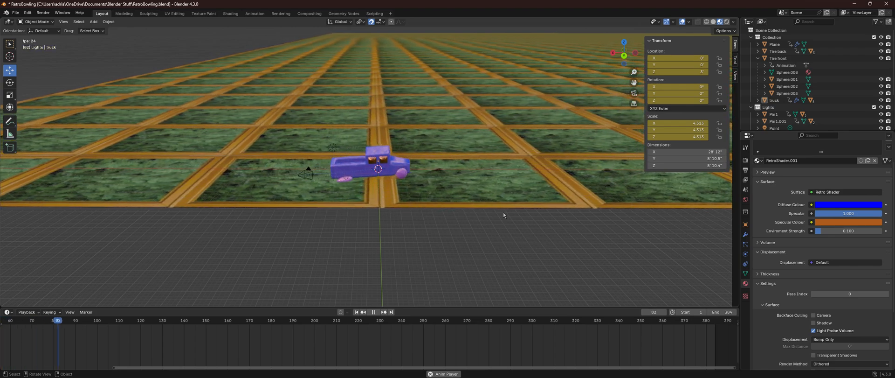
key(space)
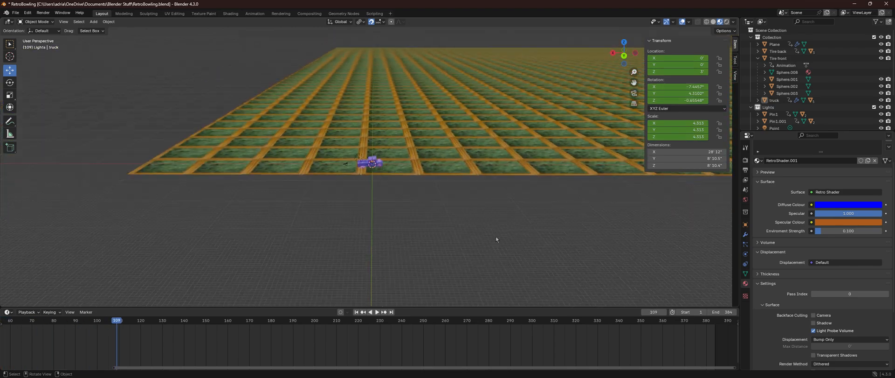
middle_drag(496, 236, 402, 95)
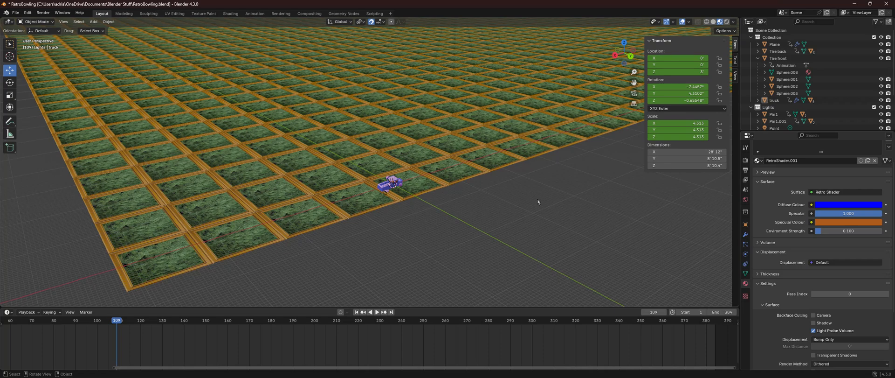
middle_drag(538, 201, 488, 180)
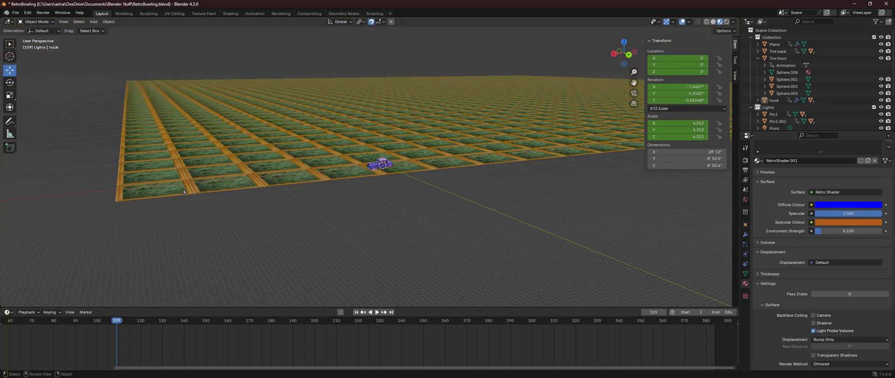
click(357, 312)
scroll(411, 249, up, 5)
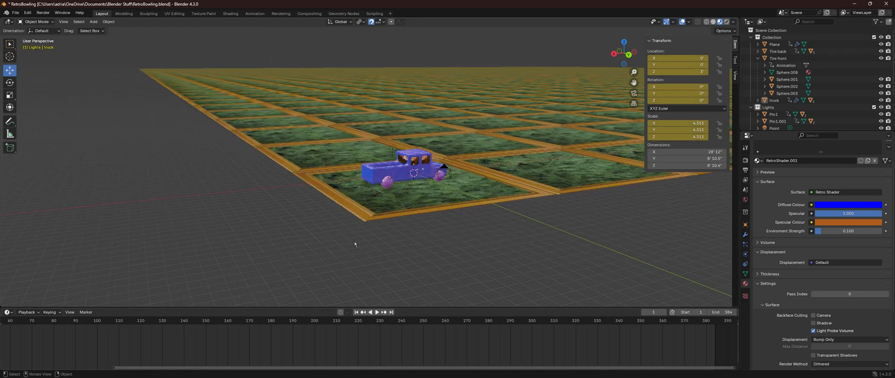
Step: Select the truck body from behind and frame it closely in the viewport
scroll(354, 244, up, 5)
scroll(242, 228, down, 1)
scroll(280, 248, down, 2)
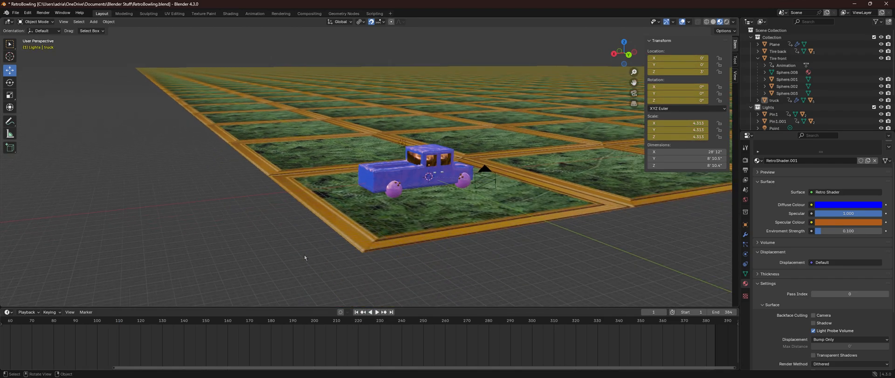
middle_drag(305, 254, 369, 293)
click(363, 176)
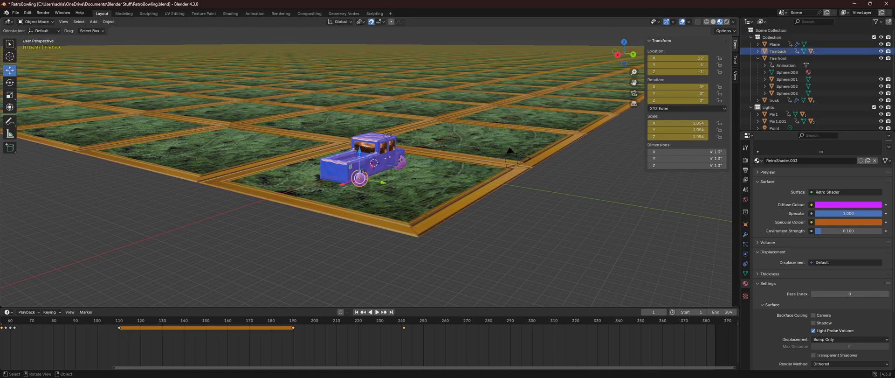
click(345, 165)
key(KP_Decimal)
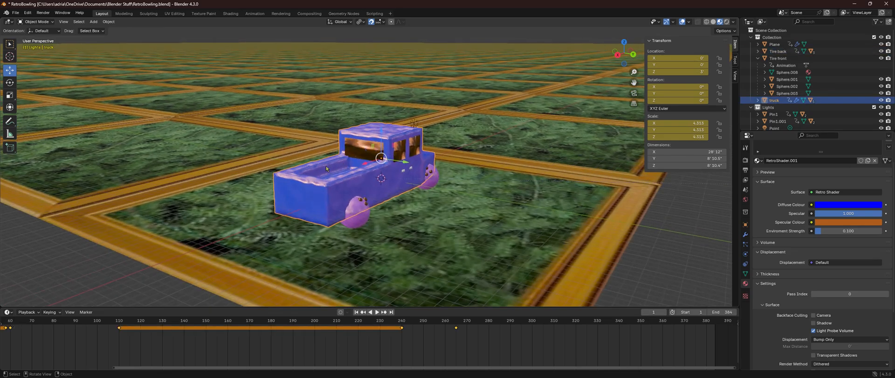
Step: Play the animation and examine the truck's body, doors, tires and pins from the side, up close and from above
middle_drag(306, 186, 455, 188)
scroll(363, 208, up, 3)
key(space)
scroll(402, 181, down, 2)
middle_drag(402, 181, 561, 175)
scroll(413, 200, up, 6)
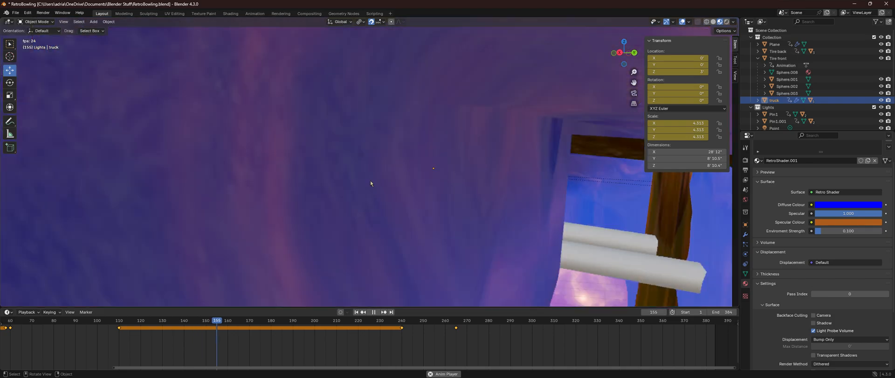
scroll(370, 180, down, 1)
middle_drag(370, 180, 480, 245)
scroll(369, 199, down, 3)
scroll(480, 224, down, 4)
middle_drag(484, 163, 465, 180)
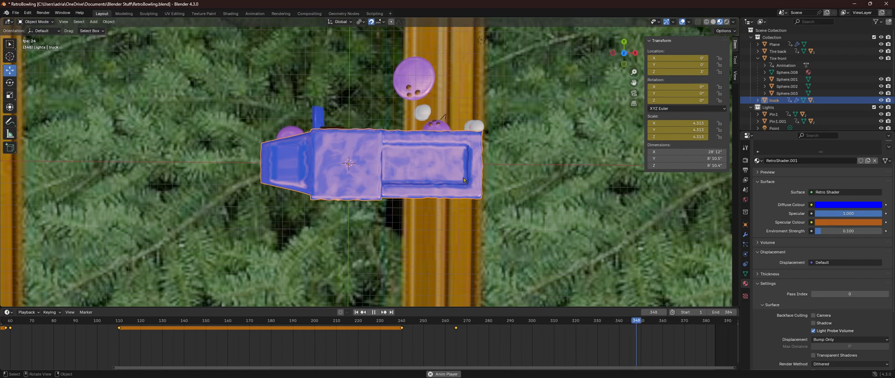
middle_drag(463, 180, 350, 120)
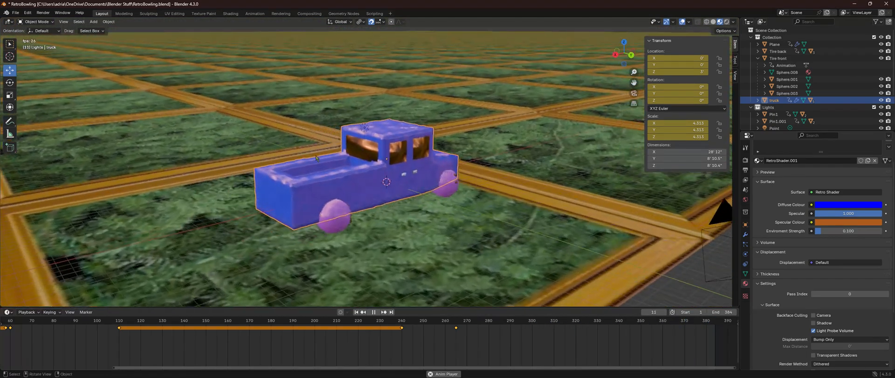
middle_drag(350, 176, 377, 175)
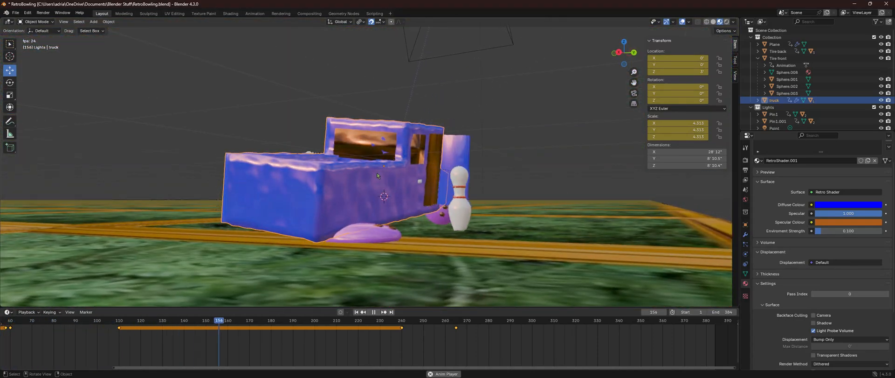
middle_drag(378, 175, 329, 186)
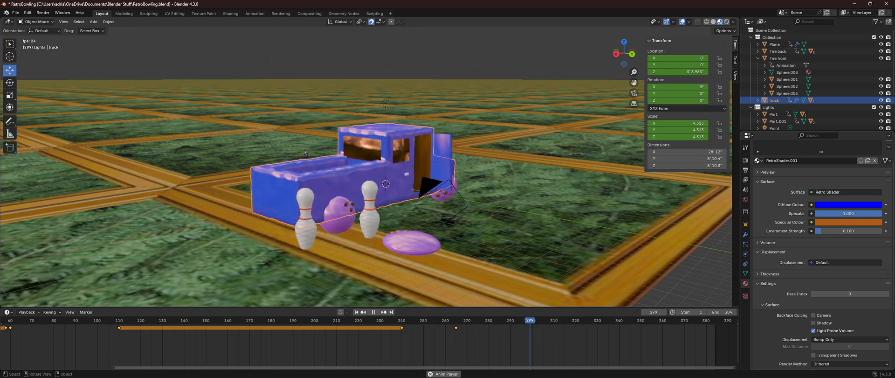
Step: View the truck in the Sculpting and Texture Paint workspaces and return to the Layout workspace
click(143, 14)
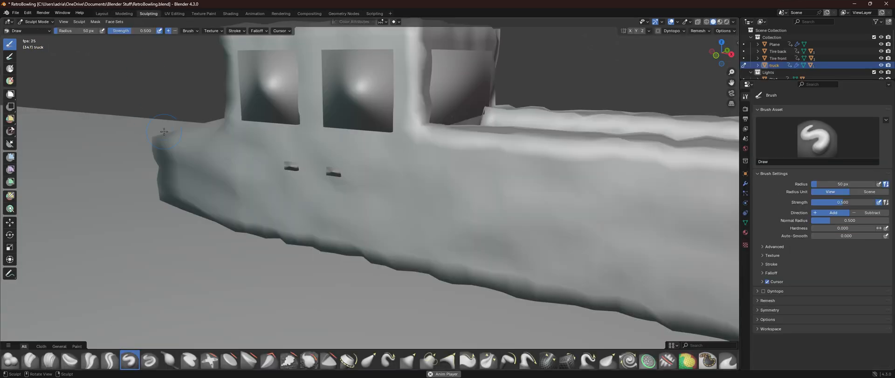
scroll(164, 132, down, 6)
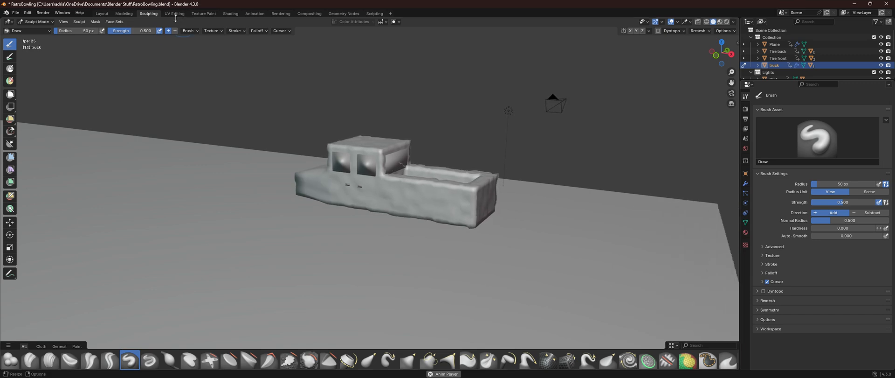
click(191, 14)
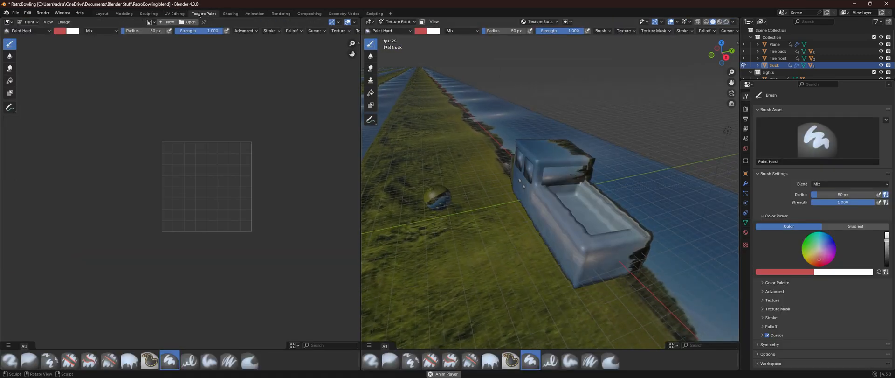
click(106, 14)
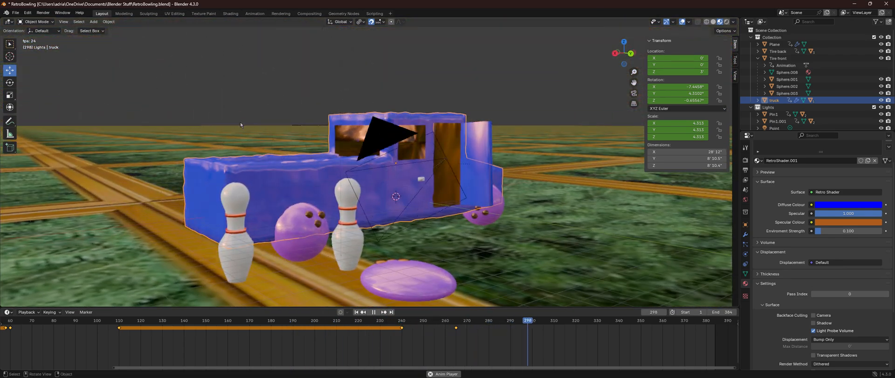
Step: Inspect the truck from behind during playback, and select the truck.001 and Tire back objects one after the other
scroll(334, 104, down, 3)
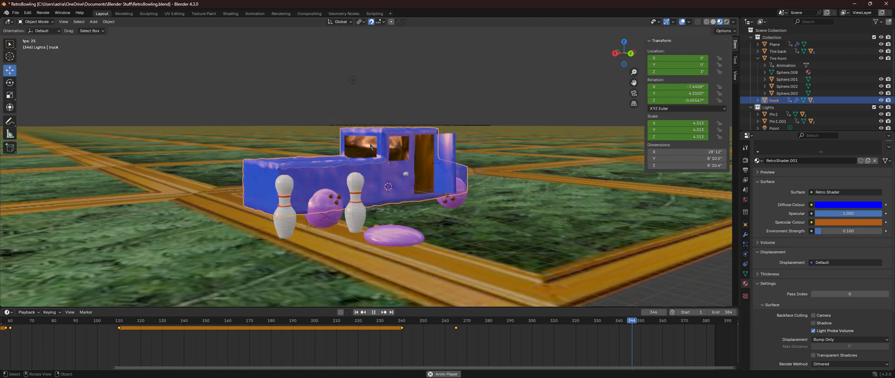
middle_drag(336, 107, 409, 185)
scroll(409, 185, down, 1)
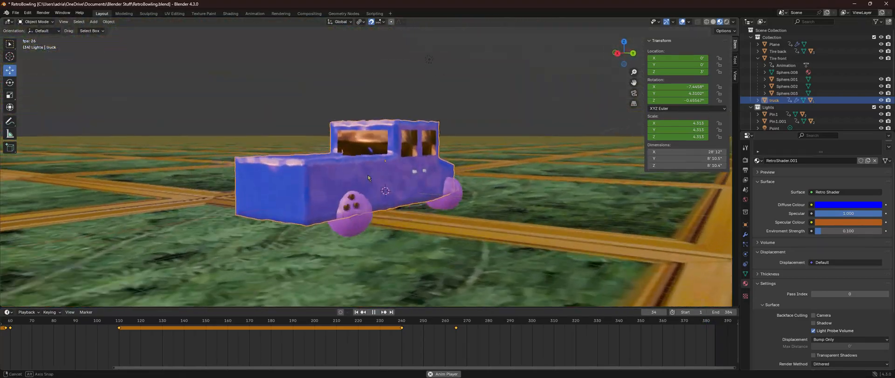
middle_drag(368, 177, 349, 181)
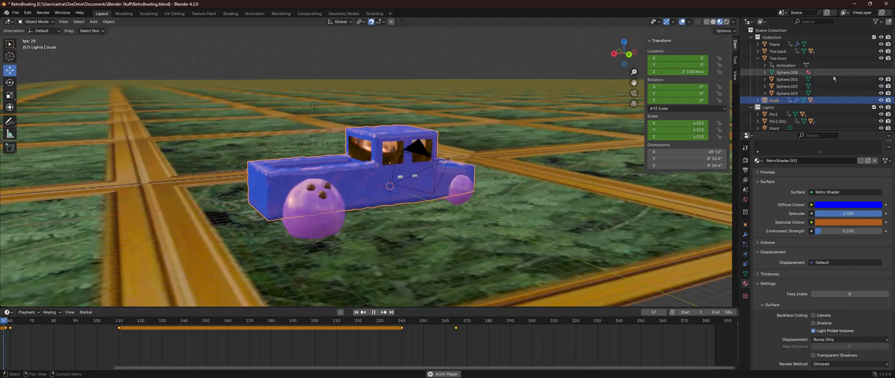
scroll(769, 96, down, 3)
click(776, 102)
scroll(776, 94, up, 4)
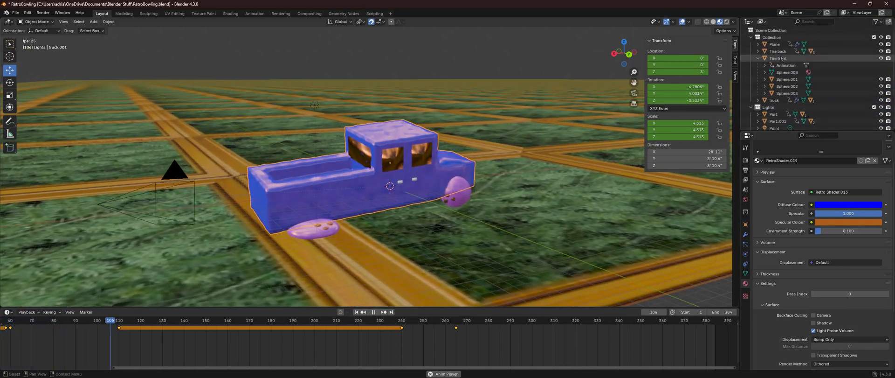
click(778, 50)
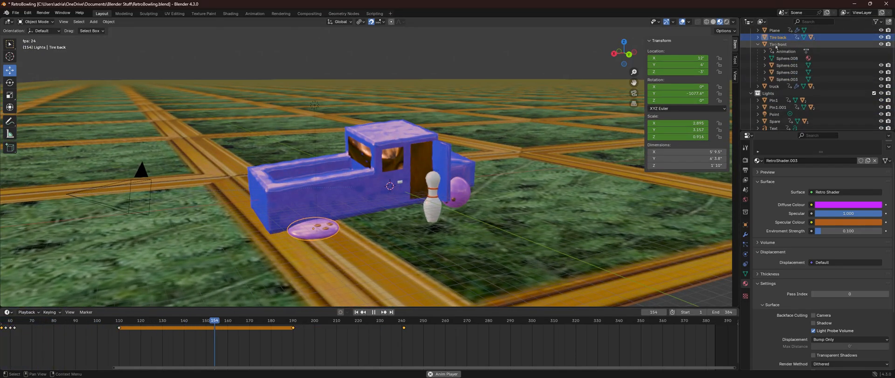
Step: Go through the Pin1, Pin1.001, Point, Text and truck.002 objects and the Lights collection, and select Tire back again
scroll(776, 65, down, 4)
click(774, 67)
click(773, 74)
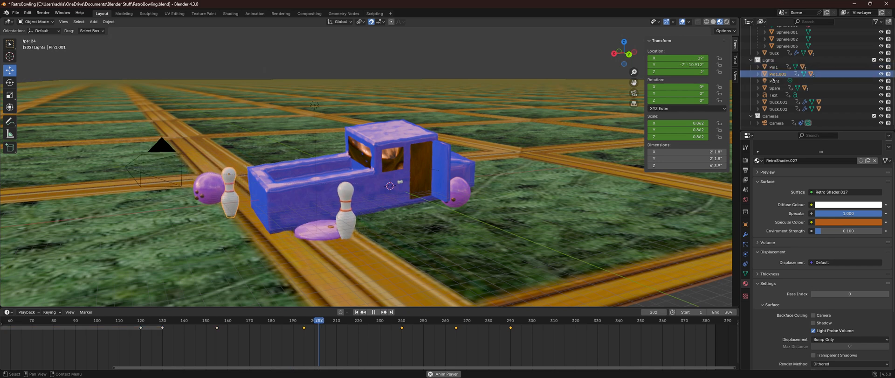
click(774, 82)
click(777, 95)
click(779, 110)
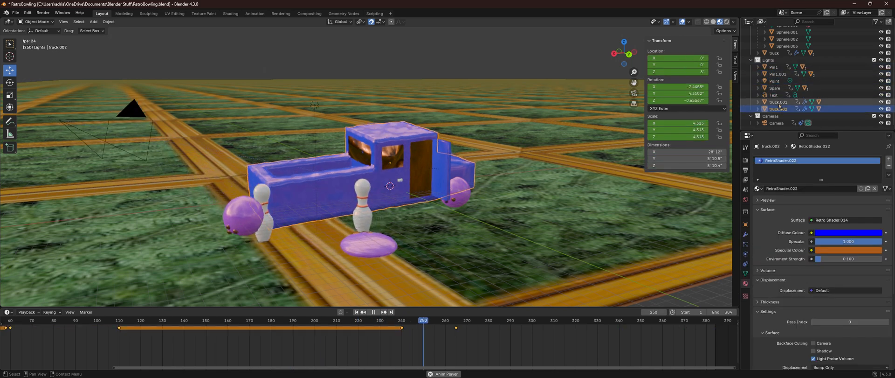
click(772, 60)
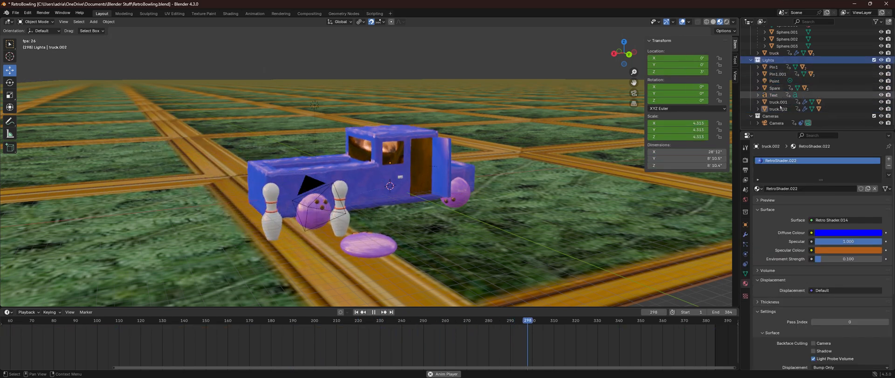
scroll(778, 74, up, 4)
click(777, 51)
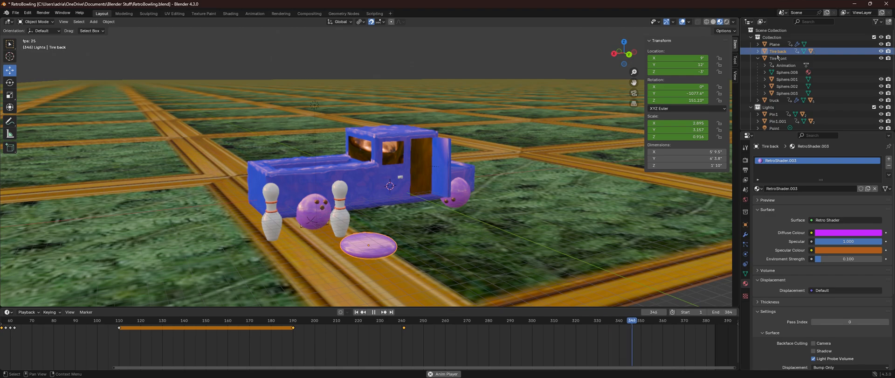
Step: Select and deselect the truck while examining its place at the edge of the tiled ground from far away
click(366, 194)
scroll(365, 194, down, 6)
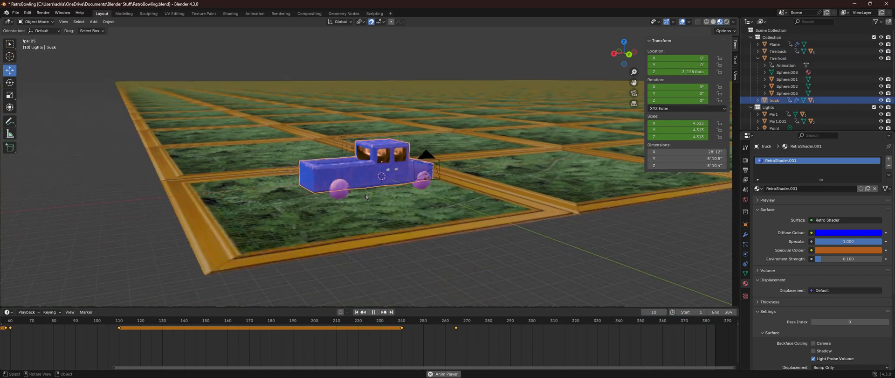
middle_drag(365, 194, 358, 245)
click(350, 288)
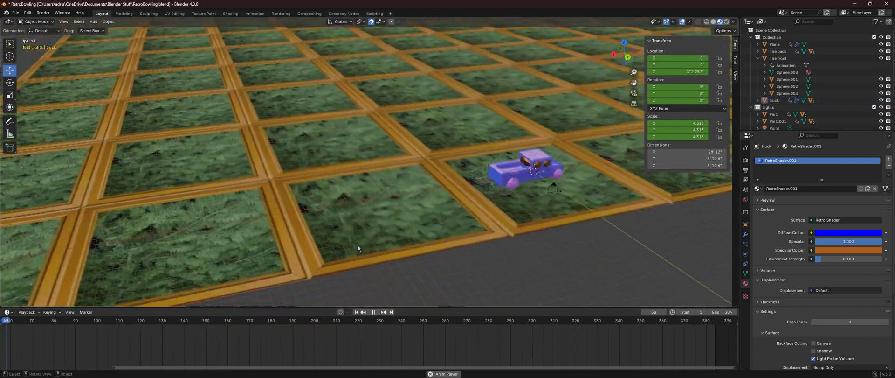
scroll(410, 240, down, 5)
middle_drag(415, 240, 445, 209)
scroll(446, 211, up, 3)
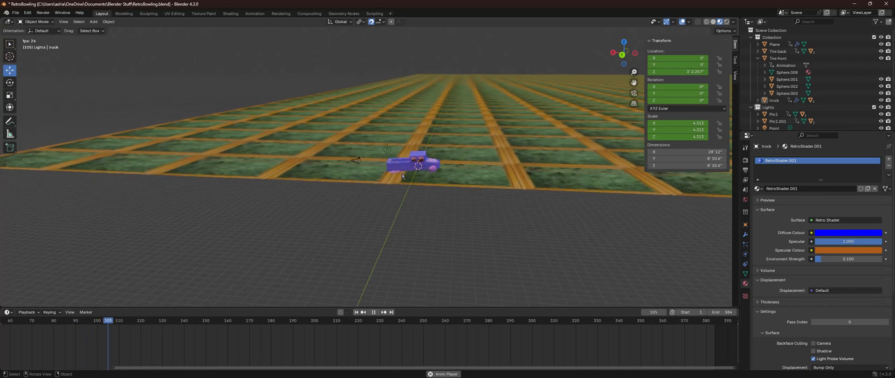
Step: Select the truck, frame it in the viewport and watch its pins and tires during playback
click(398, 166)
key(KP_Decimal)
scroll(359, 166, down, 1)
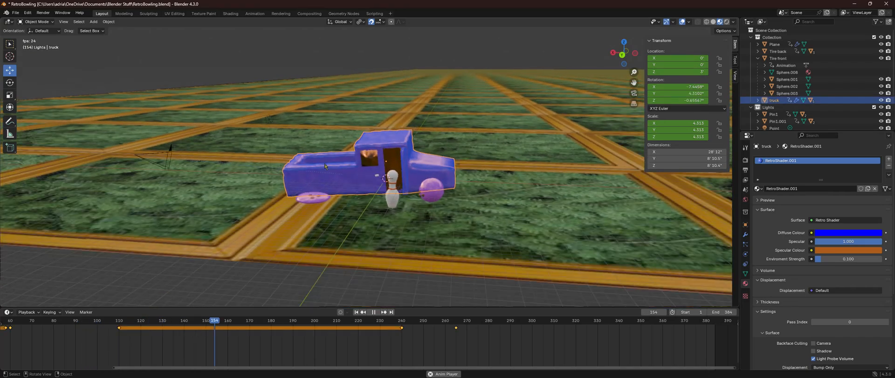
middle_drag(320, 166, 353, 169)
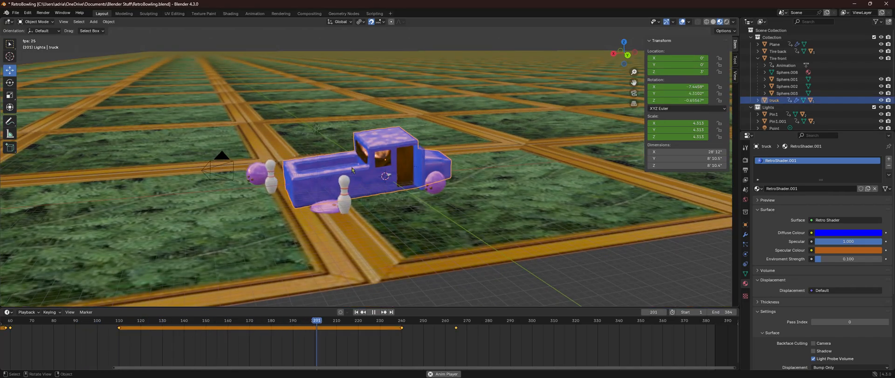
scroll(379, 181, down, 1)
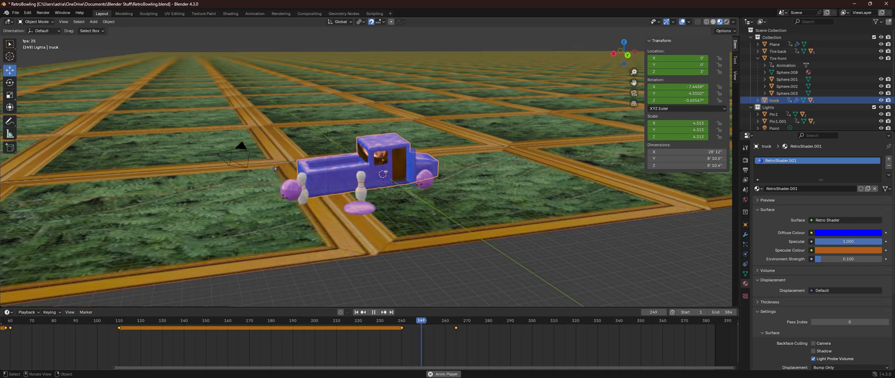
Step: Frame the whole tiled ground and select only the ground plane
drag(313, 197, 314, 197)
key(KP_Decimal)
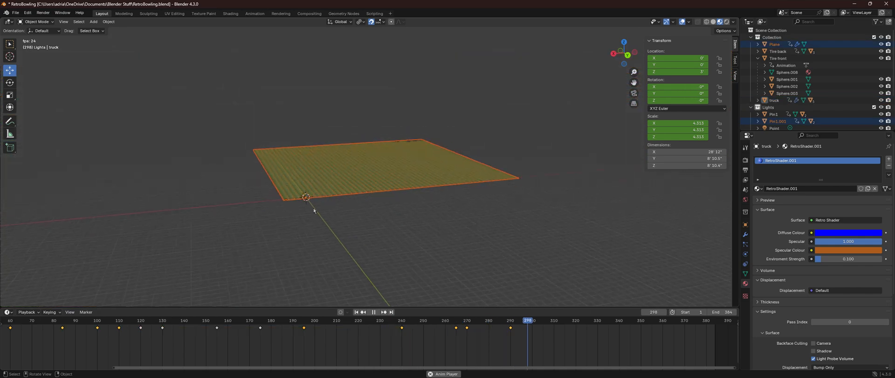
scroll(313, 210, up, 3)
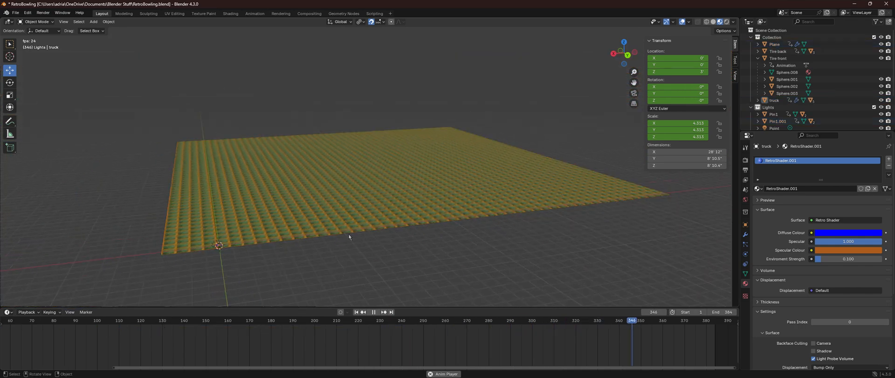
click(219, 246)
click(220, 247)
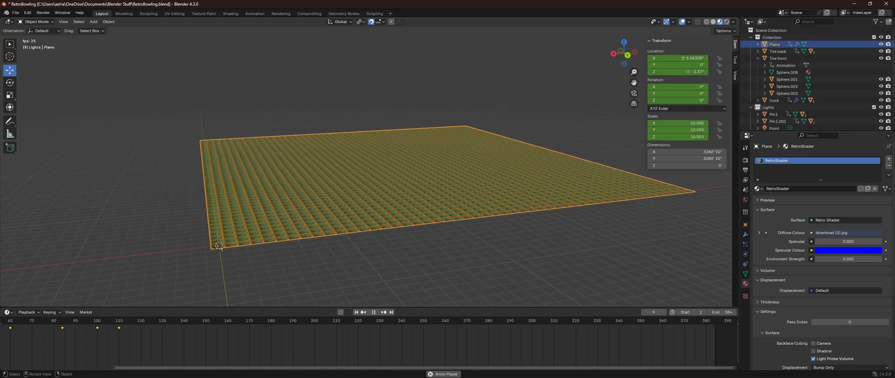
Step: Select the truck again and examine its open door, pins and bowling-ball tires from several angles during playback
click(773, 100)
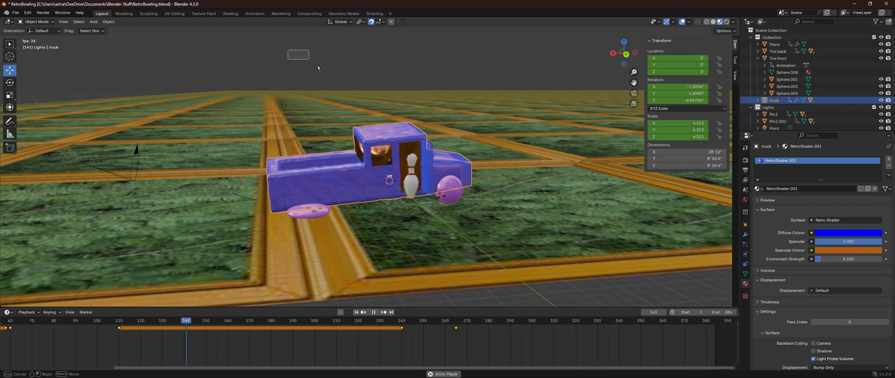
drag(318, 68, 321, 71)
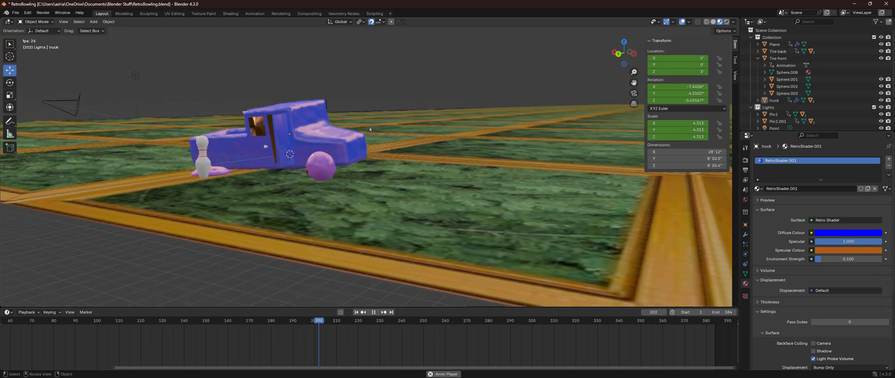
click(314, 145)
middle_drag(314, 147, 379, 191)
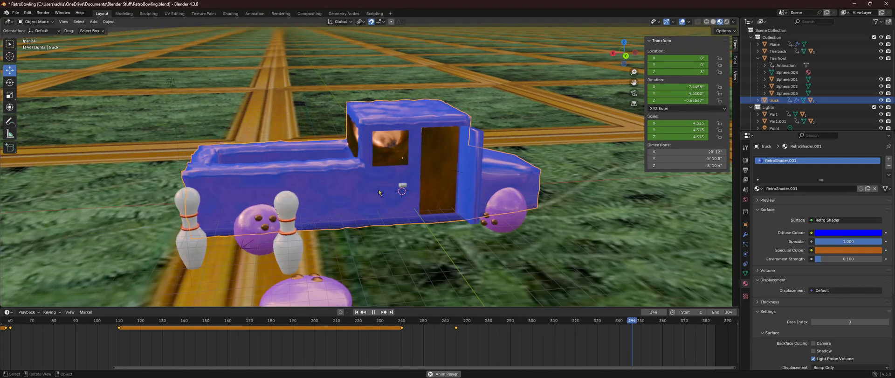
middle_drag(379, 192, 396, 192)
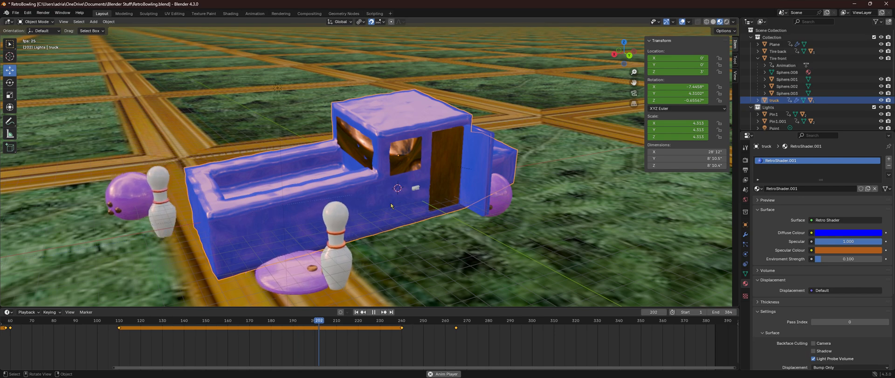
middle_drag(390, 205, 328, 209)
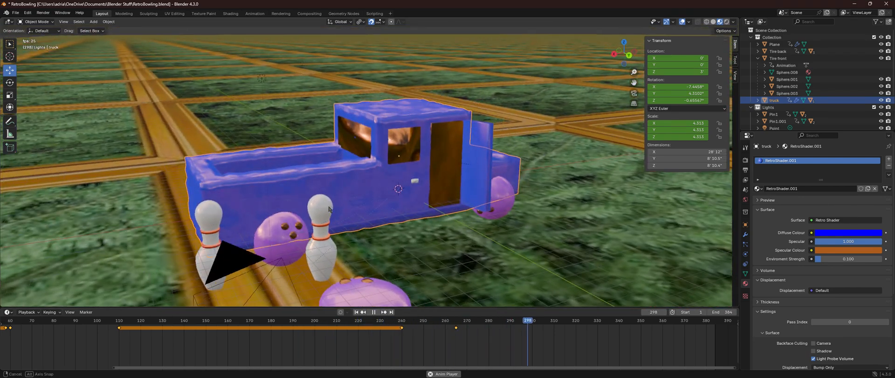
scroll(333, 226, down, 2)
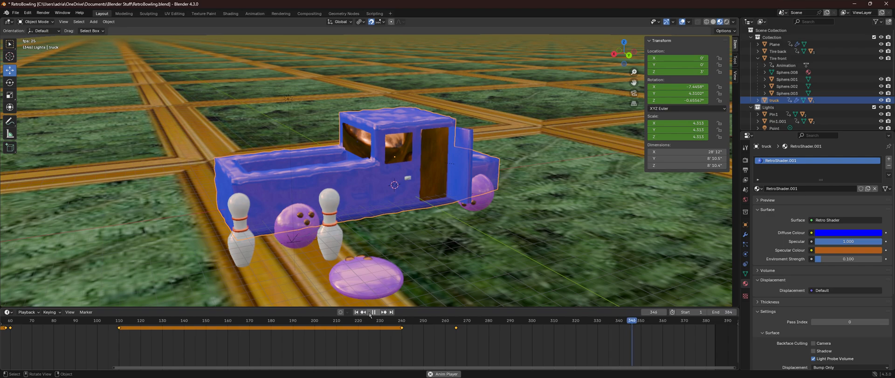